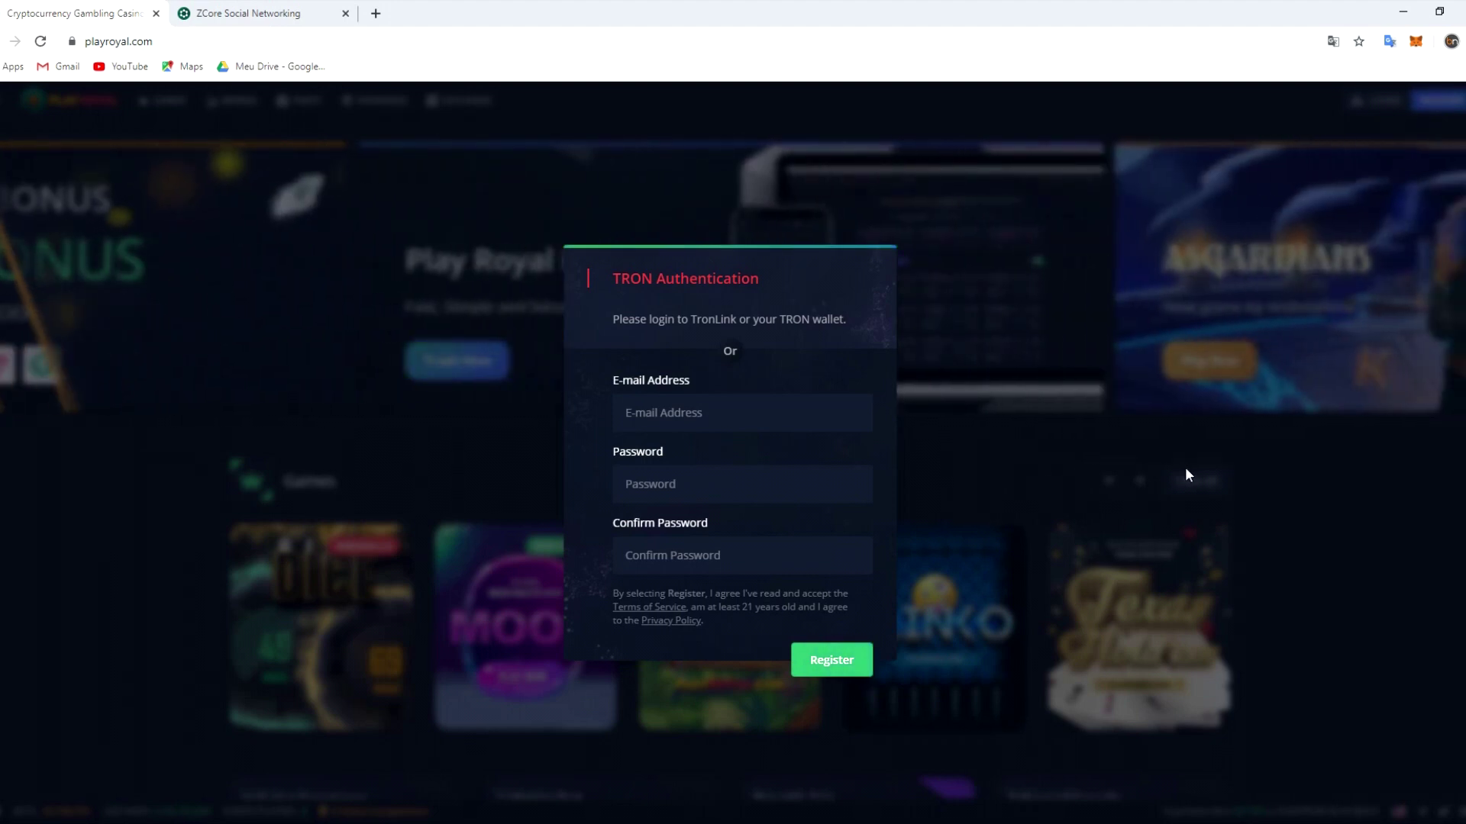
# Step: Dismiss the registration form, log in to the existing Play Royal account and choose ZCRT as the active token
pyautogui.click(1228, 483)
pyautogui.click(1384, 101)
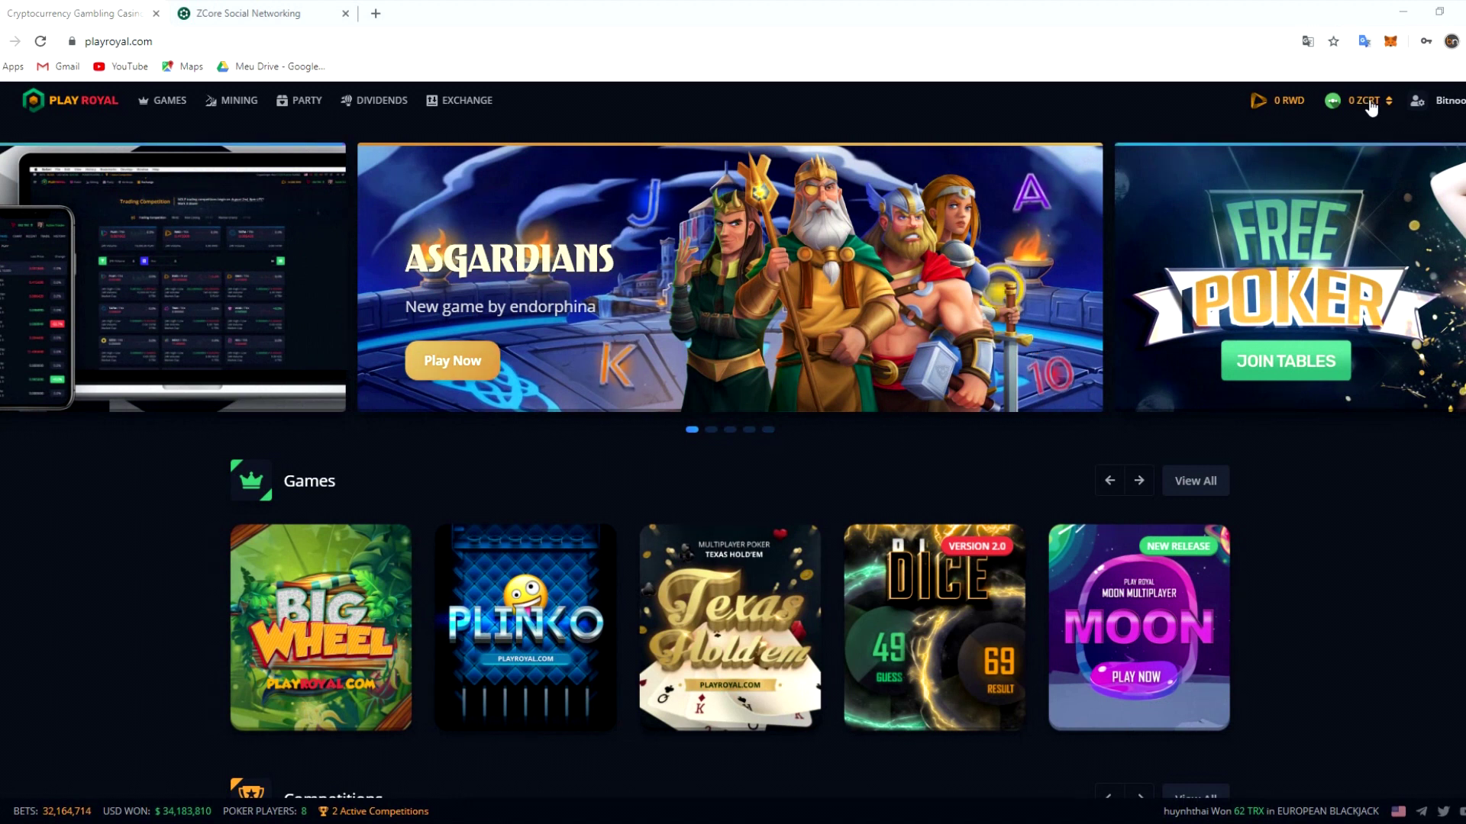
pyautogui.click(1364, 103)
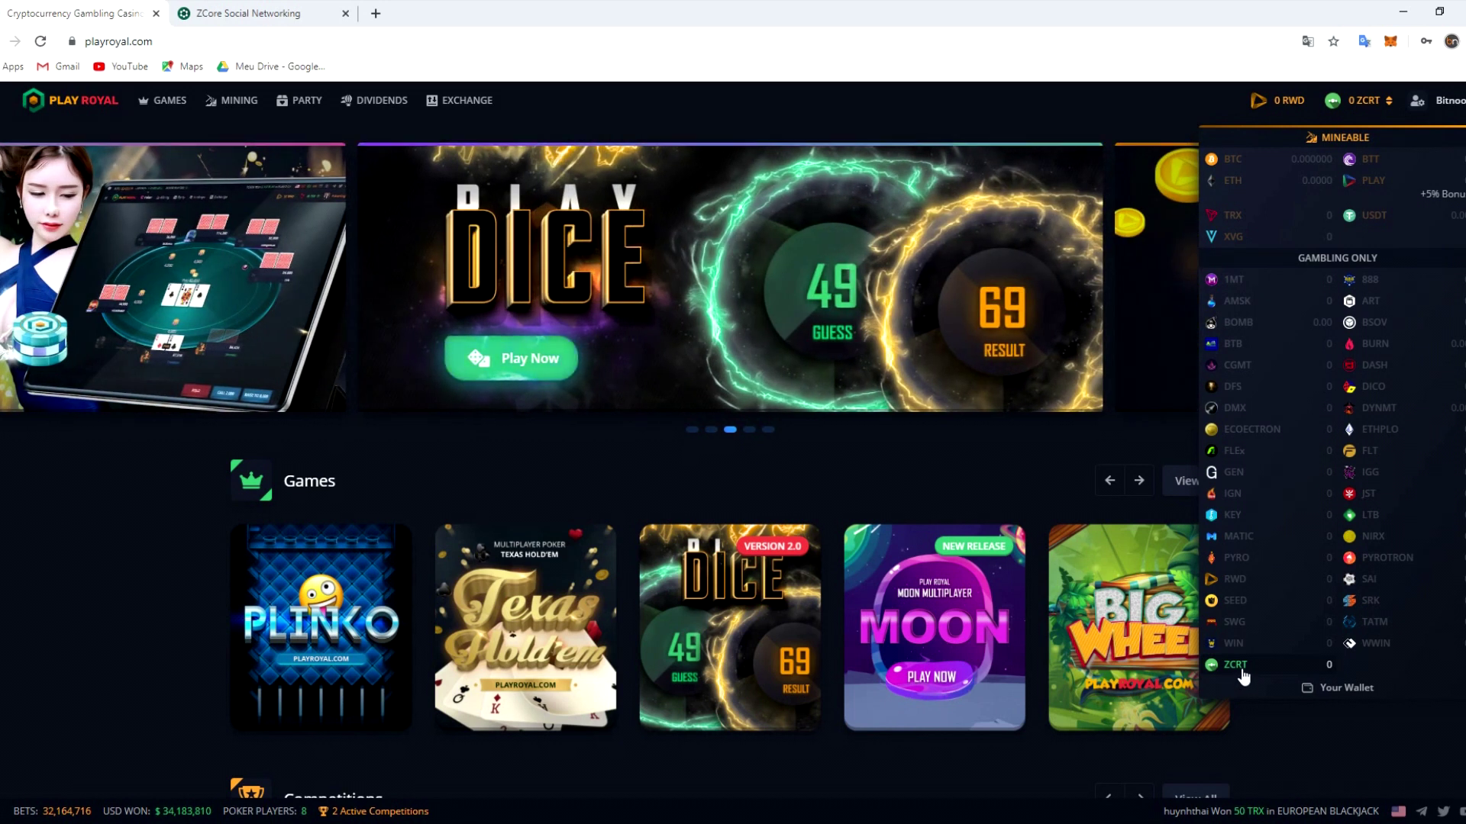
pyautogui.click(1241, 666)
# Step: Open the account's profile page and submit the username for updating
pyautogui.moveTo(1431, 111)
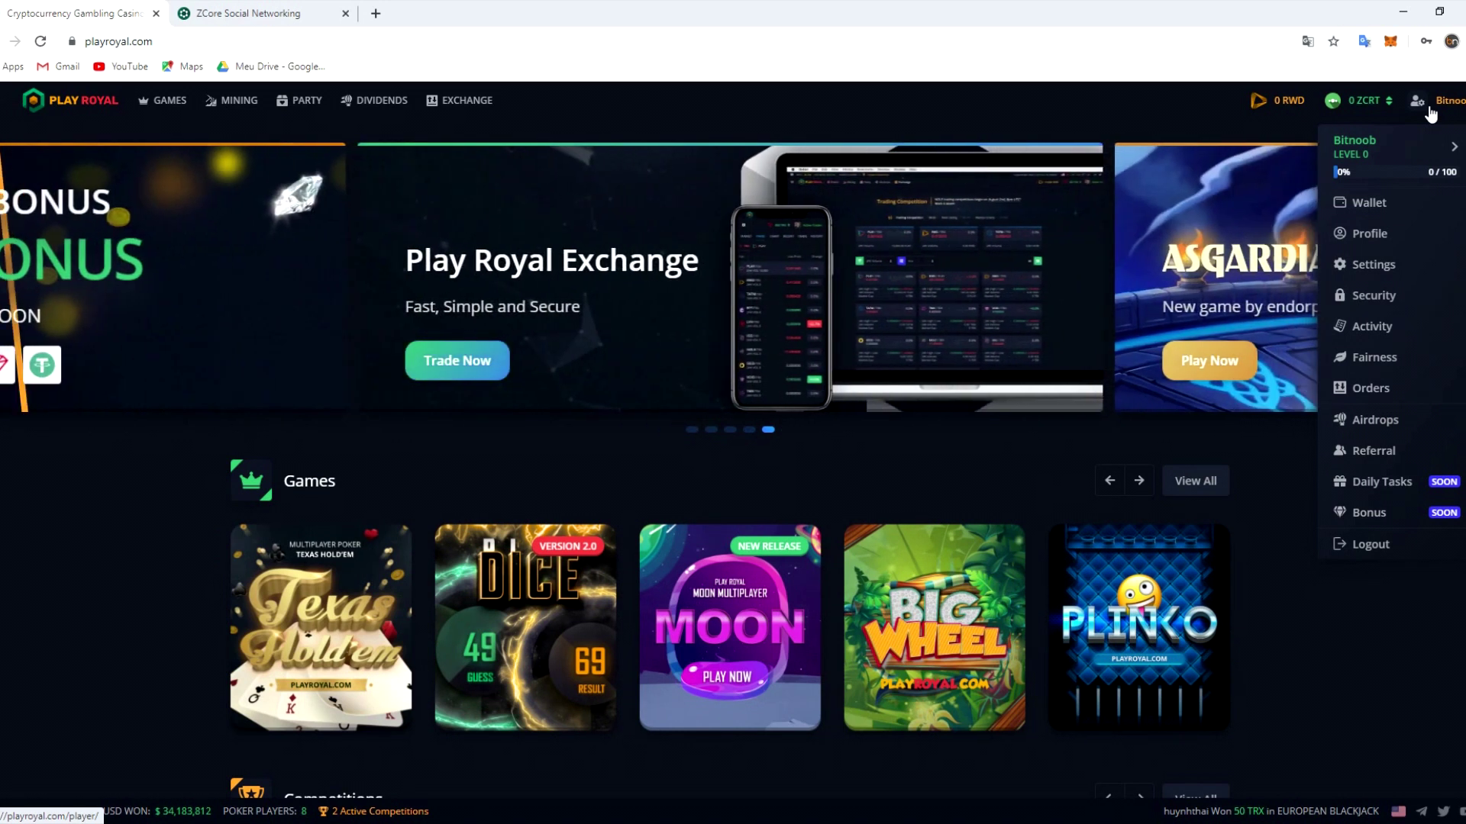
pyautogui.click(1431, 113)
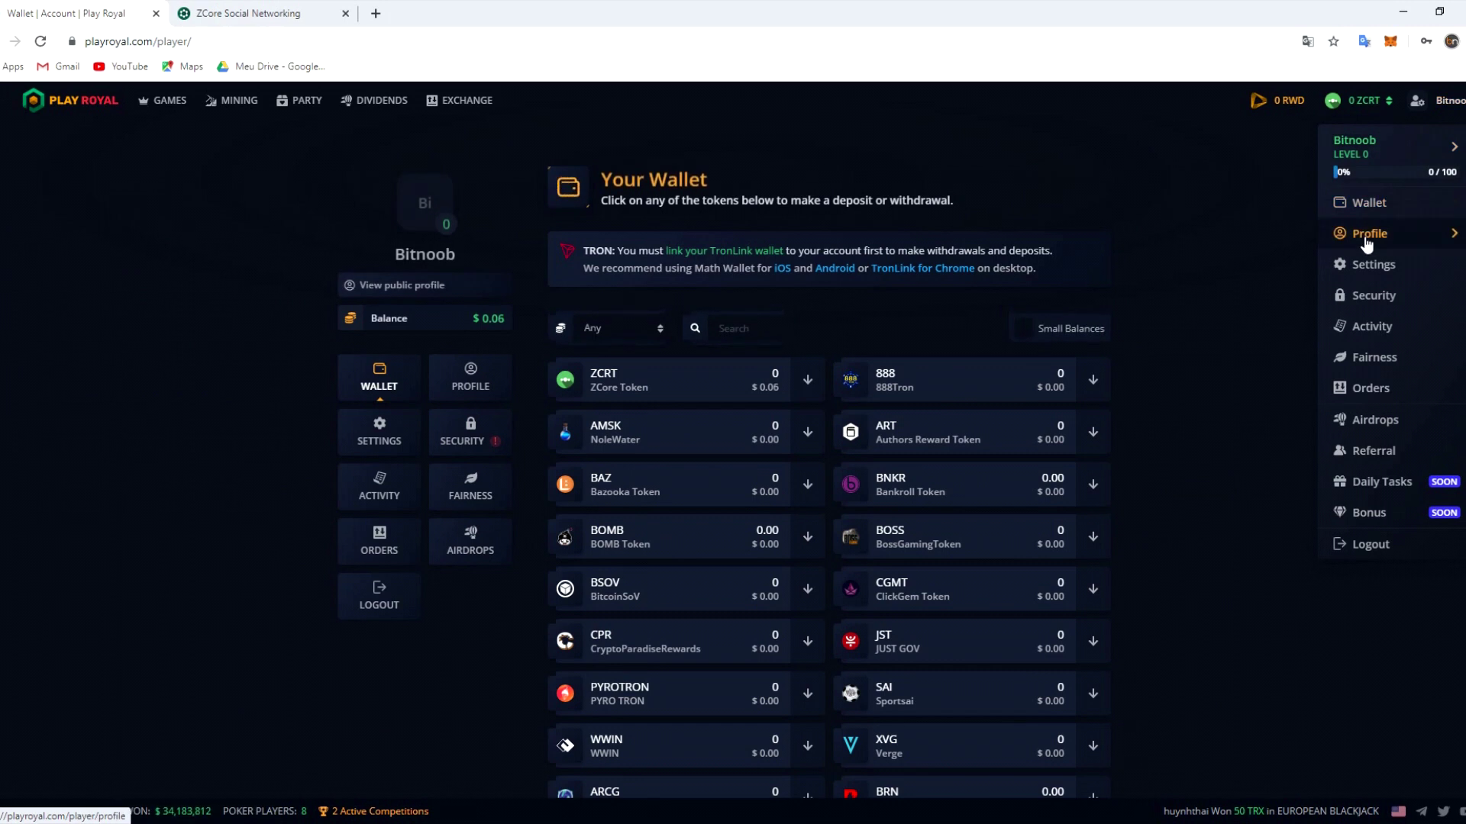
pyautogui.click(1367, 233)
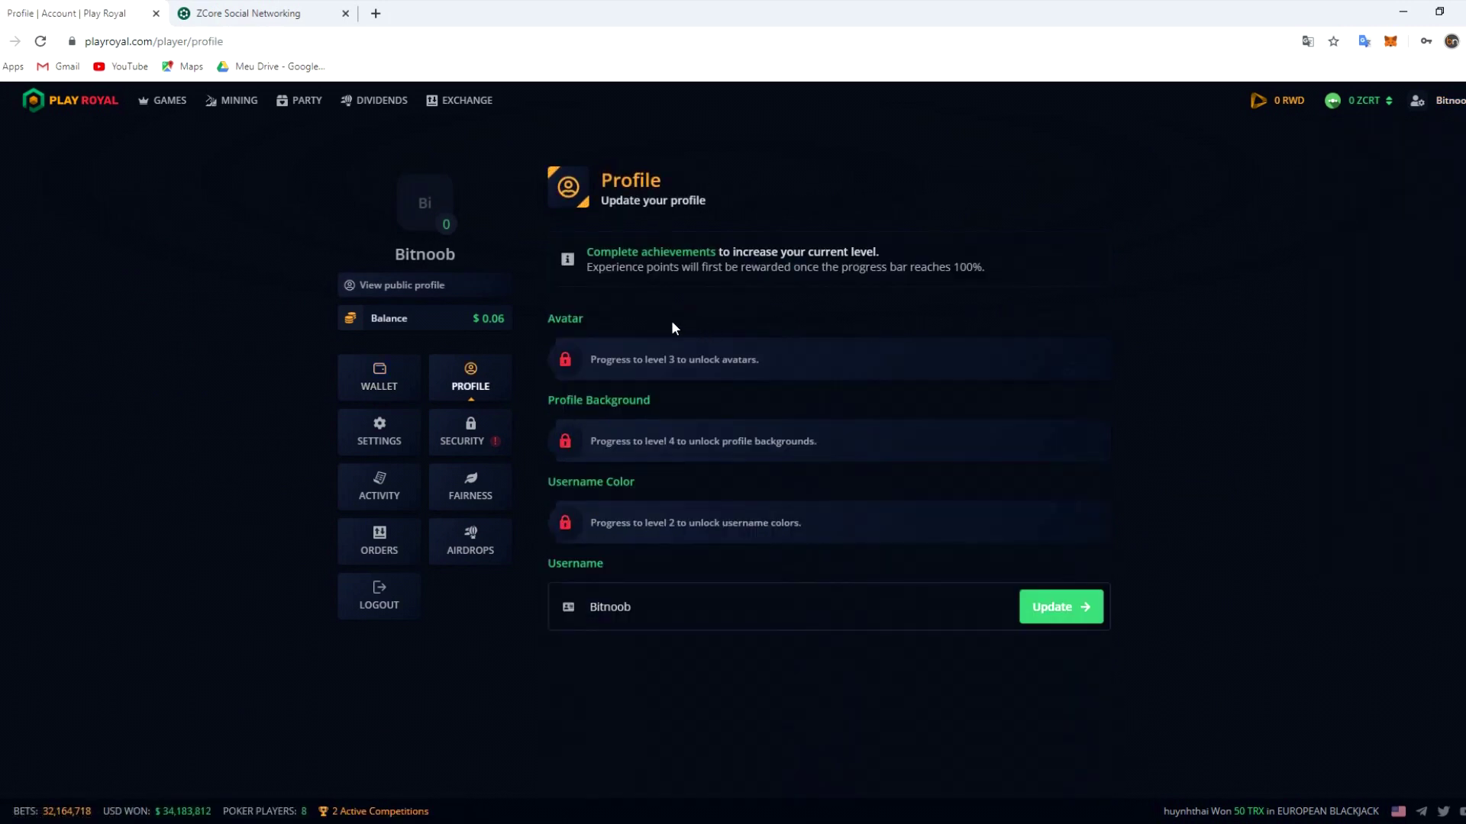
pyautogui.moveTo(640, 605)
pyautogui.mouseDown()
pyautogui.moveTo(526, 603)
pyautogui.moveTo(610, 605)
pyautogui.mouseUp()
pyautogui.click(661, 606)
pyautogui.click(1055, 610)
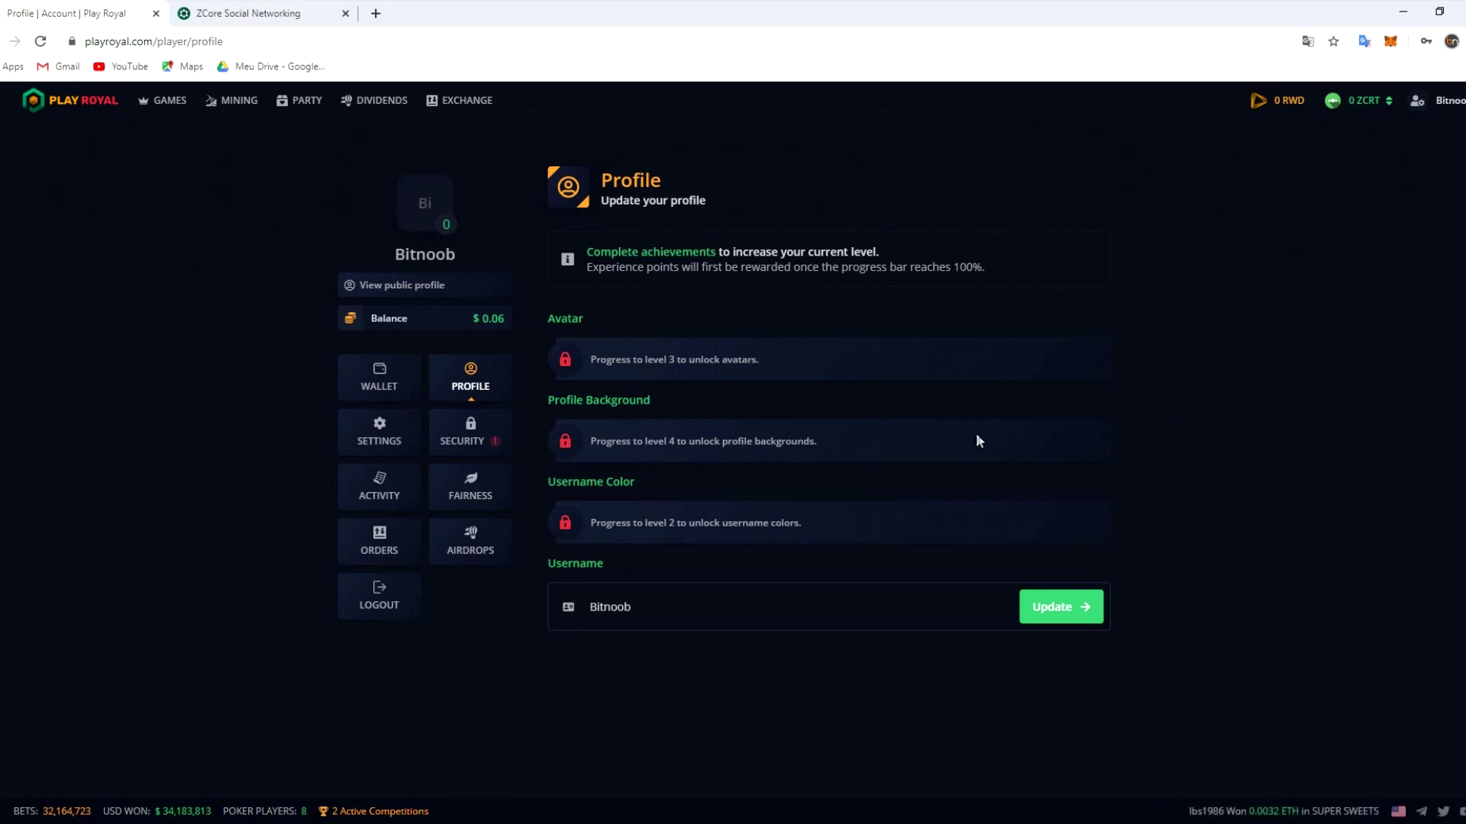
# Step: Find the ZCRT token in the Play Royal wallet and select its deposit address
pyautogui.click(389, 393)
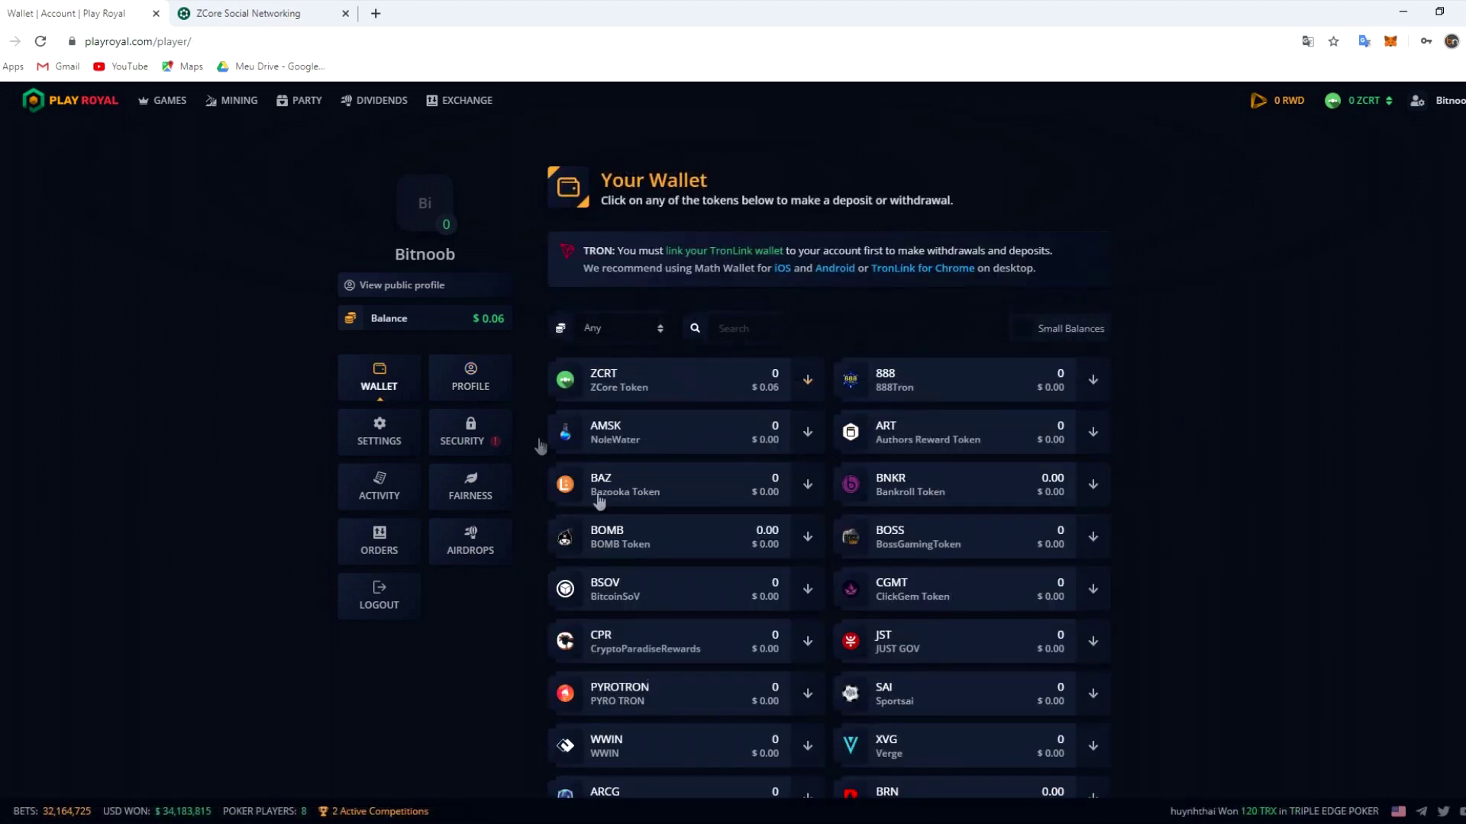
pyautogui.click(744, 327)
pyautogui.write('ZCRT')
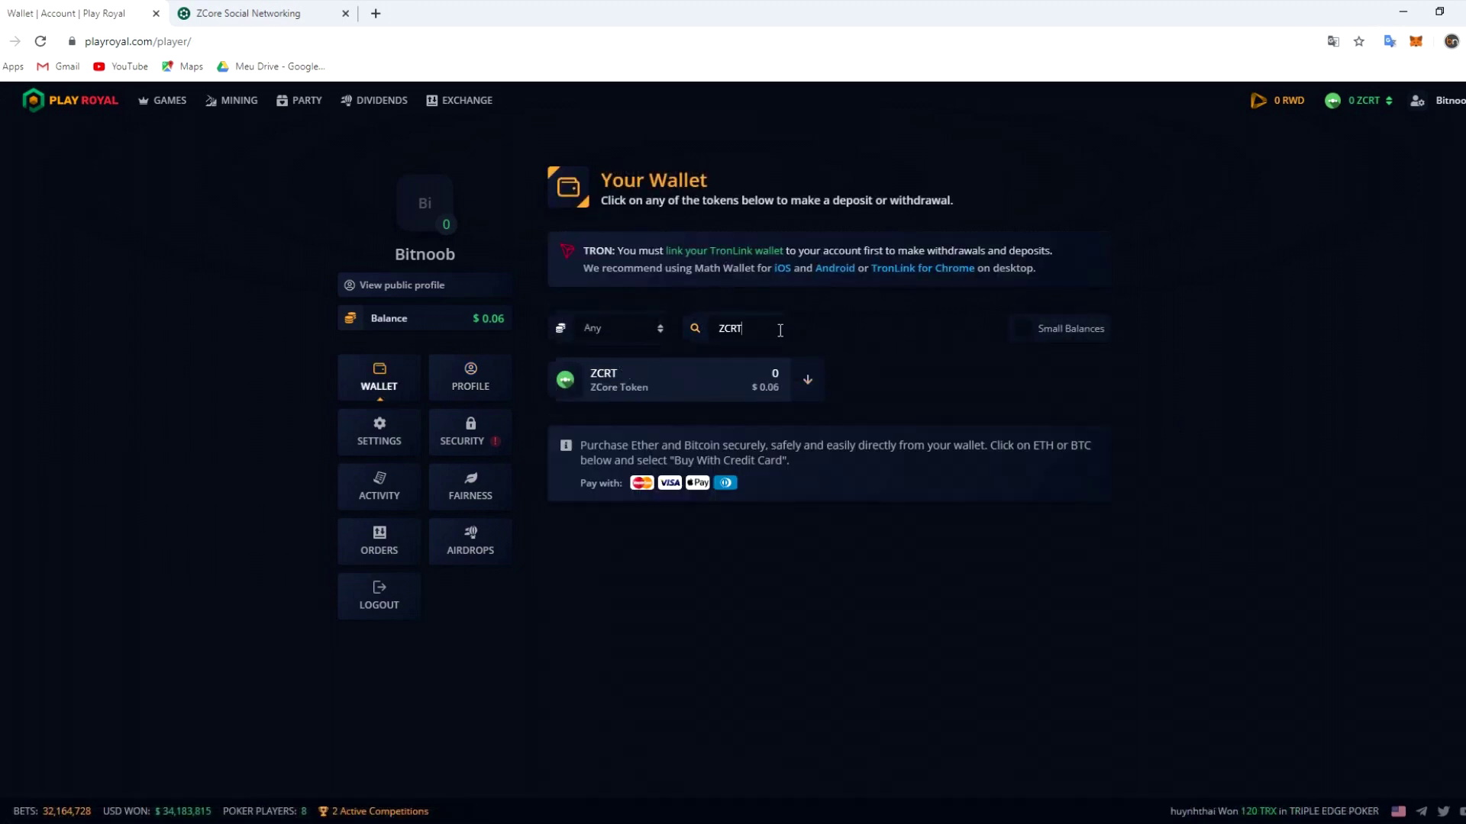
pyautogui.click(652, 394)
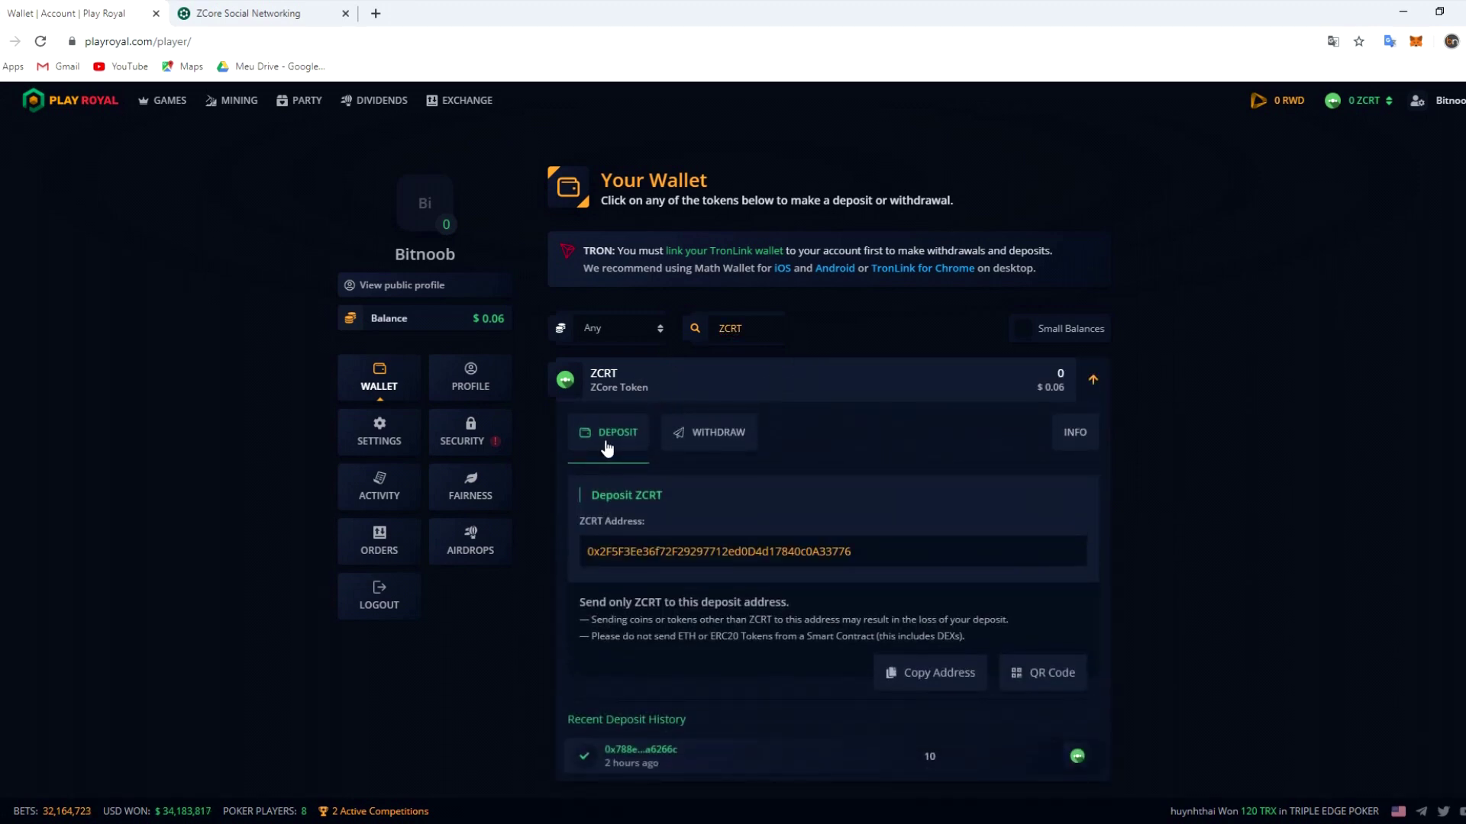
pyautogui.doubleClick(615, 553)
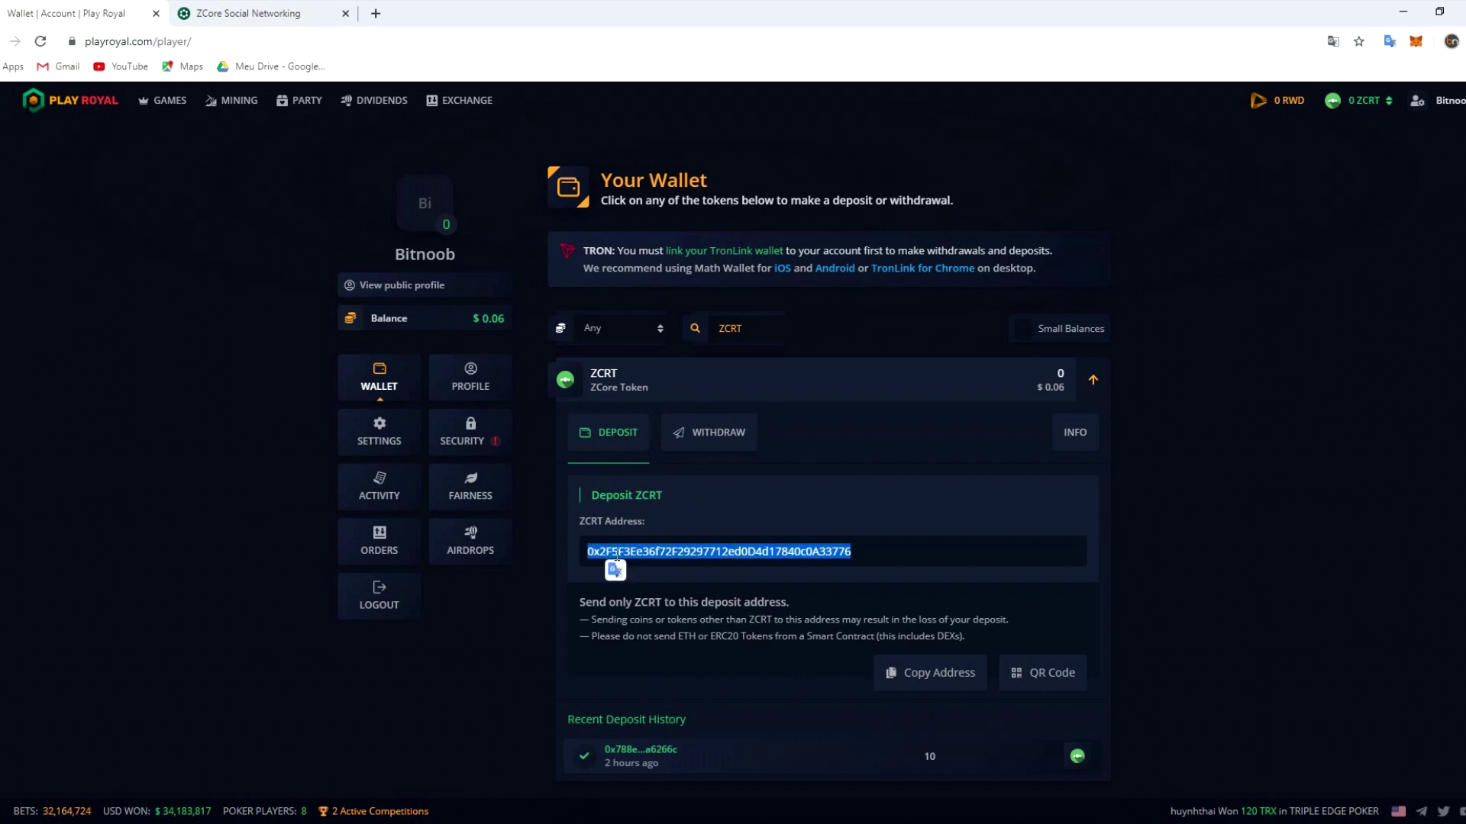
pyautogui.hotkey('alt', 'Tab')
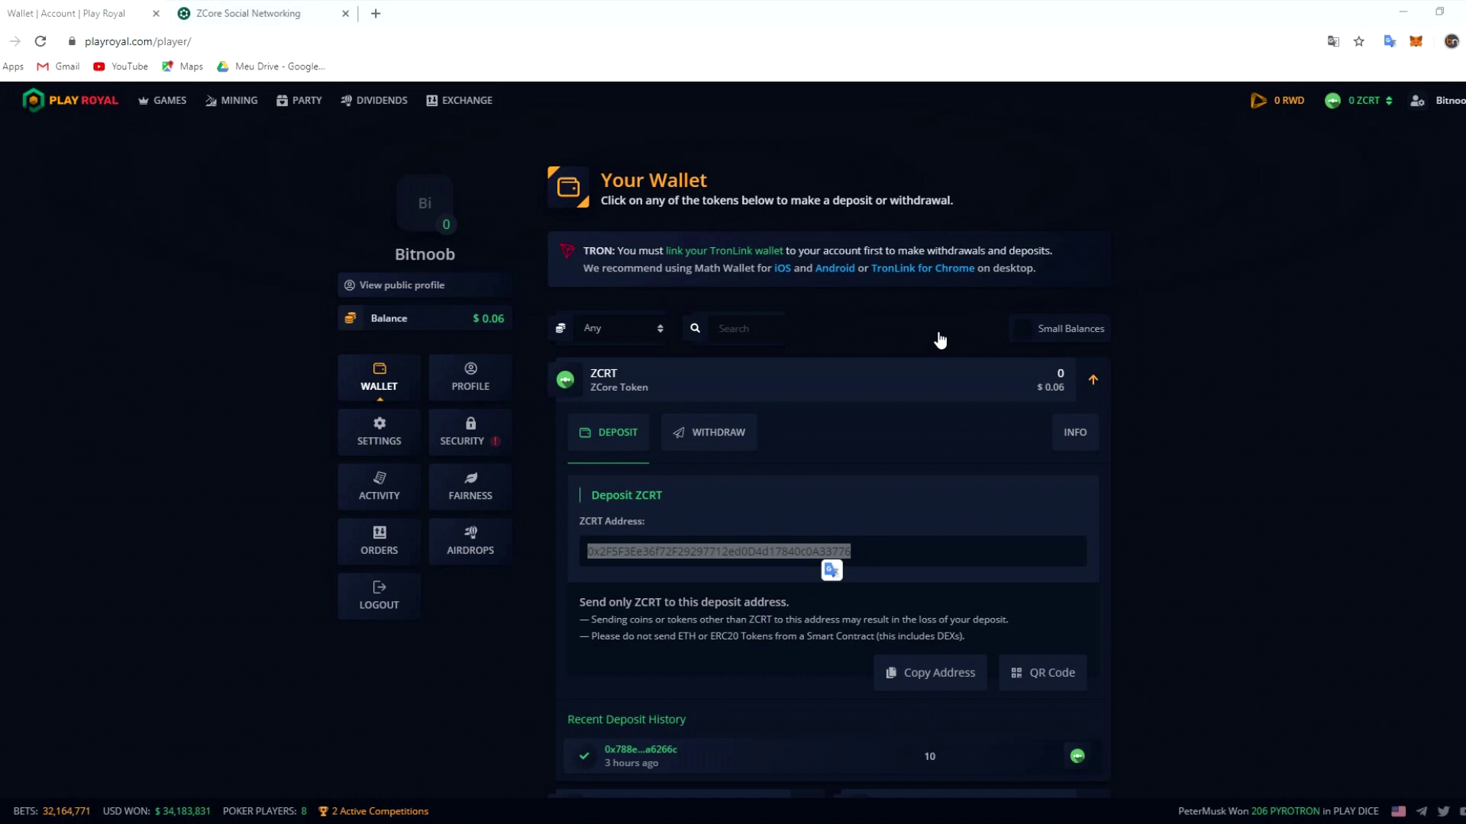
# Step: Switch to ZCore Social, start swapping the points for ZCore Tokens and choose to change the receiving wallet
pyautogui.click(241, 16)
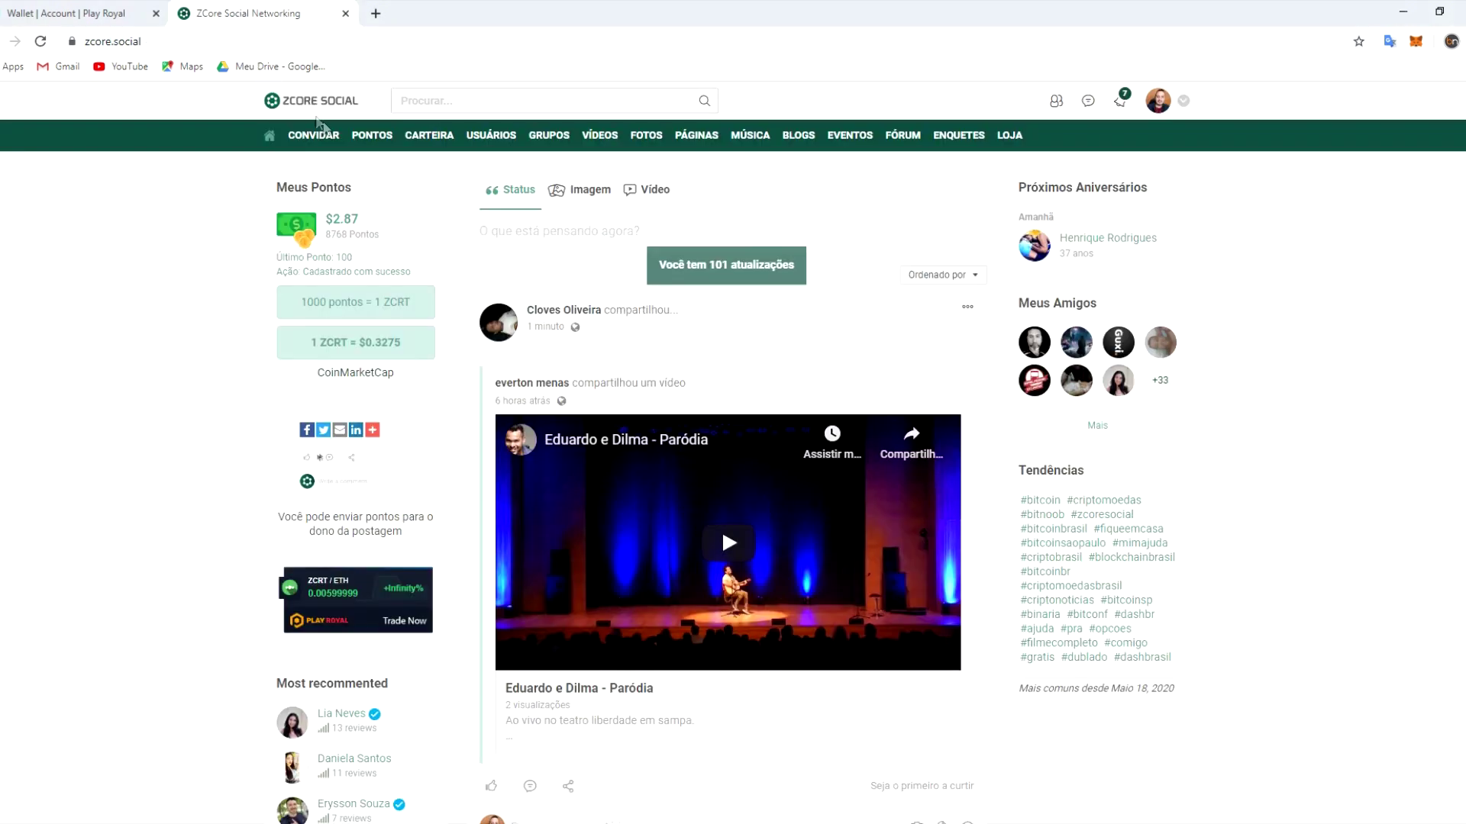
pyautogui.click(373, 141)
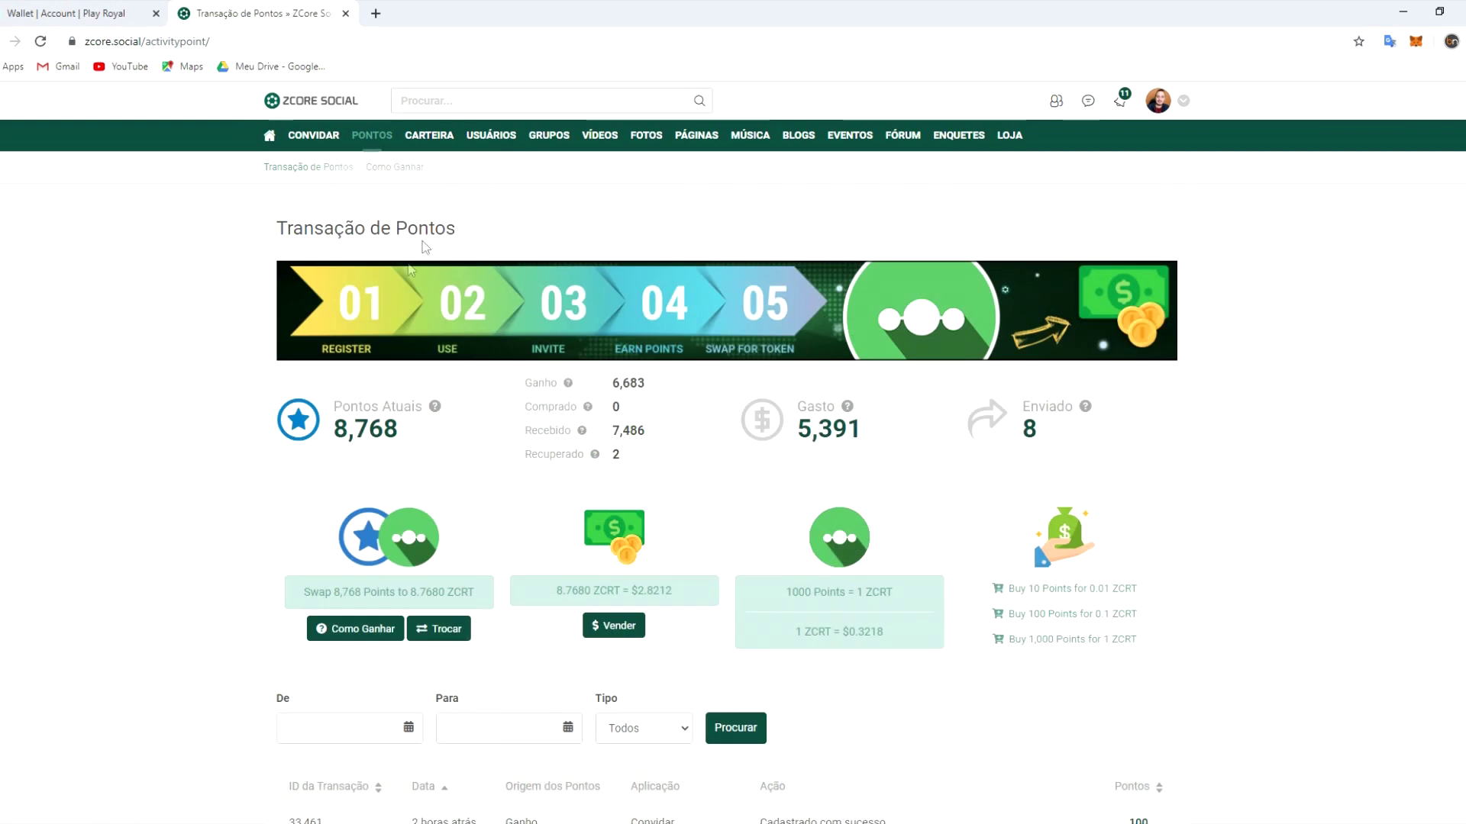
pyautogui.scroll(-1, 468, 429)
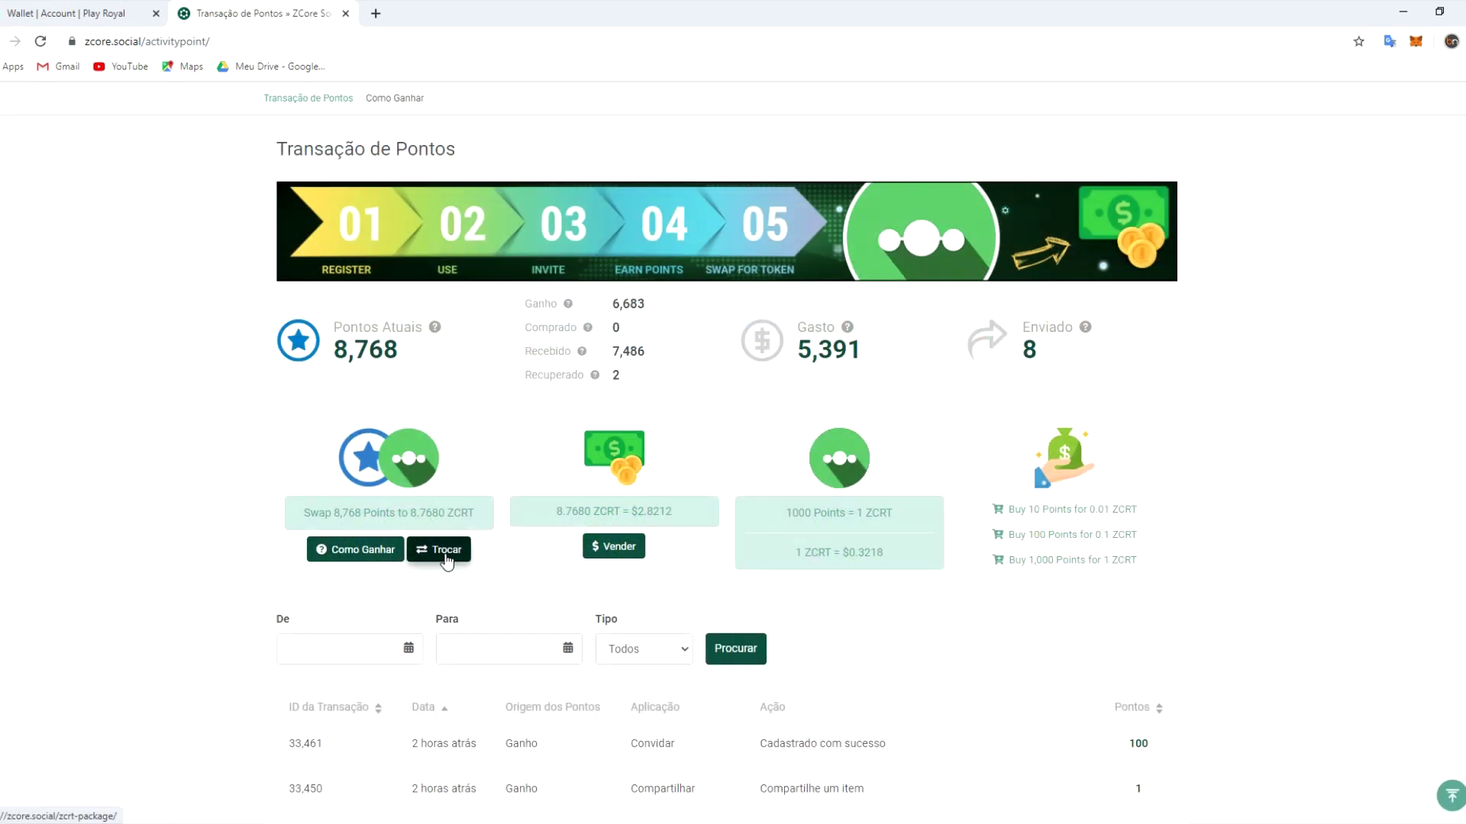
pyautogui.click(446, 557)
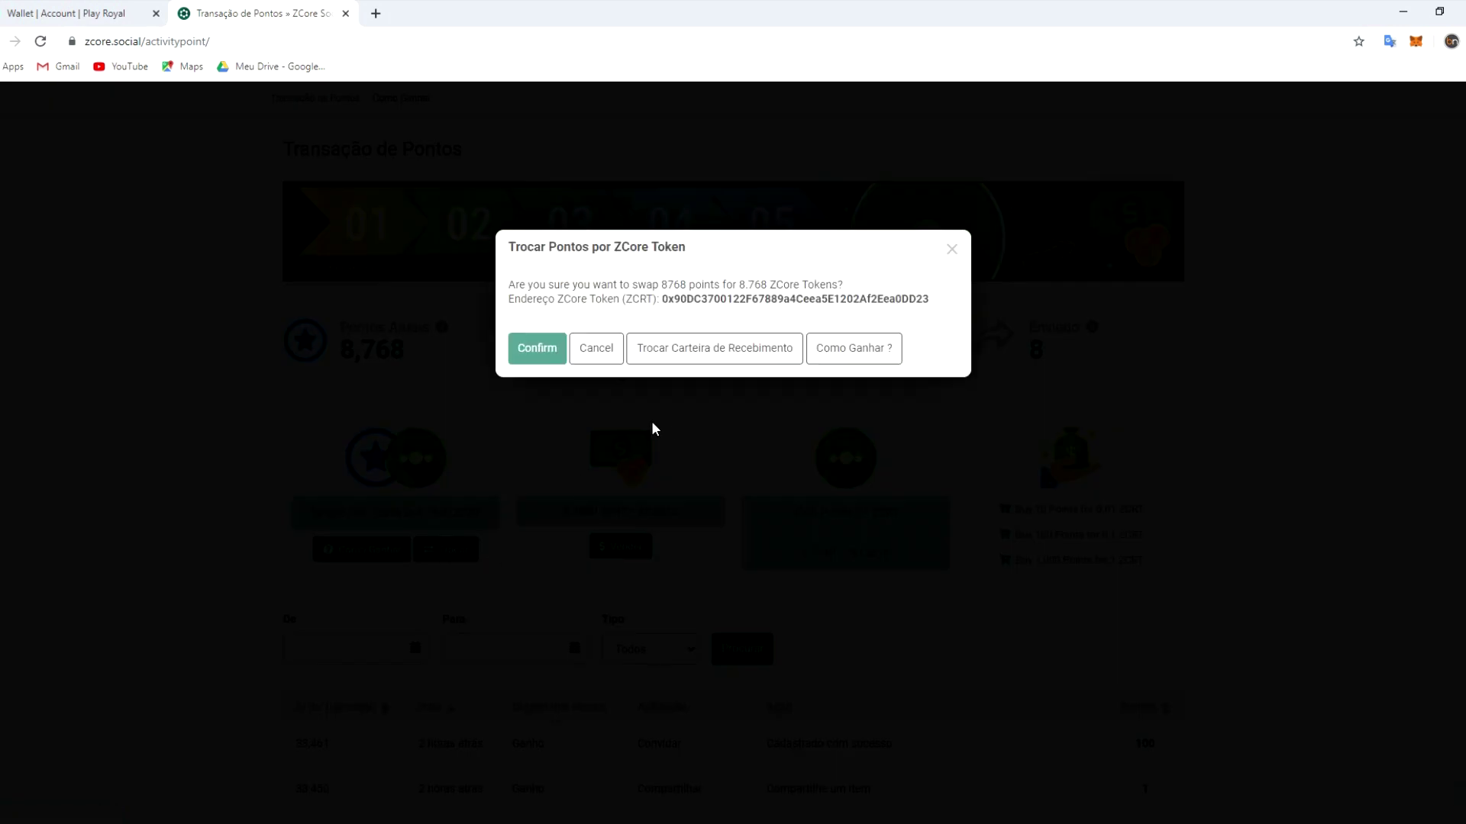
pyautogui.click(665, 357)
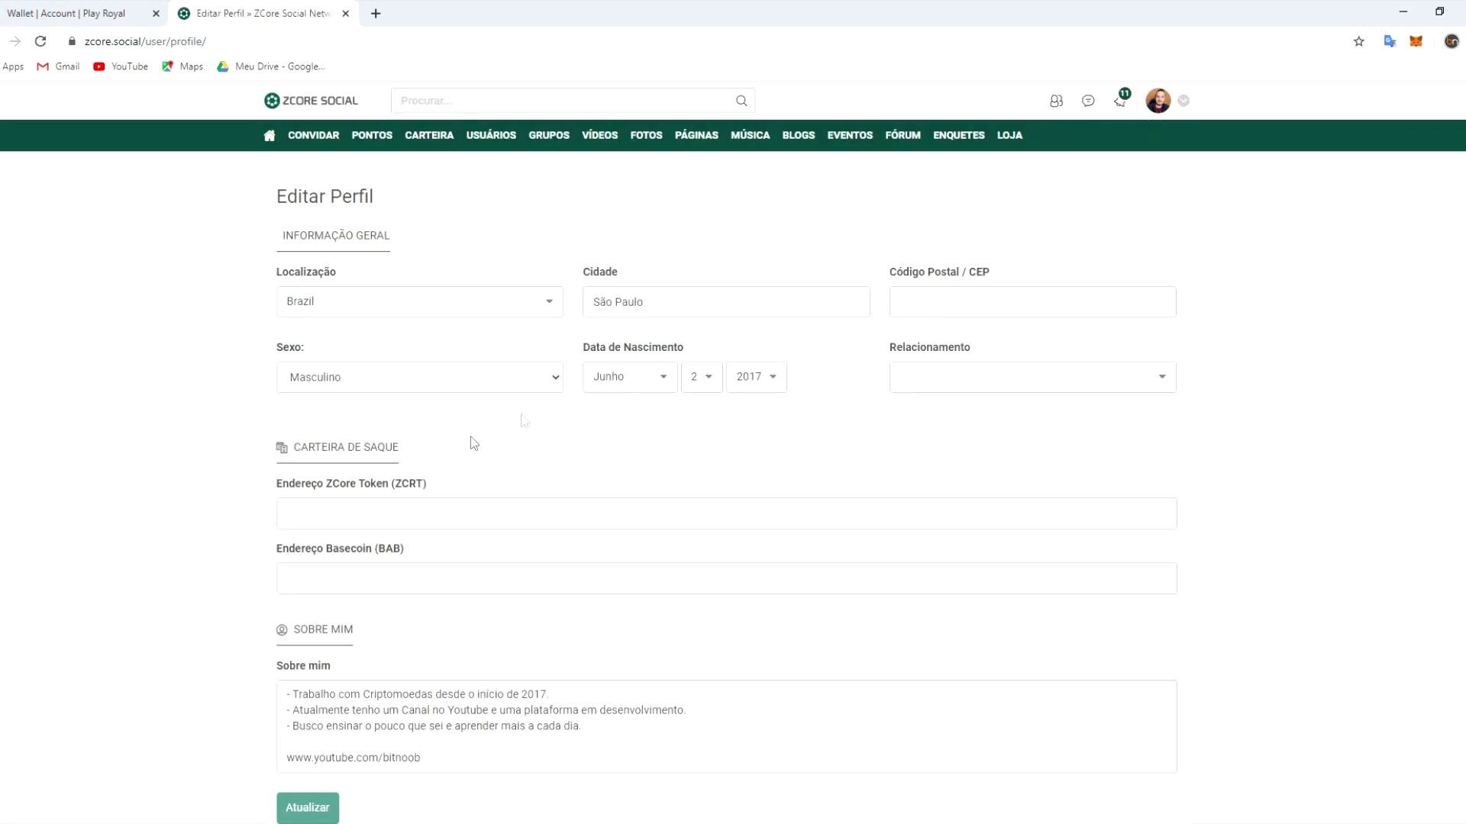
# Step: Copy the ZCRT deposit address from Play Royal into the profile's ZCore Token withdrawal address and save the profile
pyautogui.scroll(-1, 470, 436)
pyautogui.click(401, 427)
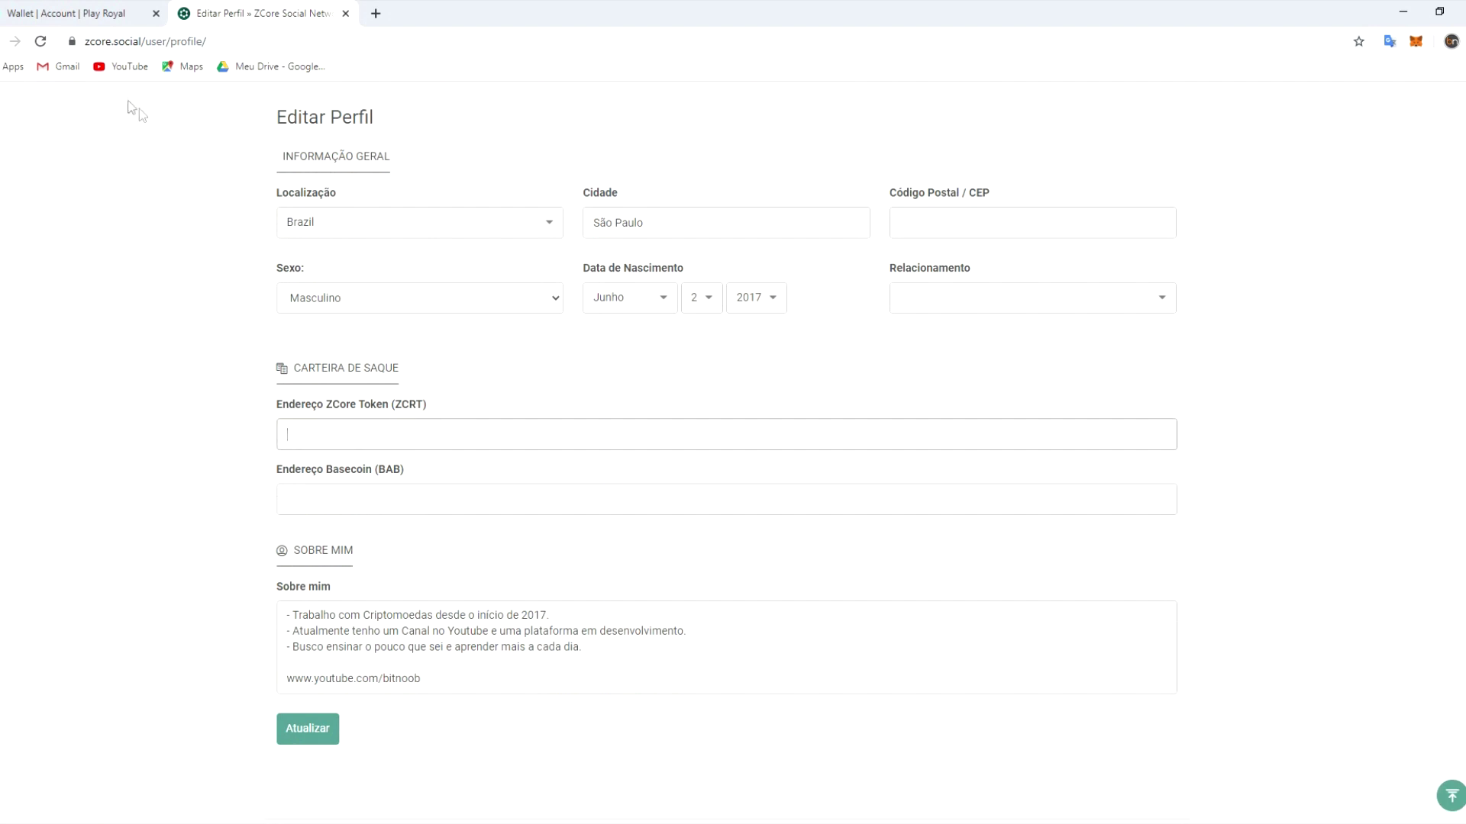
pyautogui.click(65, 13)
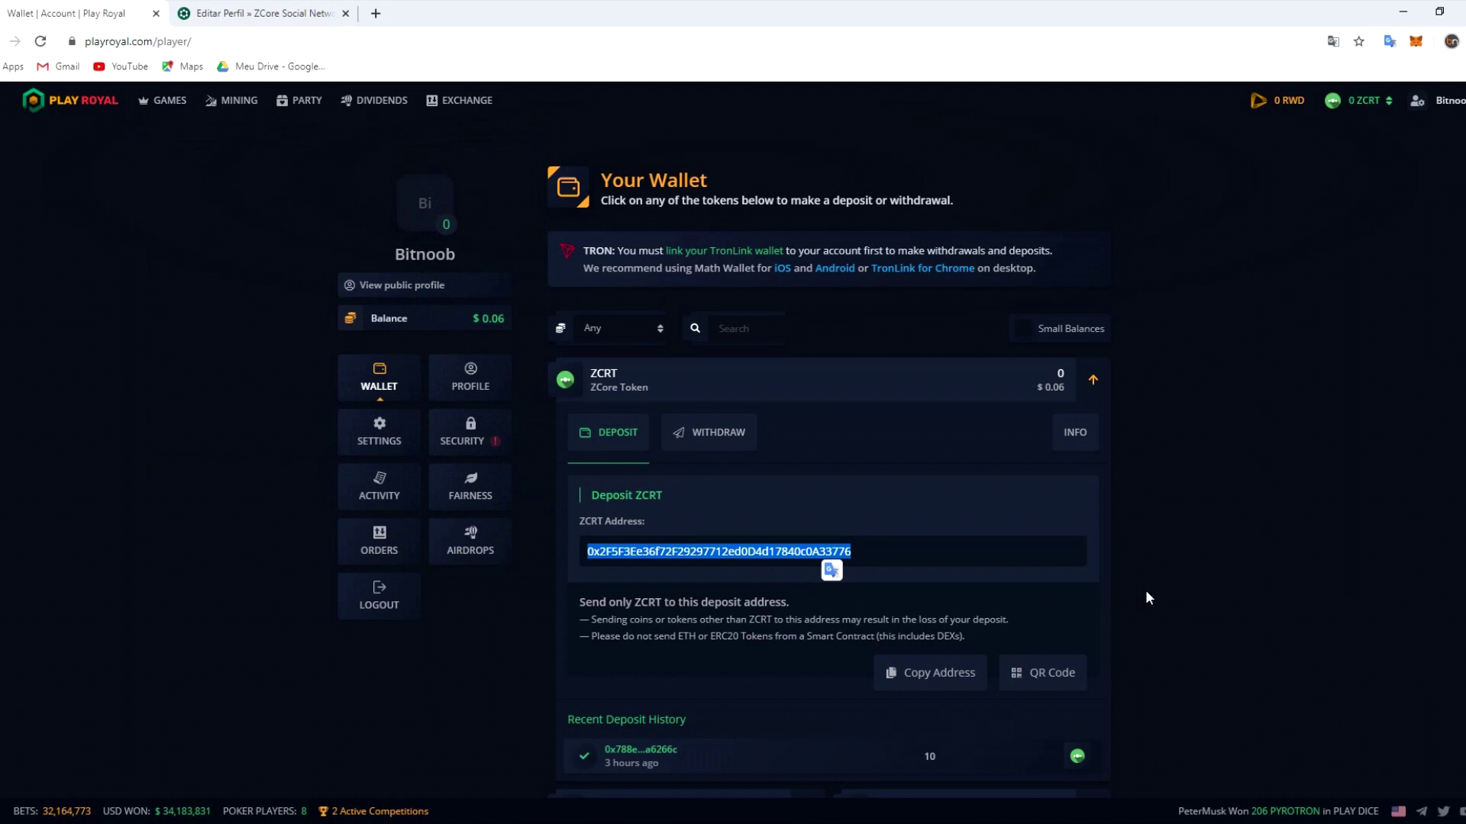
pyautogui.click(804, 549)
pyautogui.doubleClick(803, 544)
pyautogui.hotkey('ctrl', 'c')
pyautogui.click(248, 13)
pyautogui.hotkey('ctrl', 'v')
pyautogui.click(200, 446)
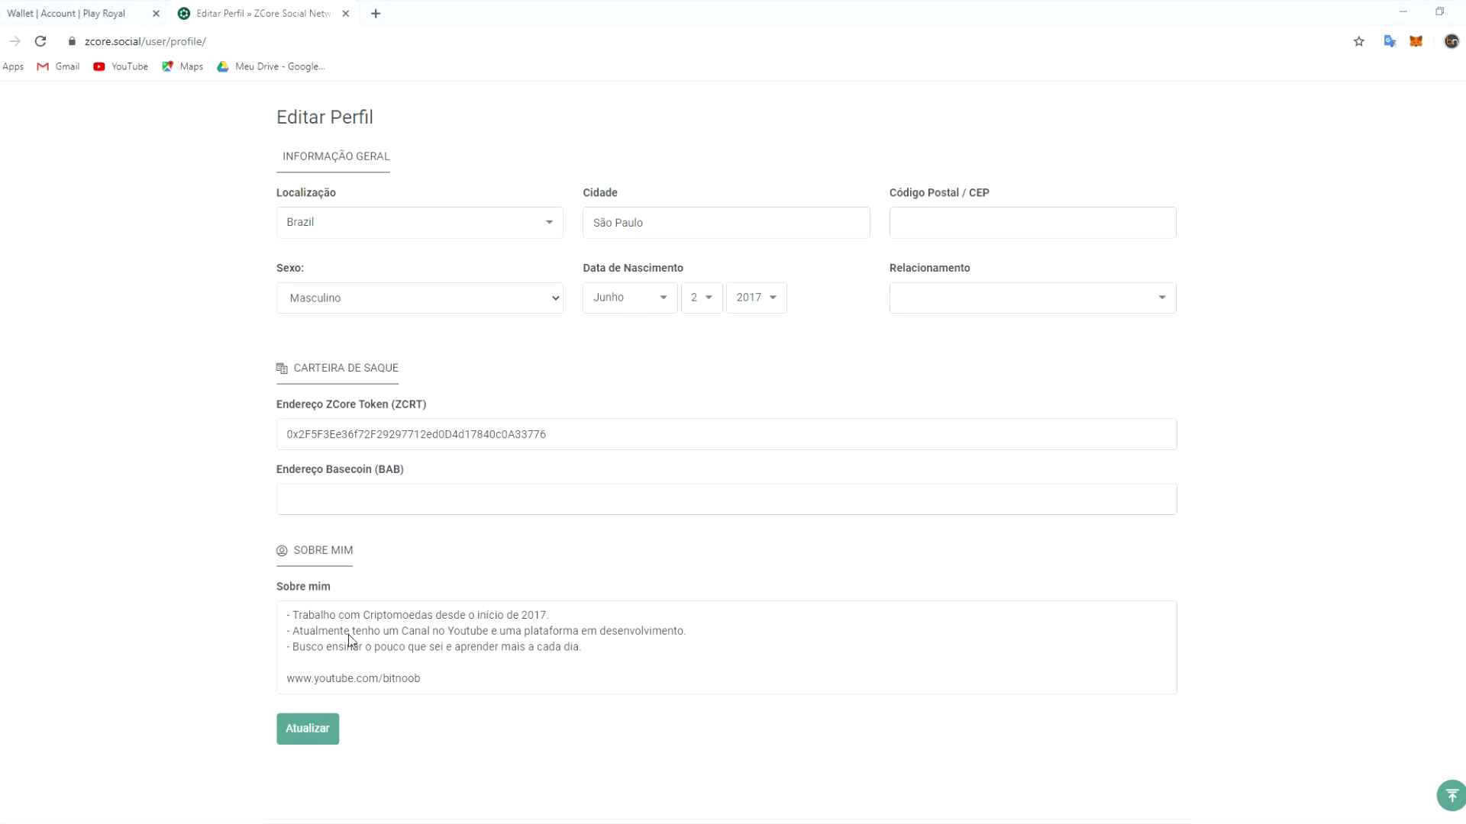
pyautogui.click(317, 730)
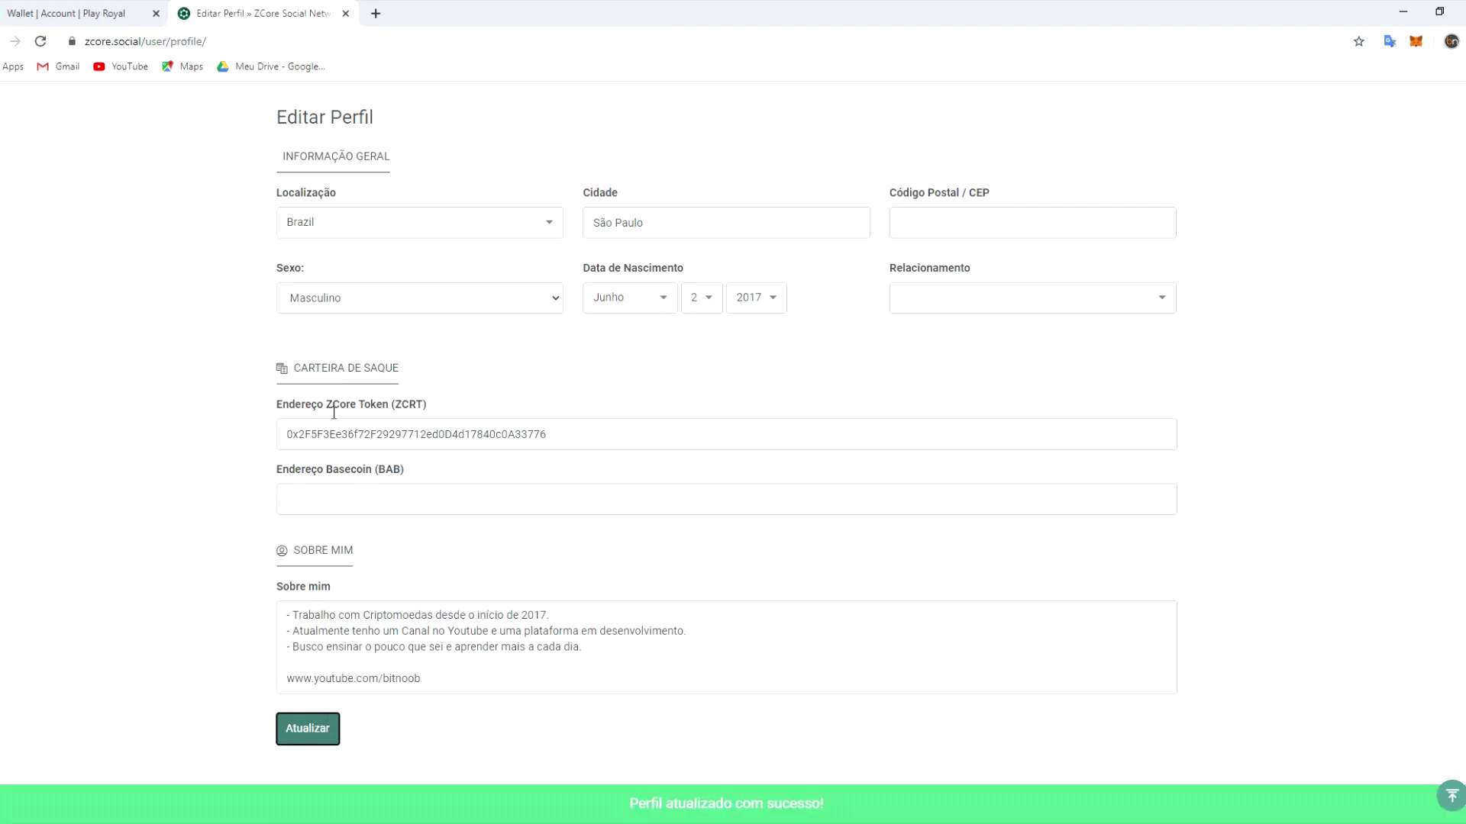
# Step: Compare the ZCRT address saved in the ZCore Social profile with the Play Royal deposit address
pyautogui.moveTo(552, 435); pyautogui.dragTo(223, 437)
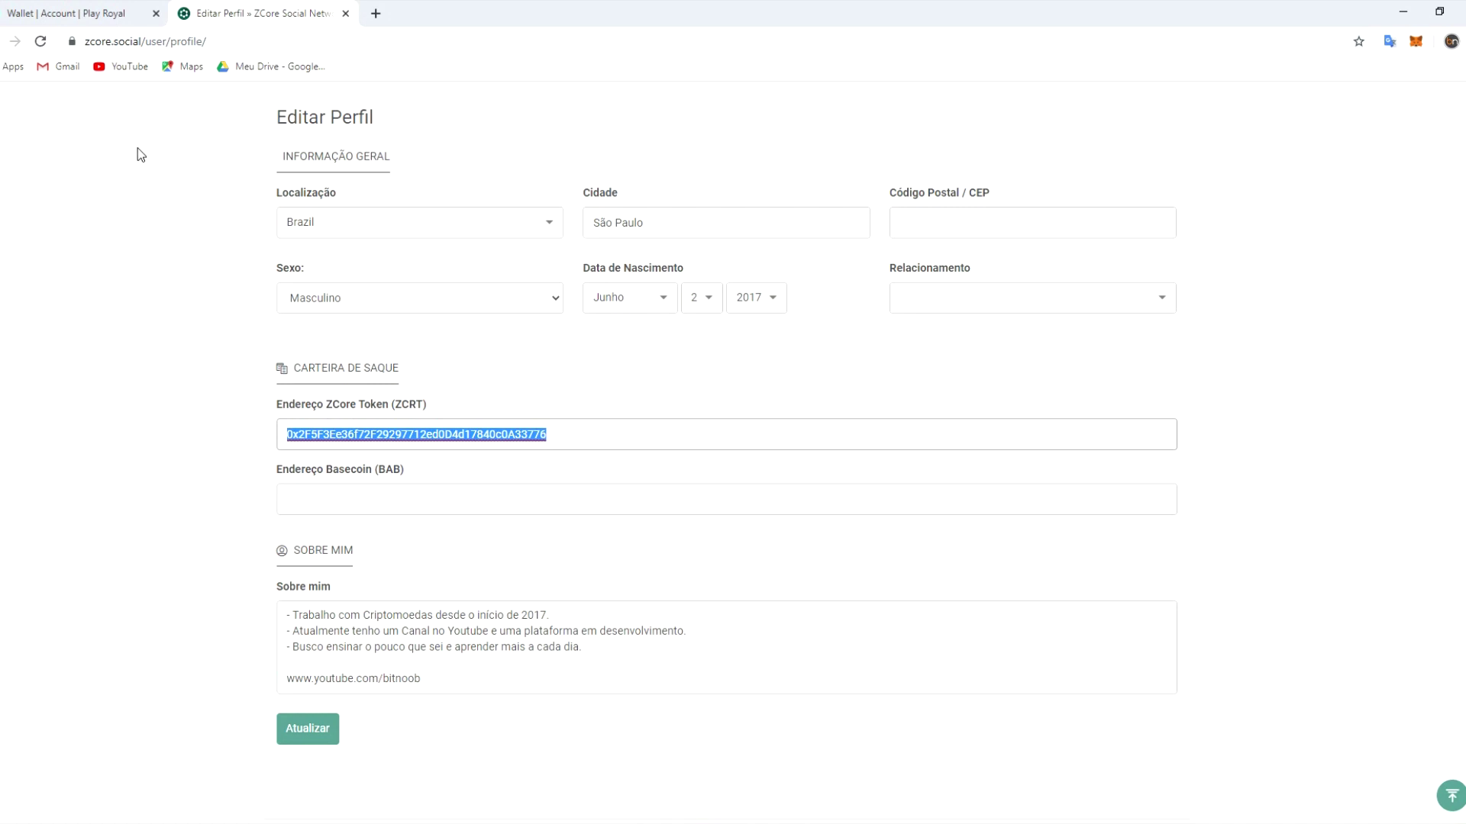
pyautogui.click(80, 7)
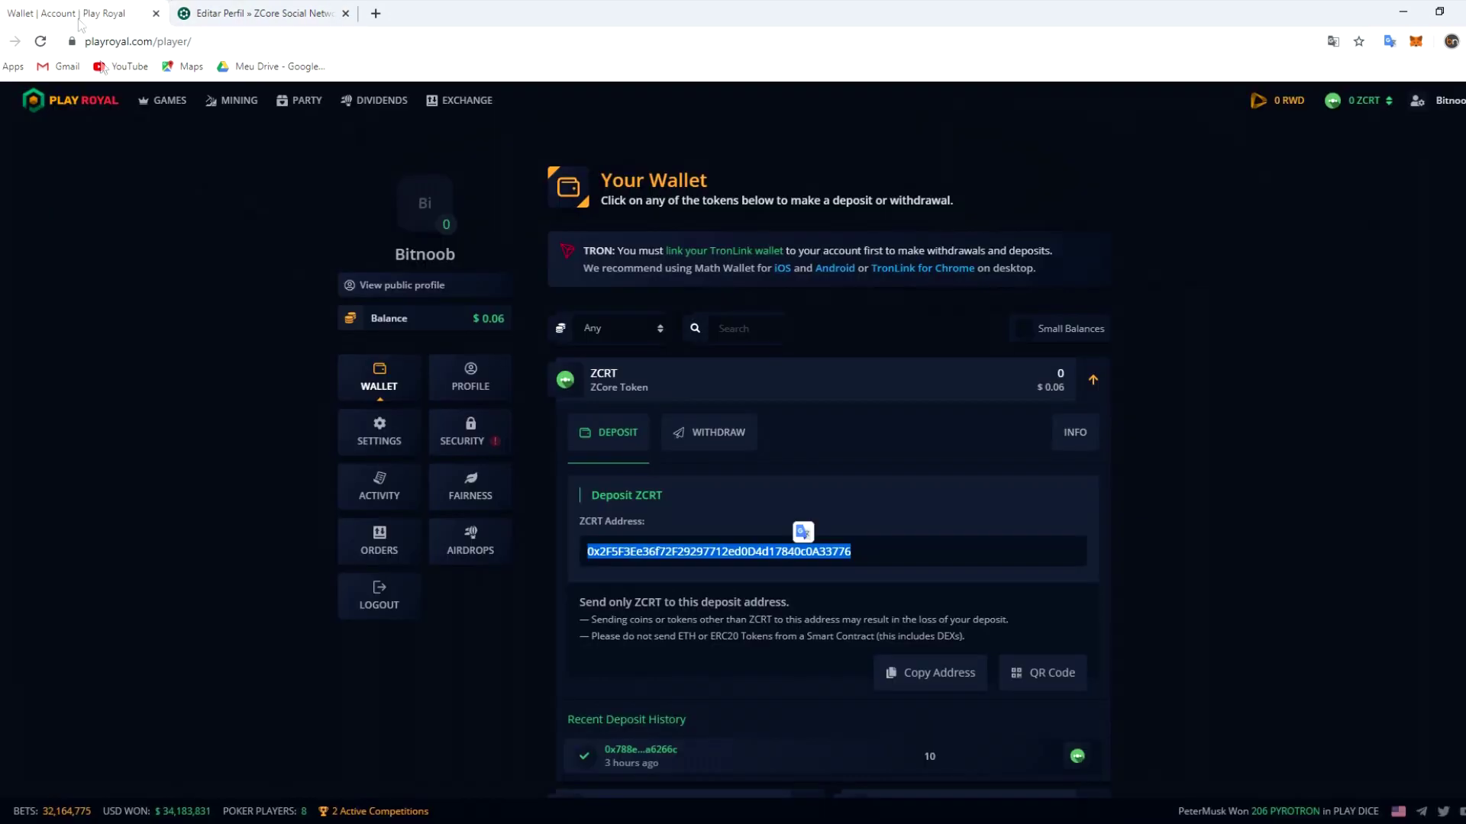
pyautogui.click(252, 13)
pyautogui.scroll(1, 229, 177)
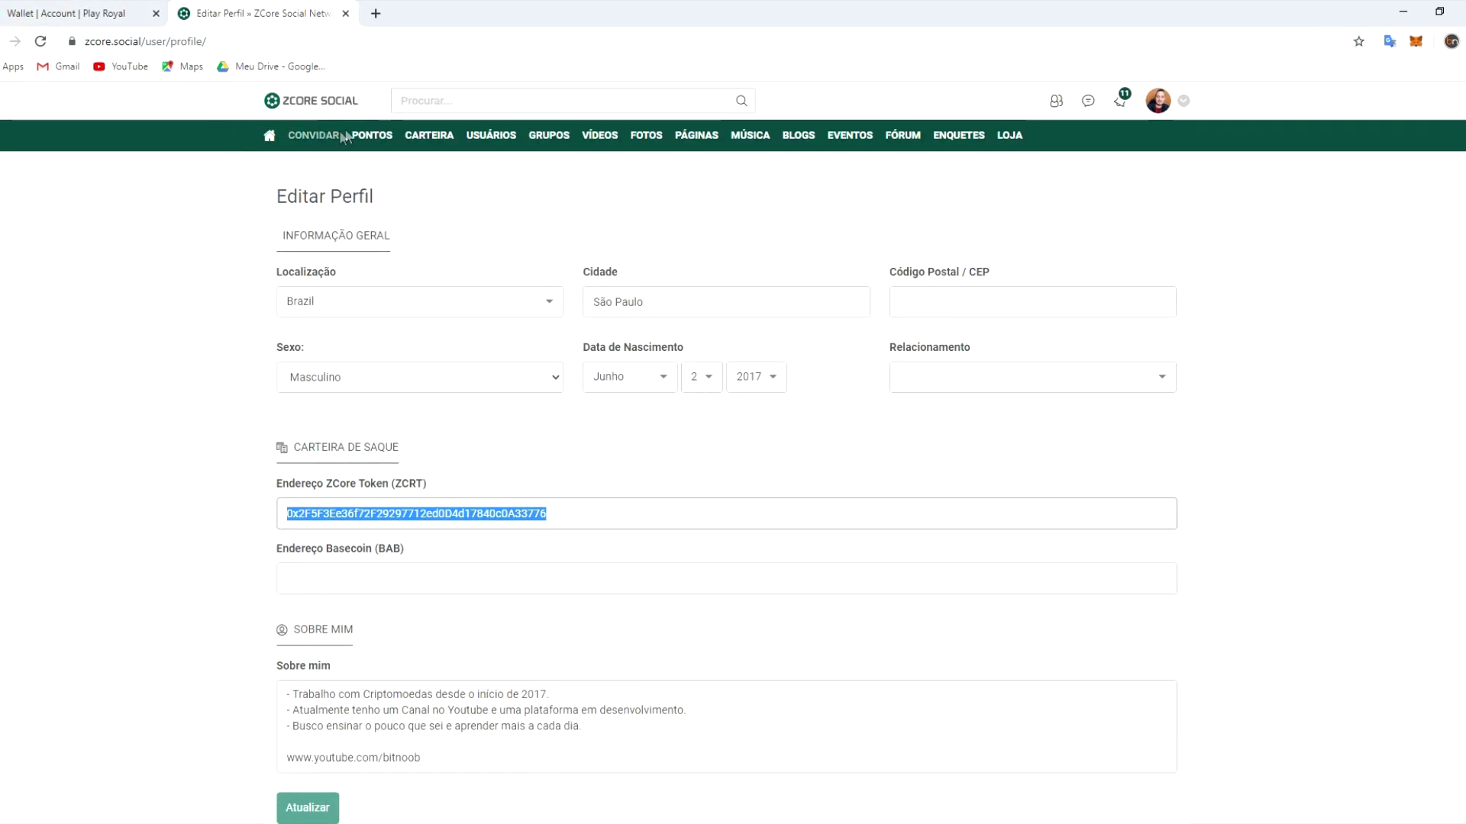
# Step: Open the points-to-ZCore-Token swap and check its receiving address against the Play Royal deposit address
pyautogui.click(372, 135)
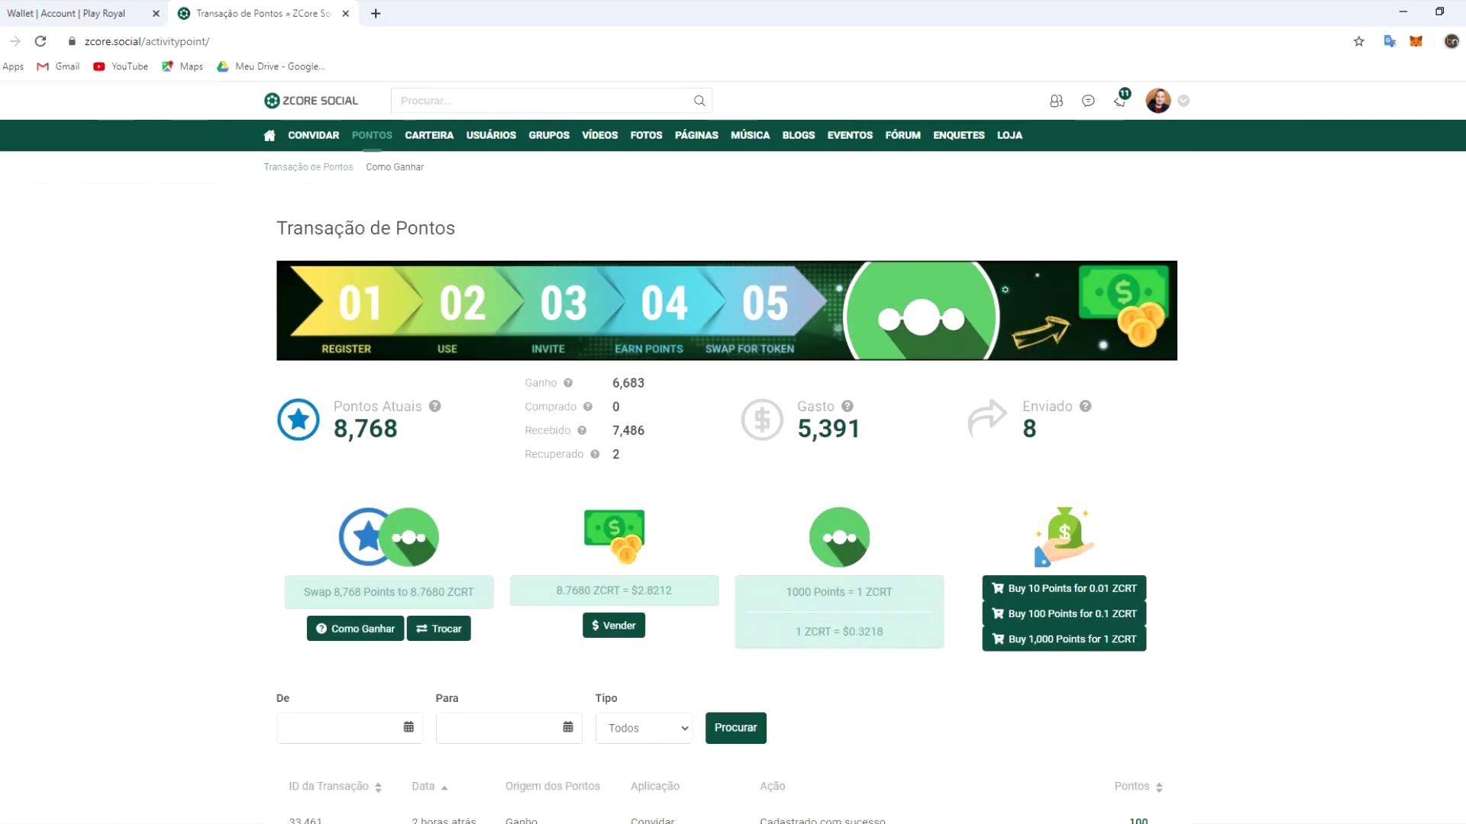
pyautogui.scroll(-2, 39, 524)
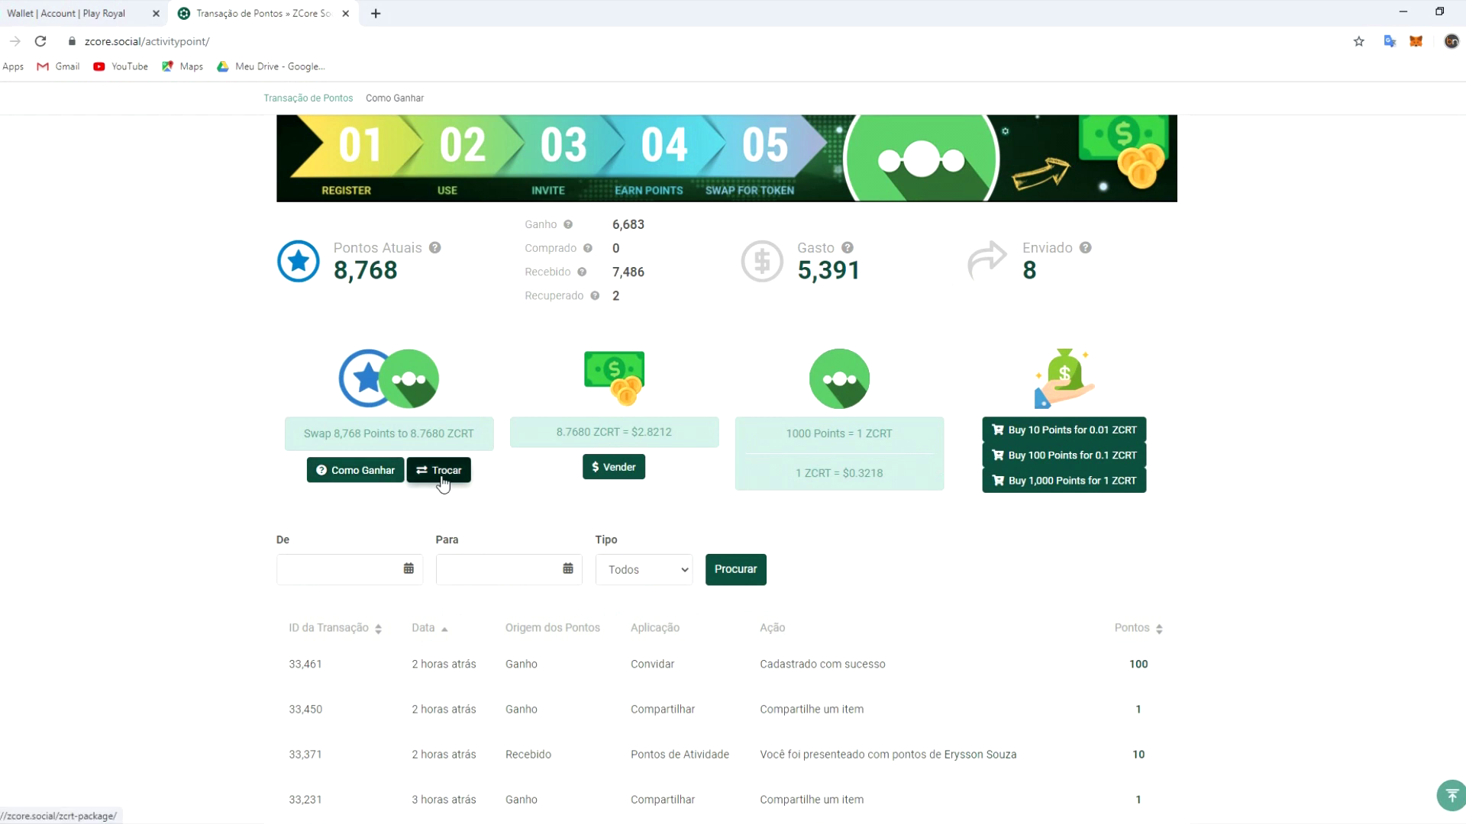
pyautogui.click(462, 479)
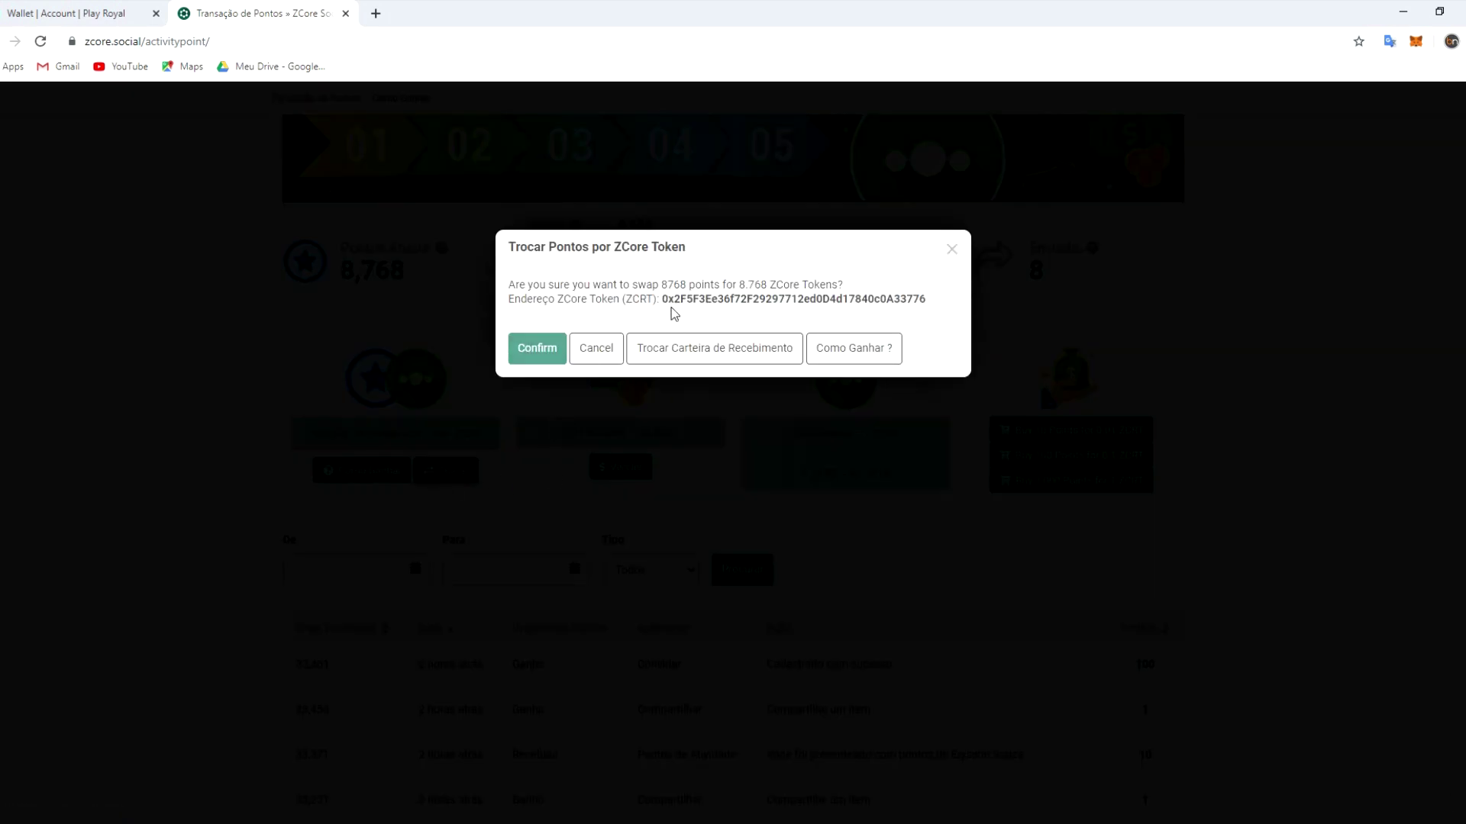
pyautogui.moveTo(662, 300); pyautogui.dragTo(680, 300)
pyautogui.click(80, 13)
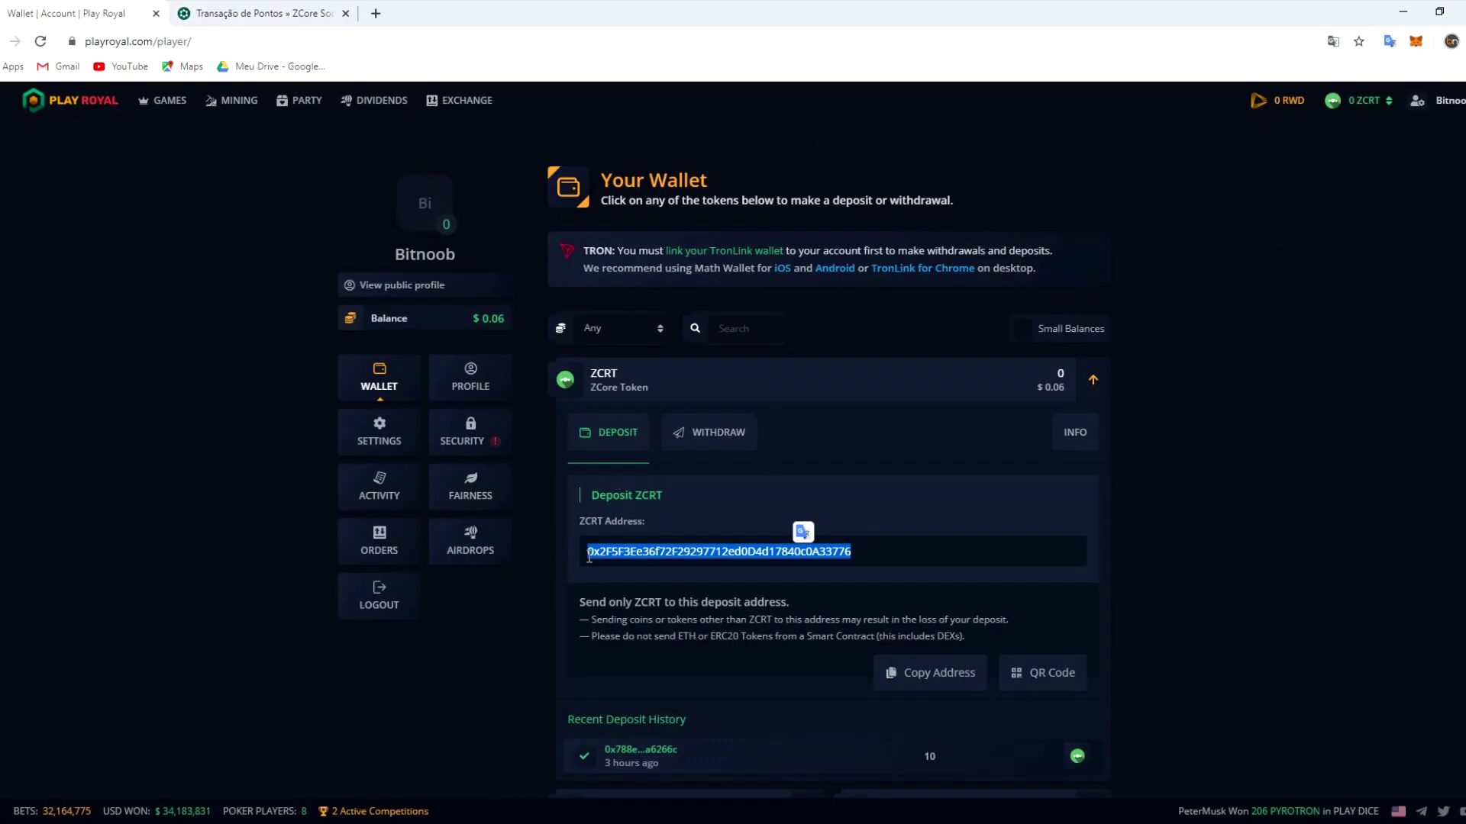
pyautogui.click(260, 13)
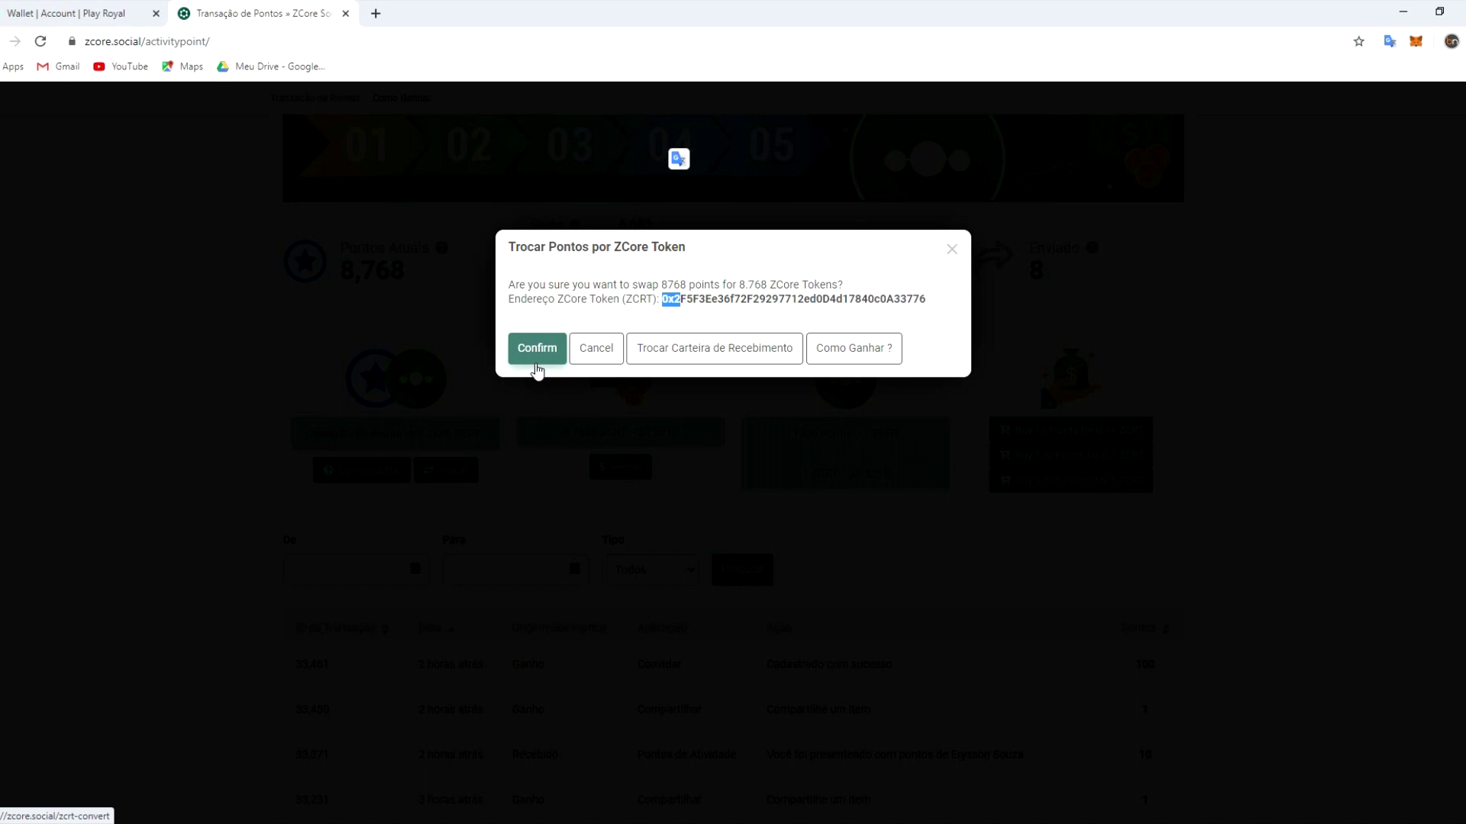
# Step: Go from the swap to changing the receiving wallet, clear the ZCRT address, and reload the profile page without saving
pyautogui.click(744, 356)
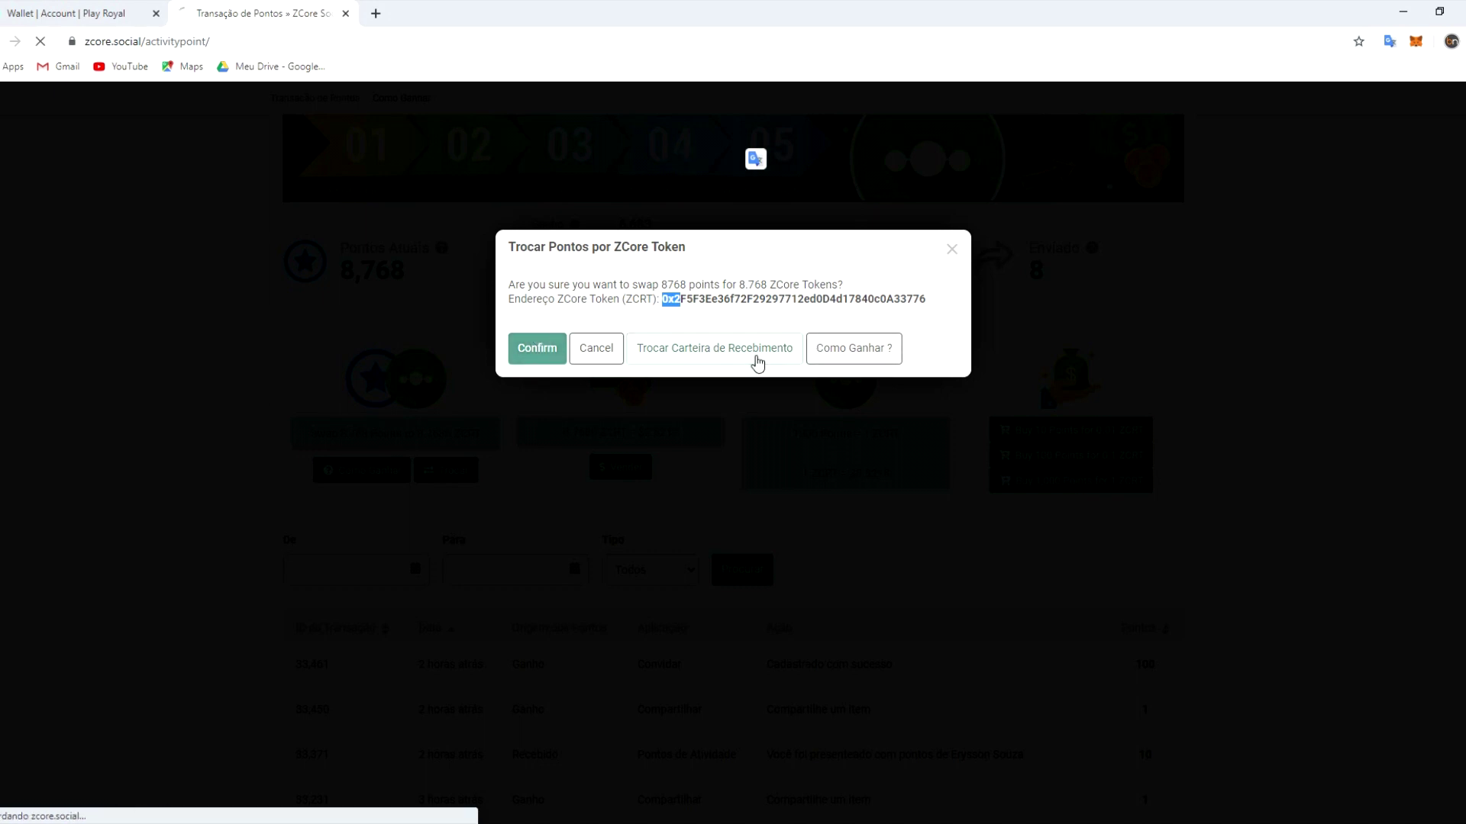
pyautogui.scroll(-2, 621, 523)
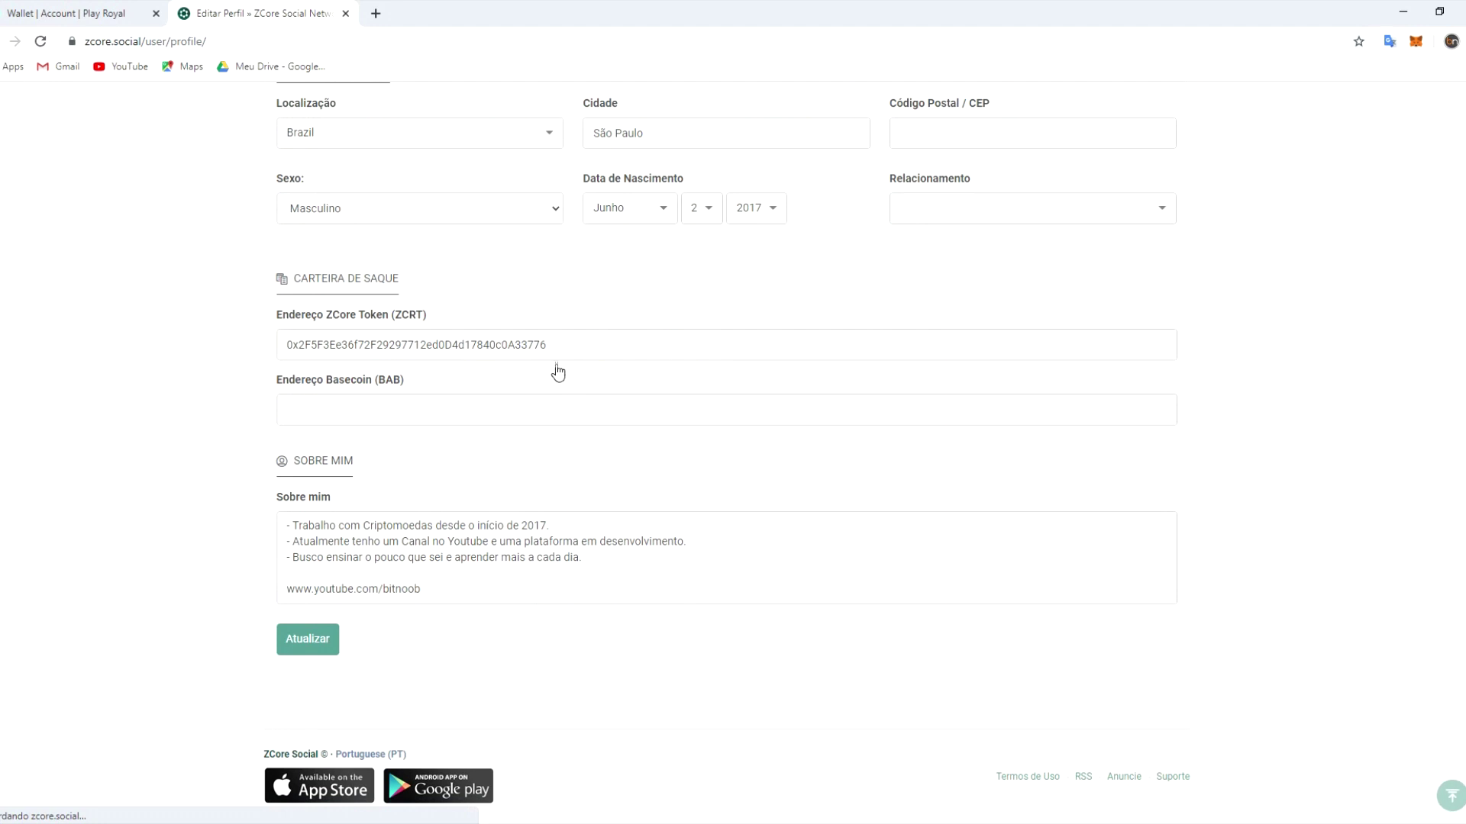
pyautogui.moveTo(547, 345); pyautogui.dragTo(262, 346)
pyautogui.press('BackSpace')
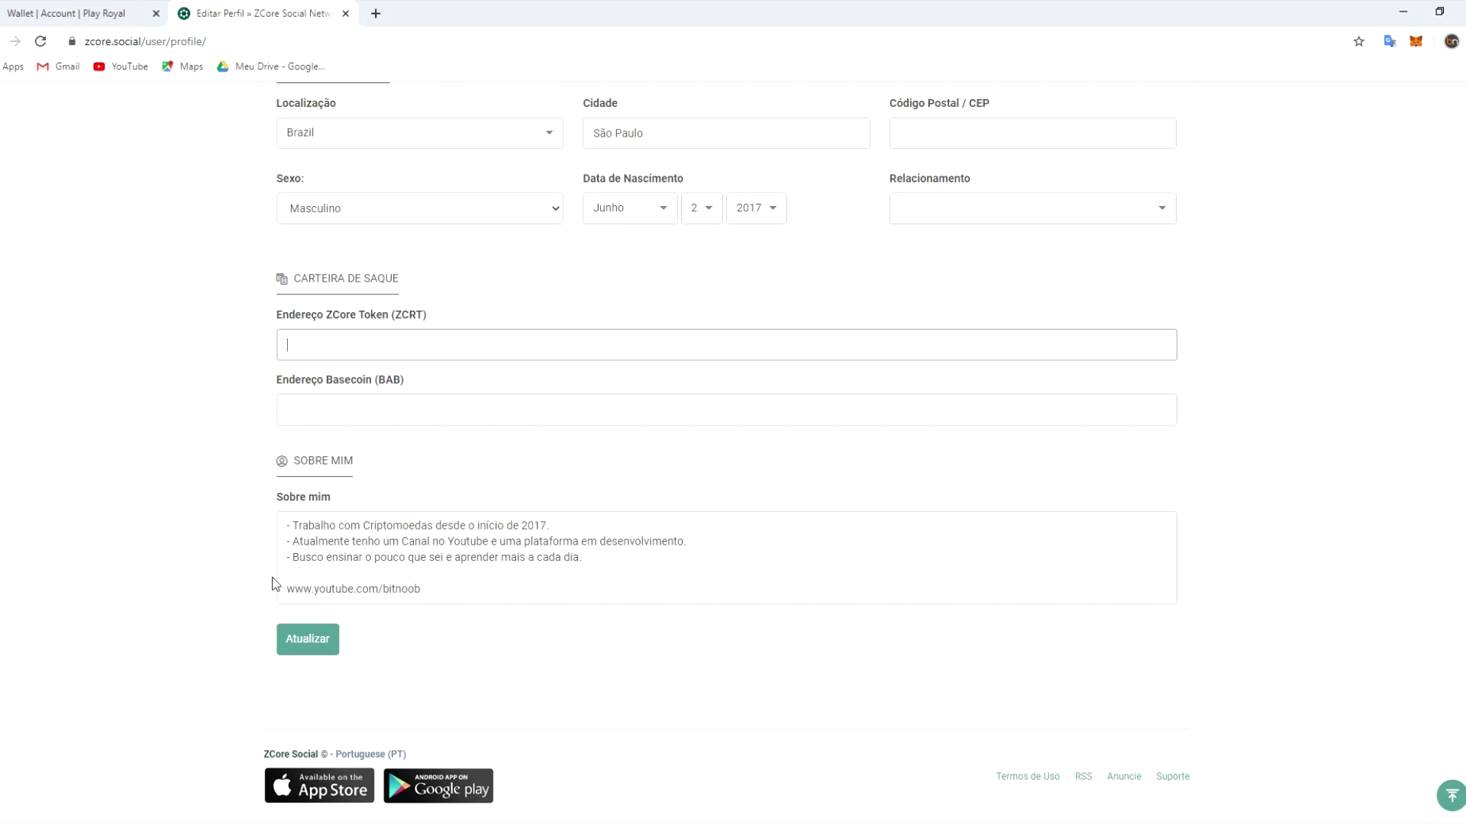
pyautogui.click(331, 339)
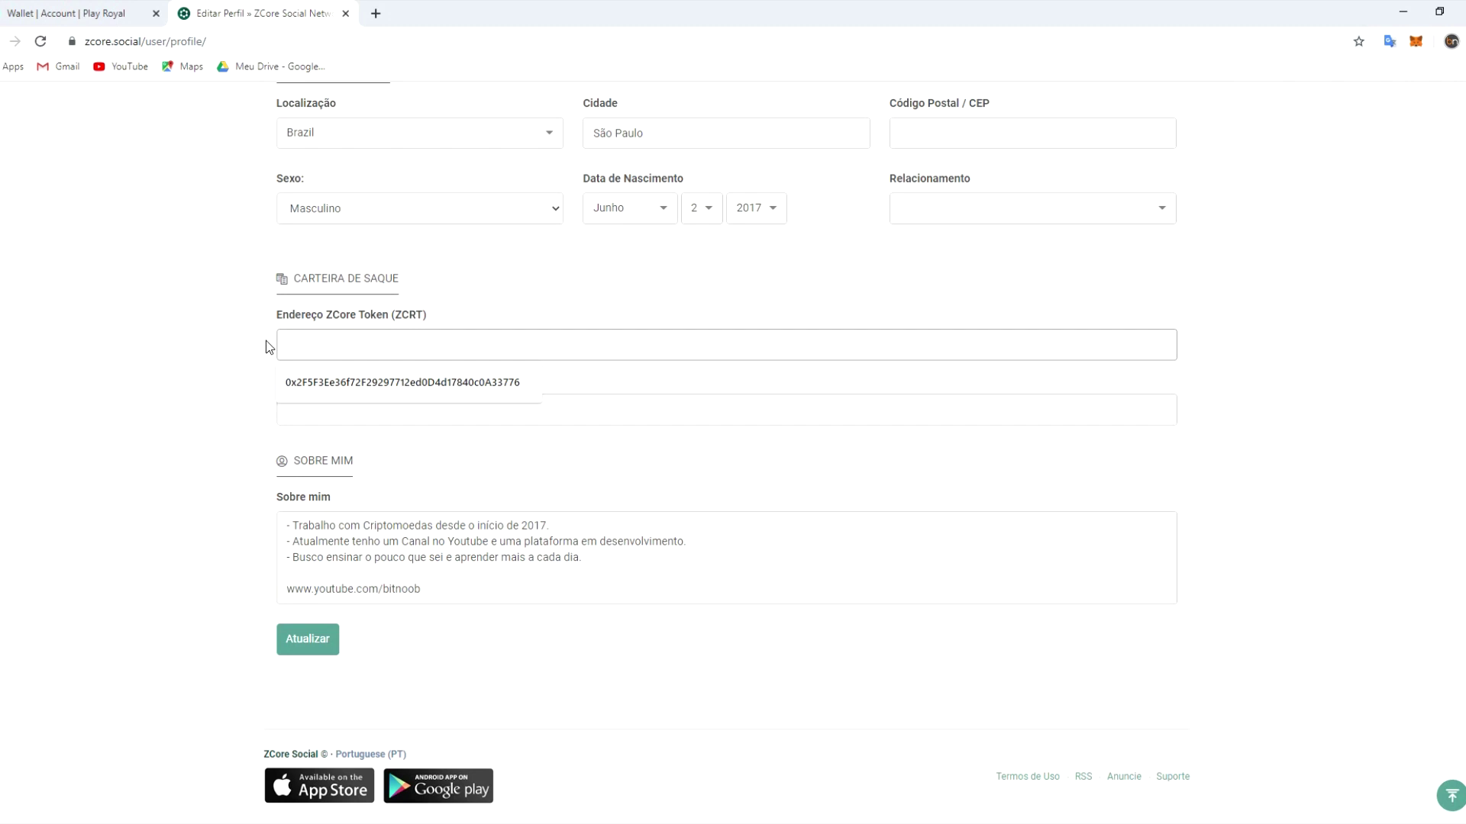
pyautogui.press('F5')
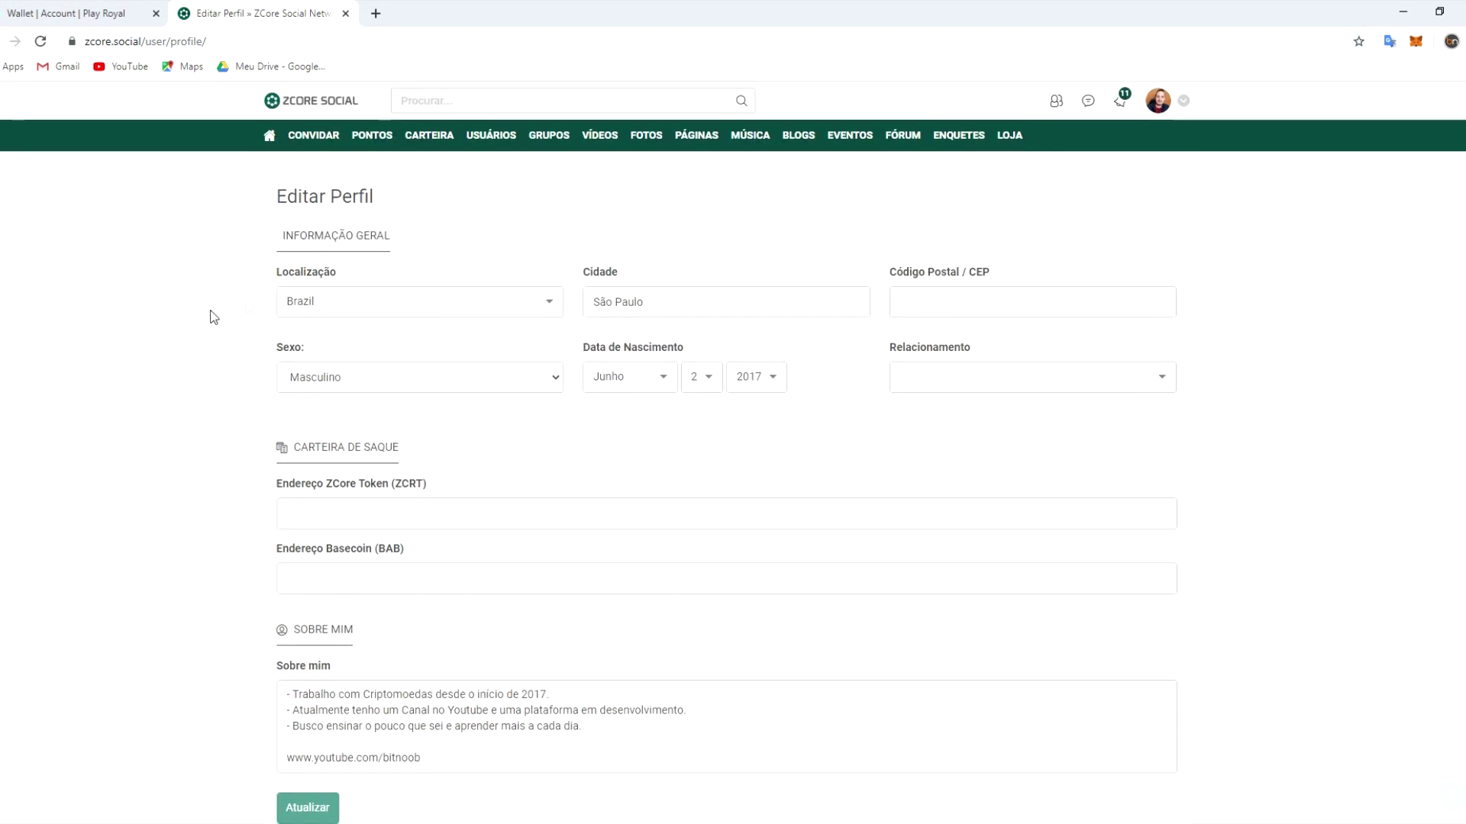
# Step: Swap the 8768 points for 8.768 ZCore Tokens from the points page and confirm the exchange
pyautogui.click(372, 135)
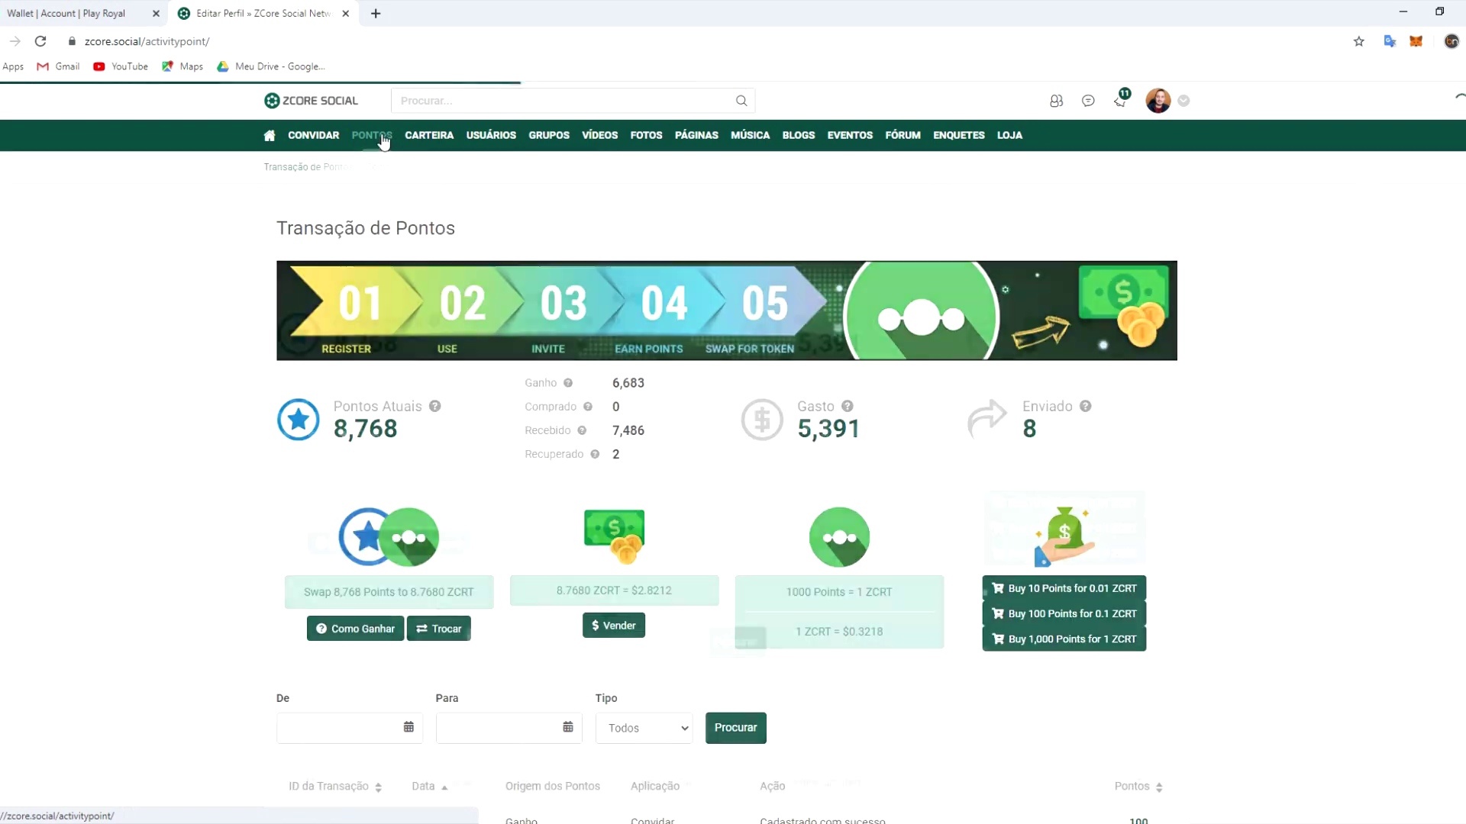
pyautogui.click(435, 628)
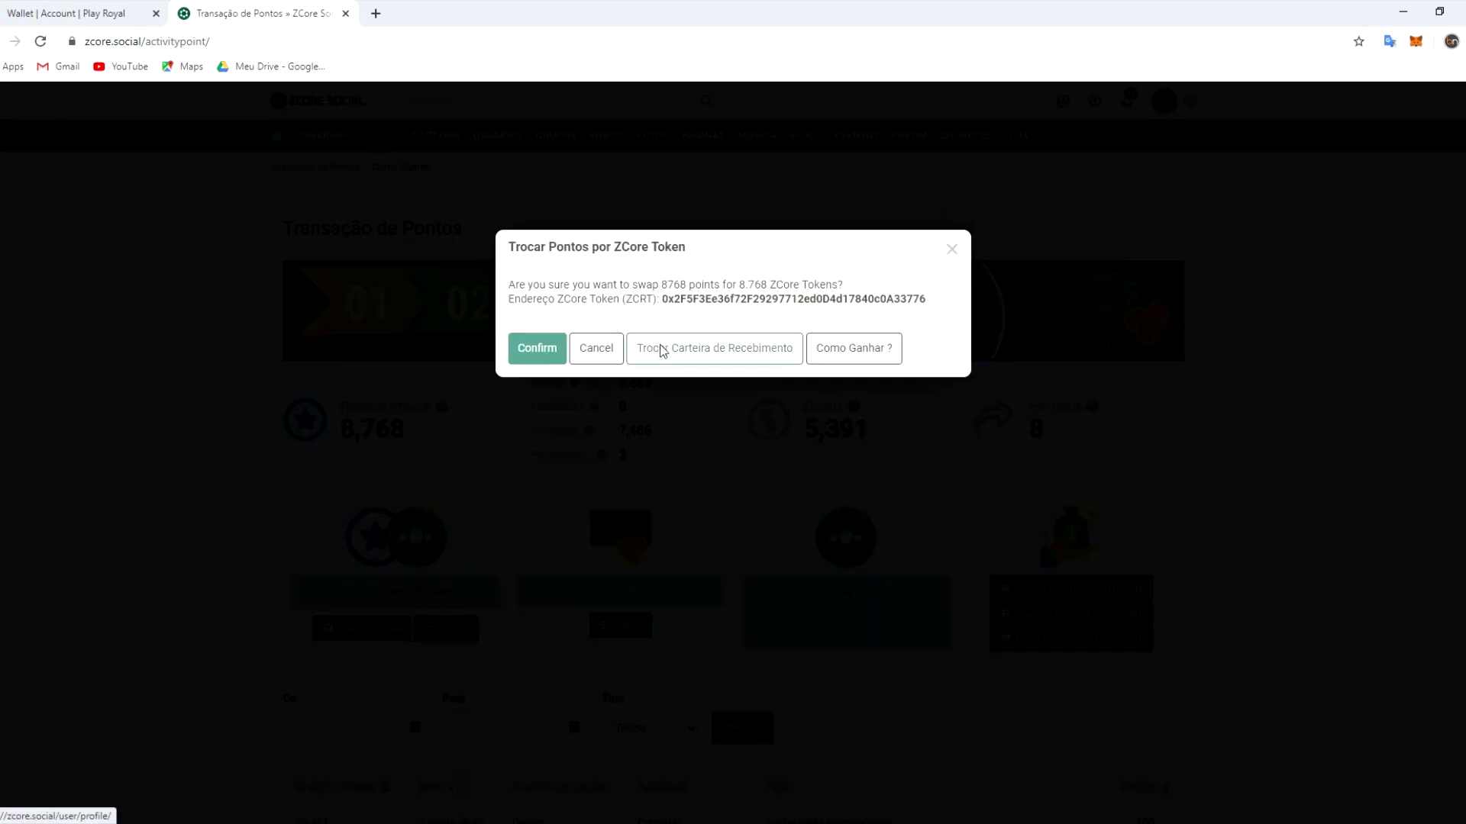
pyautogui.click(537, 348)
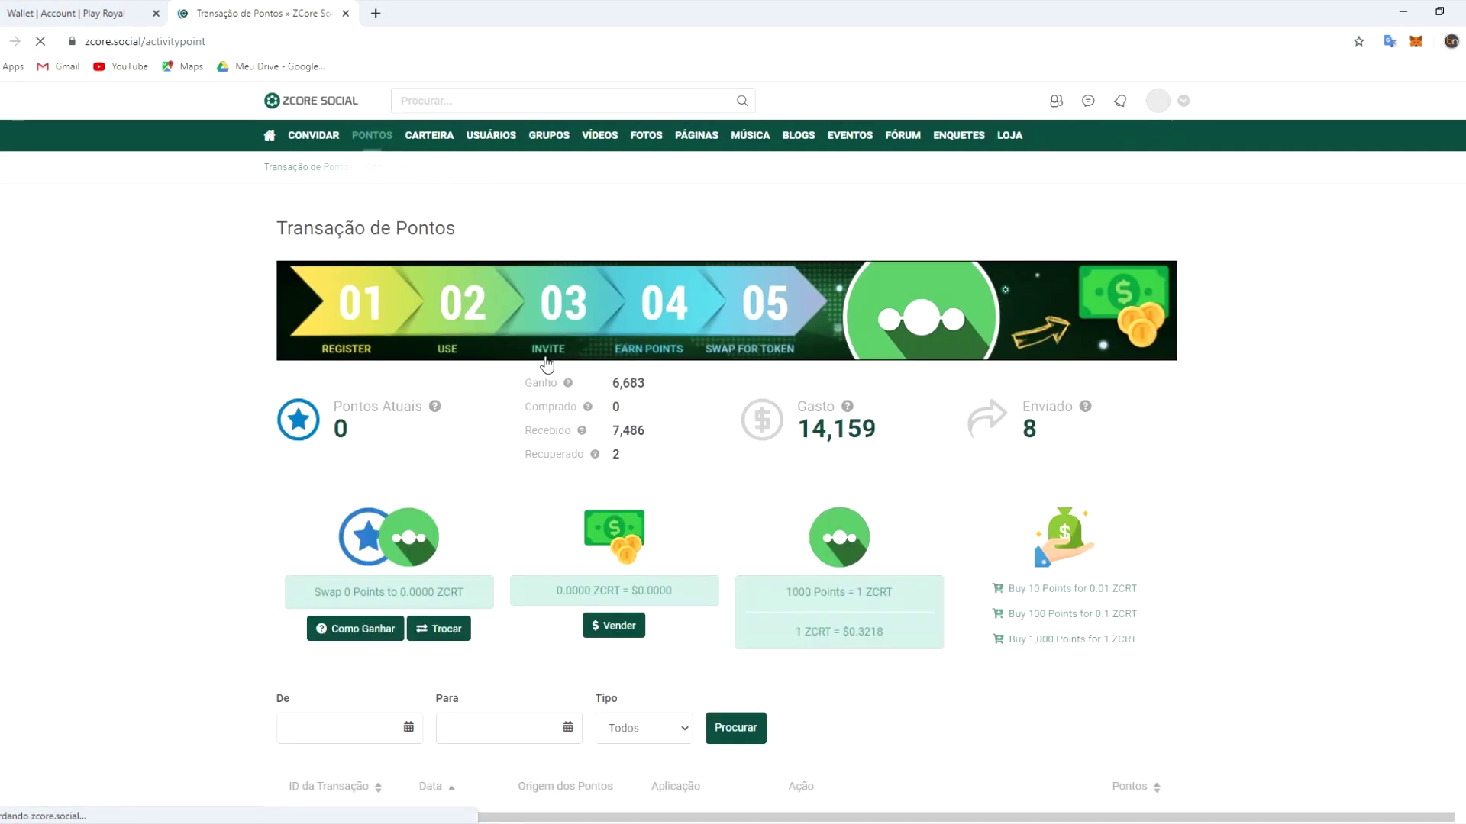
# Step: Find the ZCore Token swap in the points history, open its TXID on Etherscan and check the transaction status
pyautogui.scroll(-4, 214, 378)
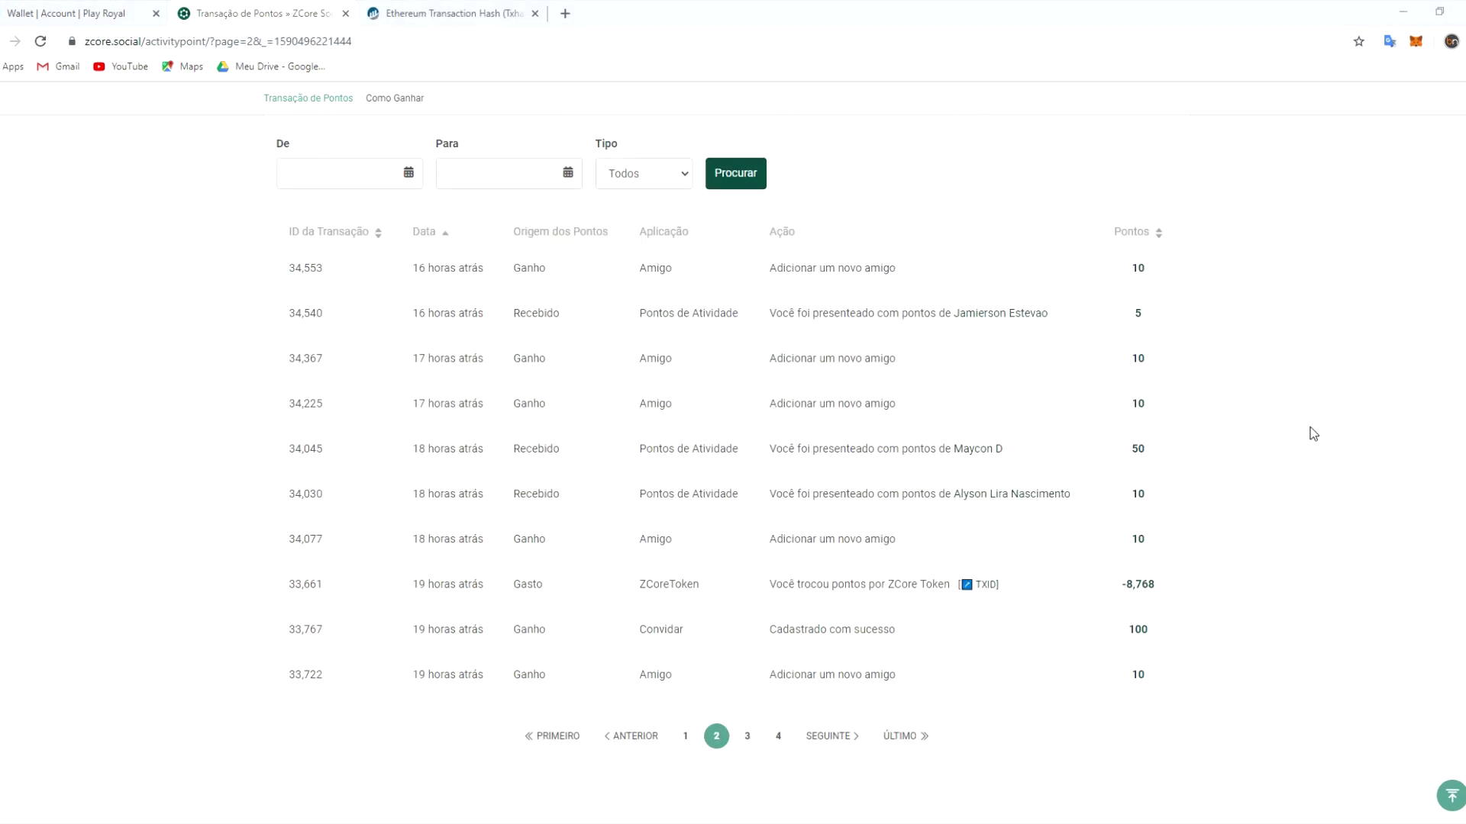
pyautogui.click(991, 593)
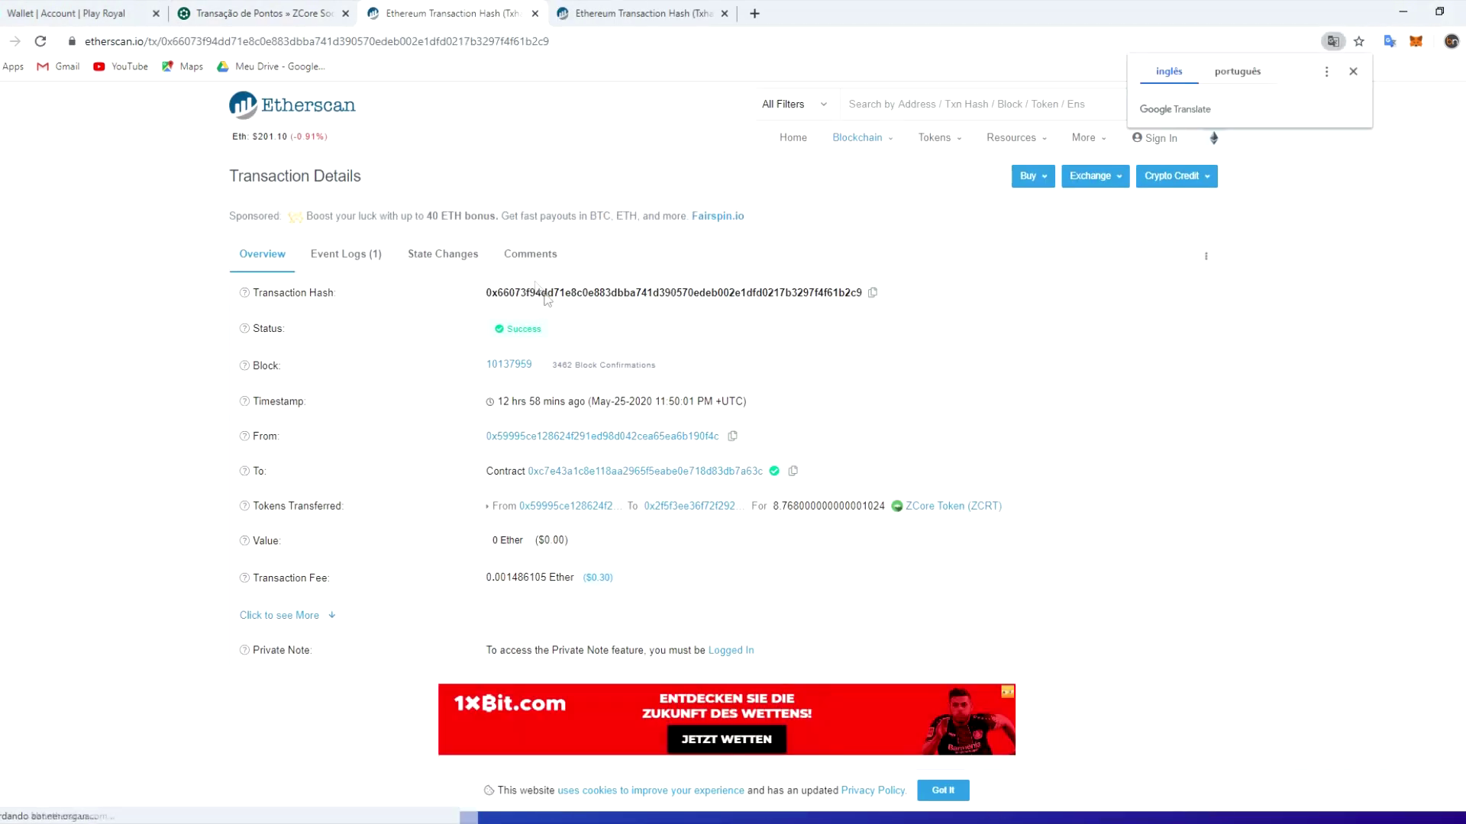
pyautogui.click(568, 340)
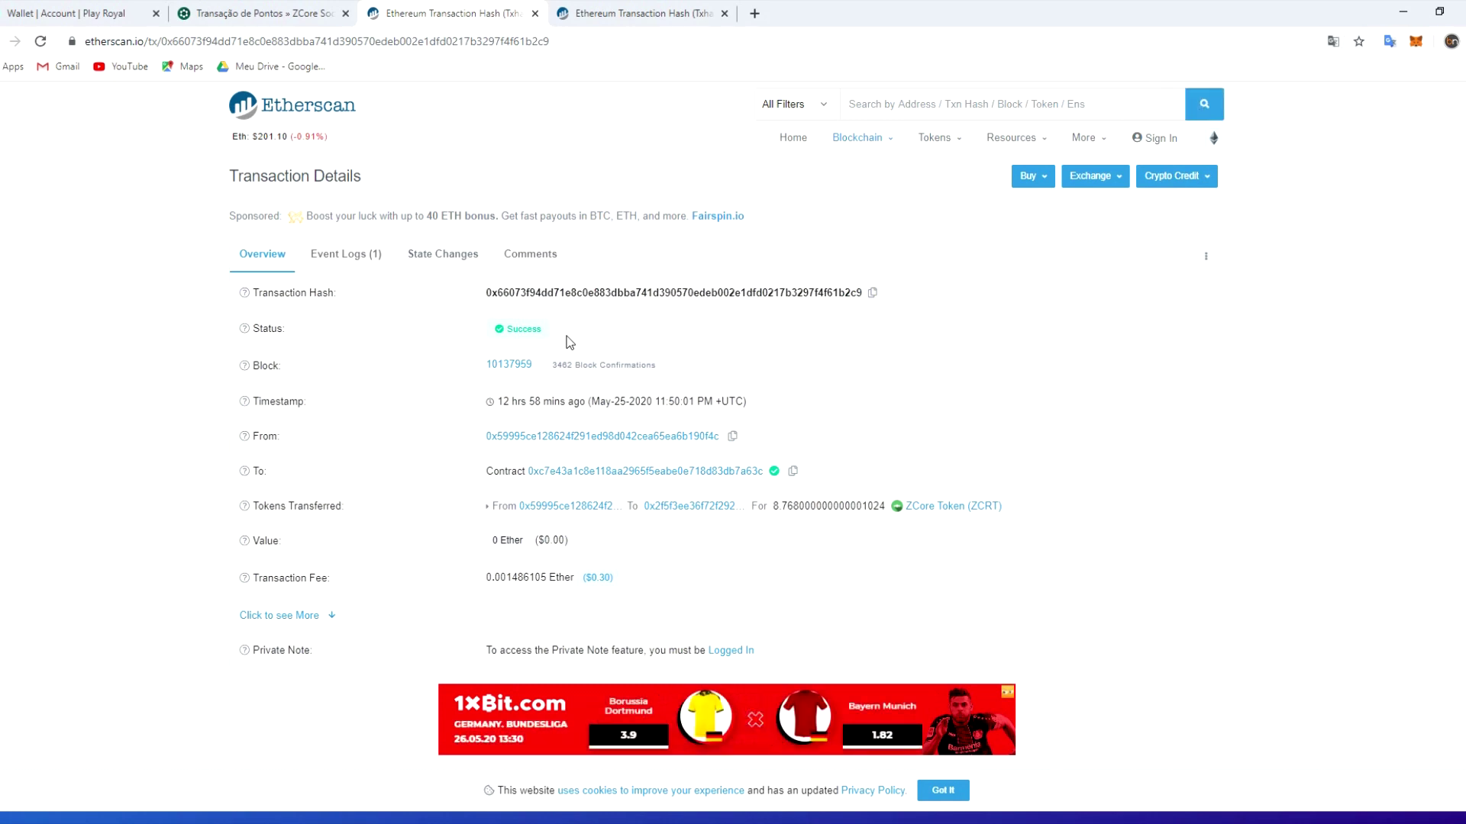
pyautogui.moveTo(546, 330); pyautogui.dragTo(483, 332)
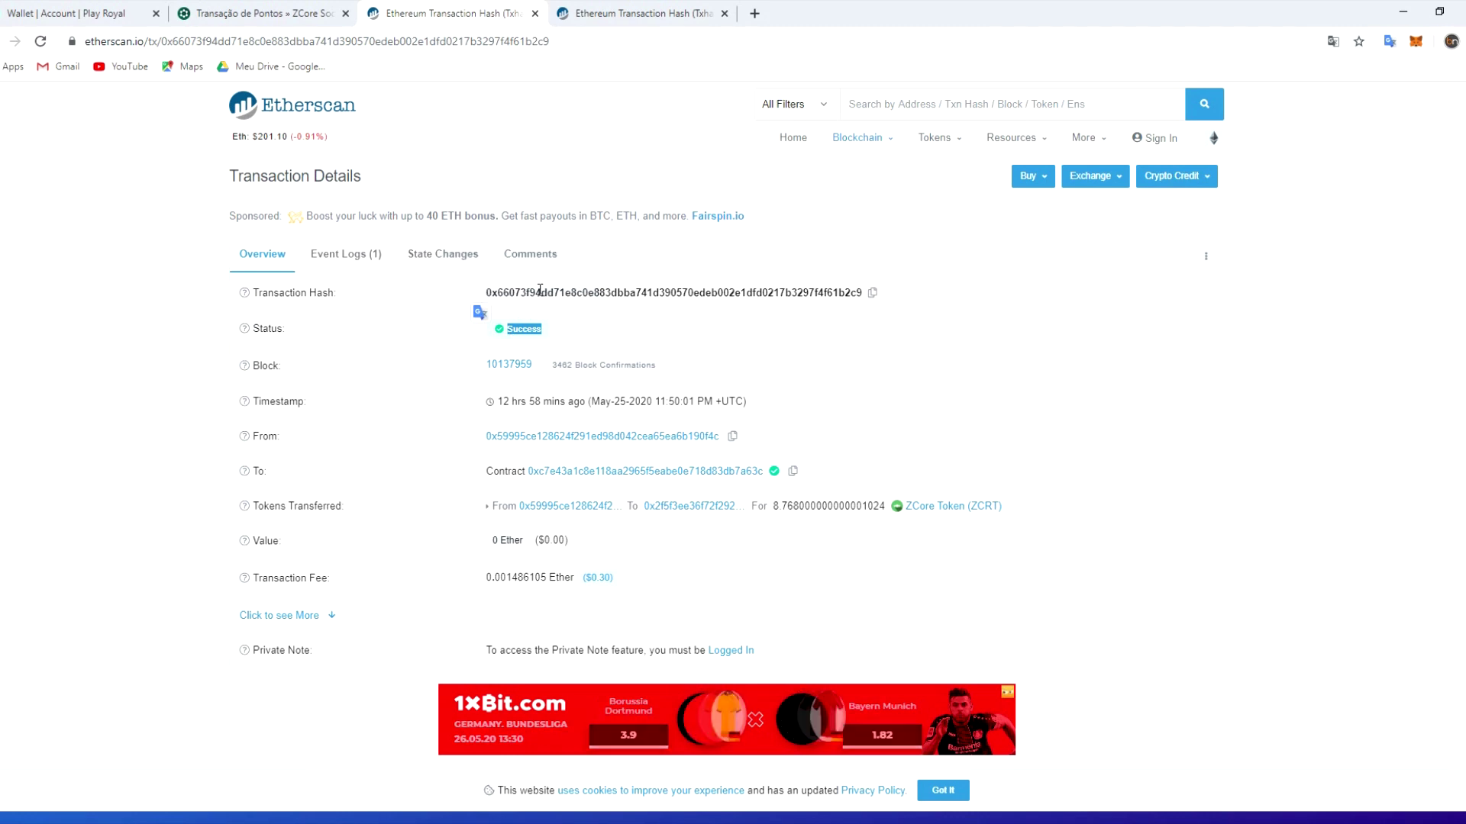
# Step: Close the Etherscan pages and check the ZCRT balance and recent deposit history in the Play Royal wallet
pyautogui.click(534, 13)
pyautogui.click(536, 13)
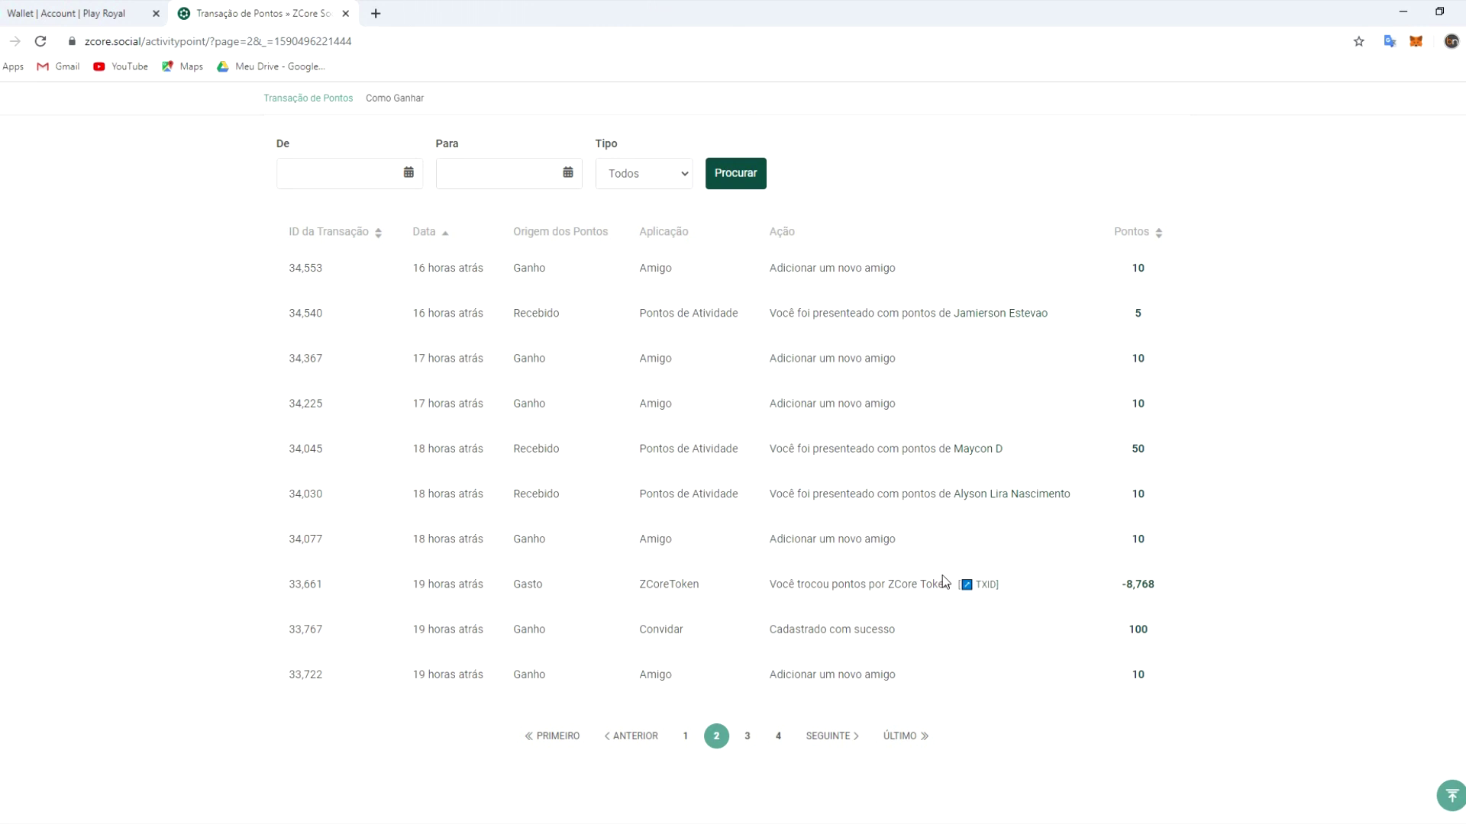
pyautogui.click(61, 9)
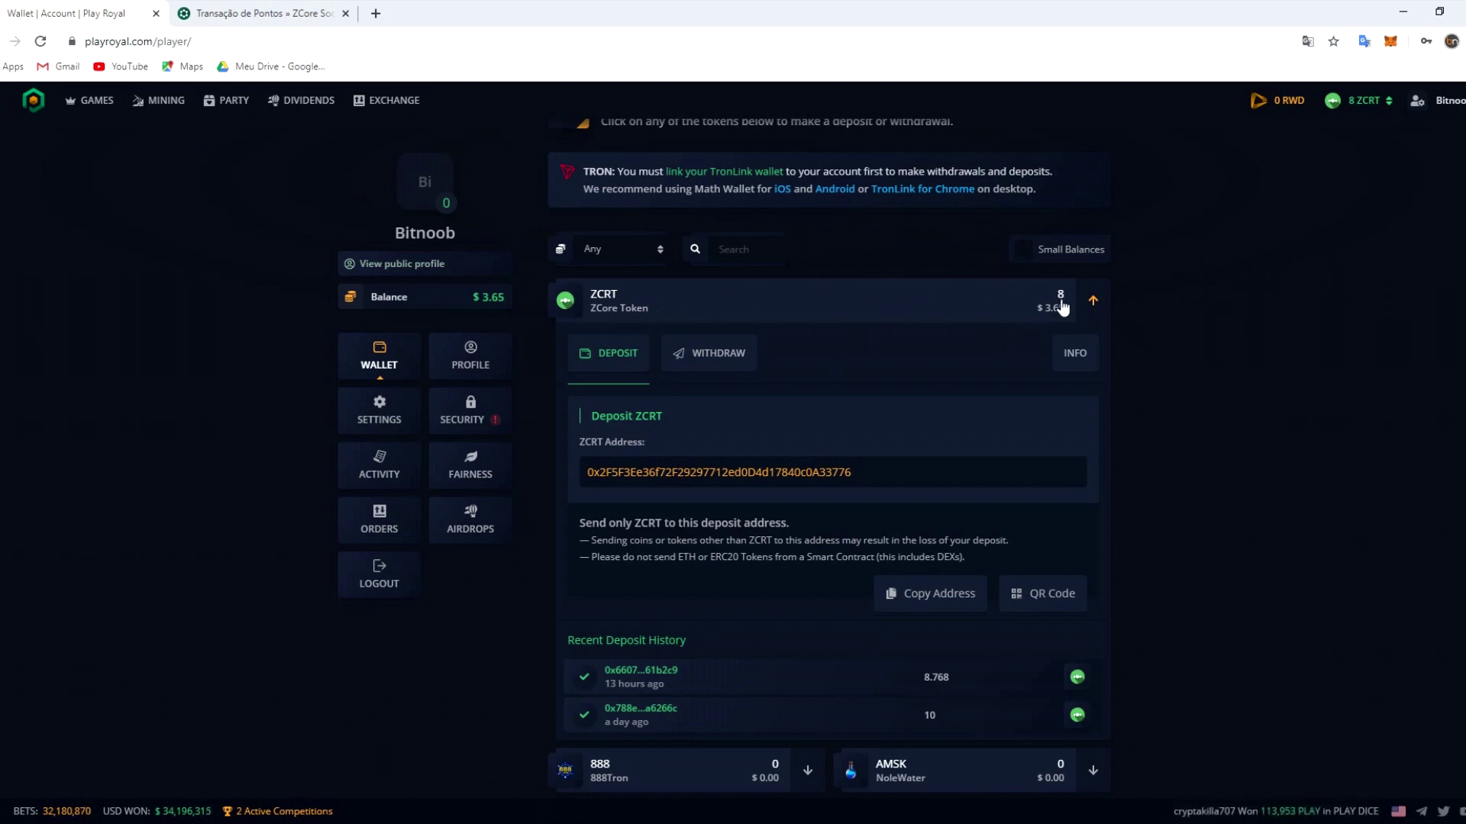
pyautogui.moveTo(931, 694)
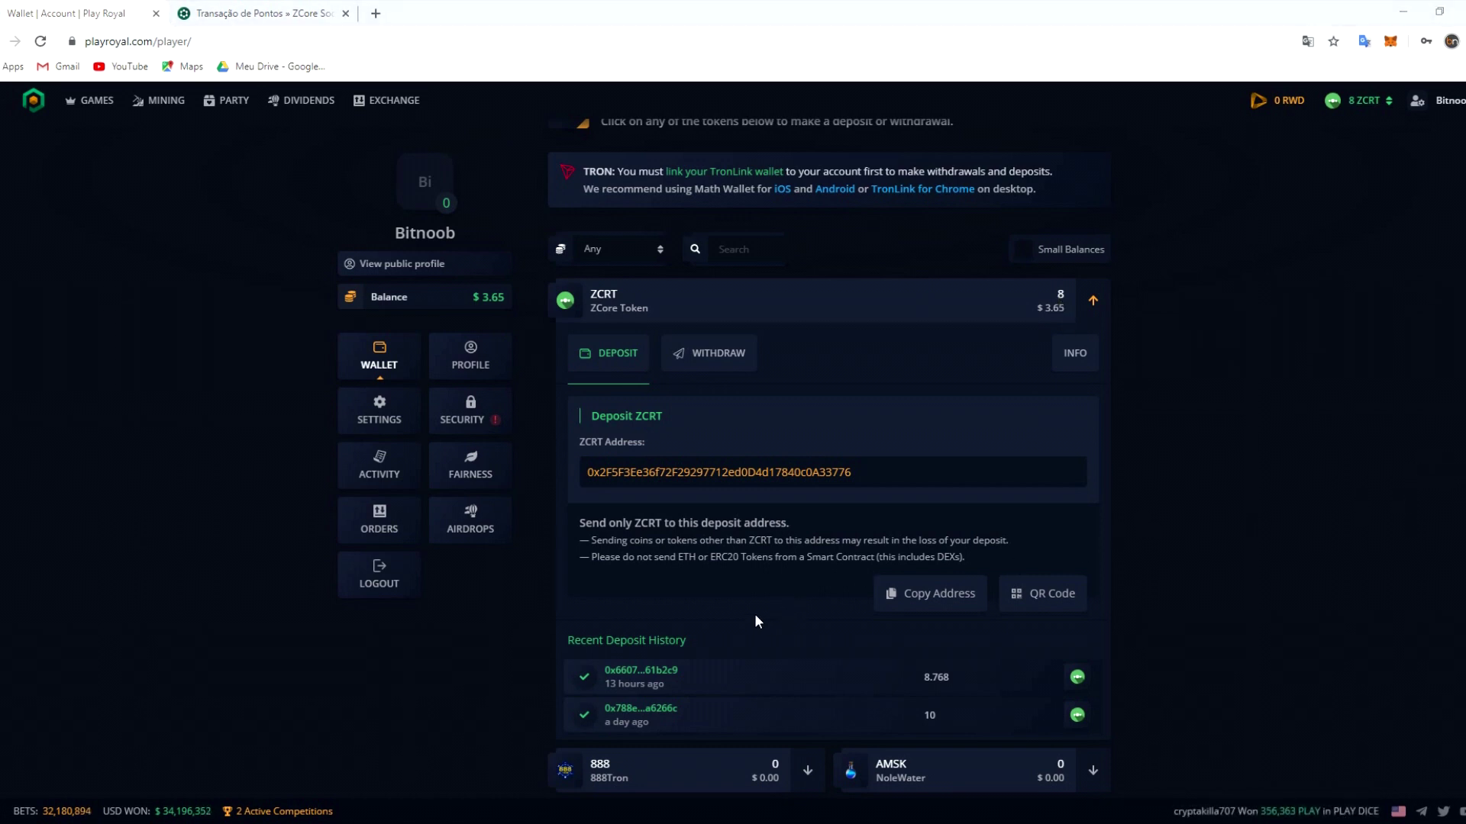
# Step: Open the ZCRT Trading Competition from Play Royal's active competitions and review its full prize list
pyautogui.moveTo(301, 813)
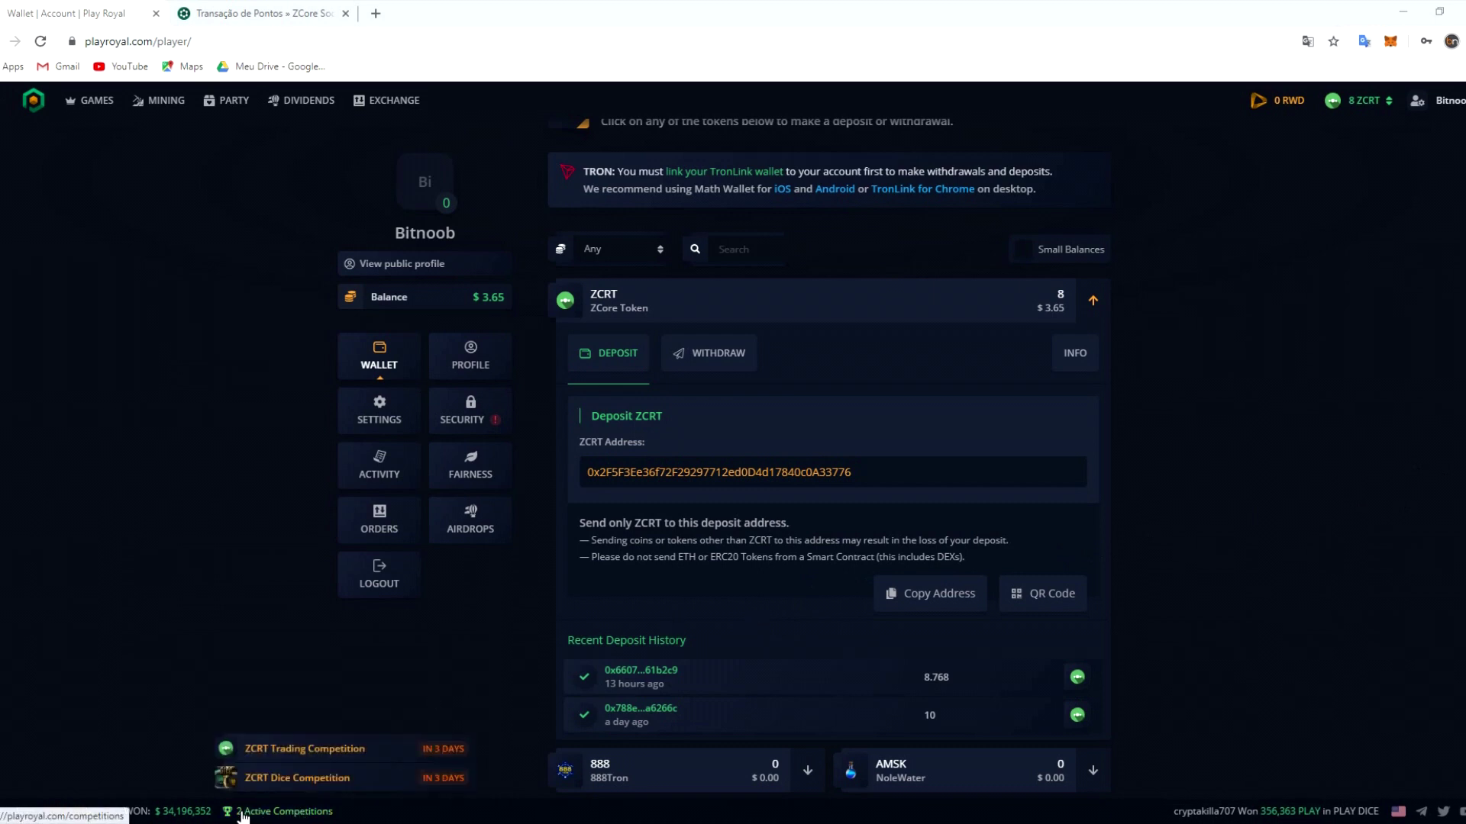
pyautogui.click(283, 757)
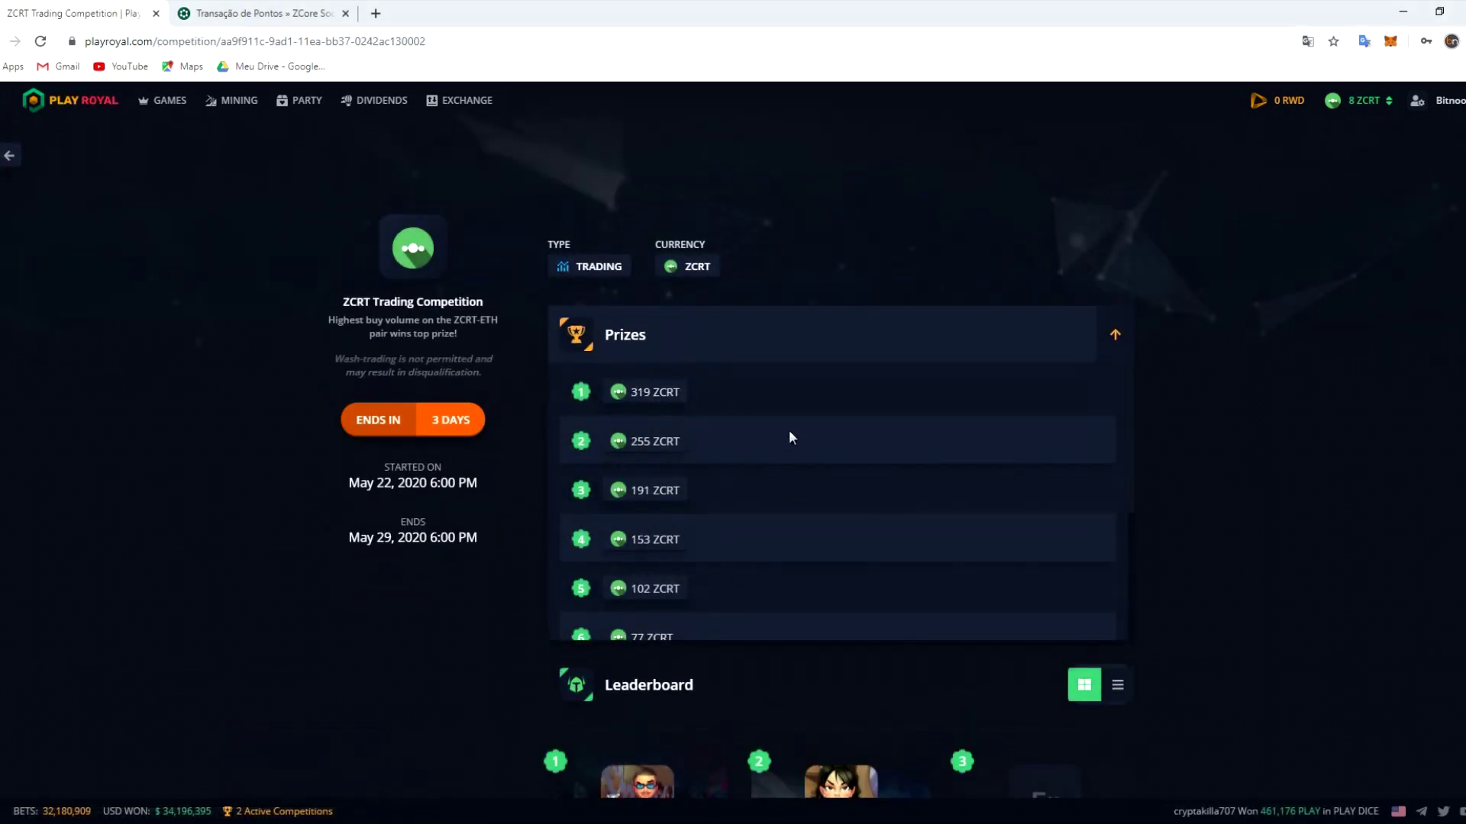
pyautogui.scroll(-3, 754, 424)
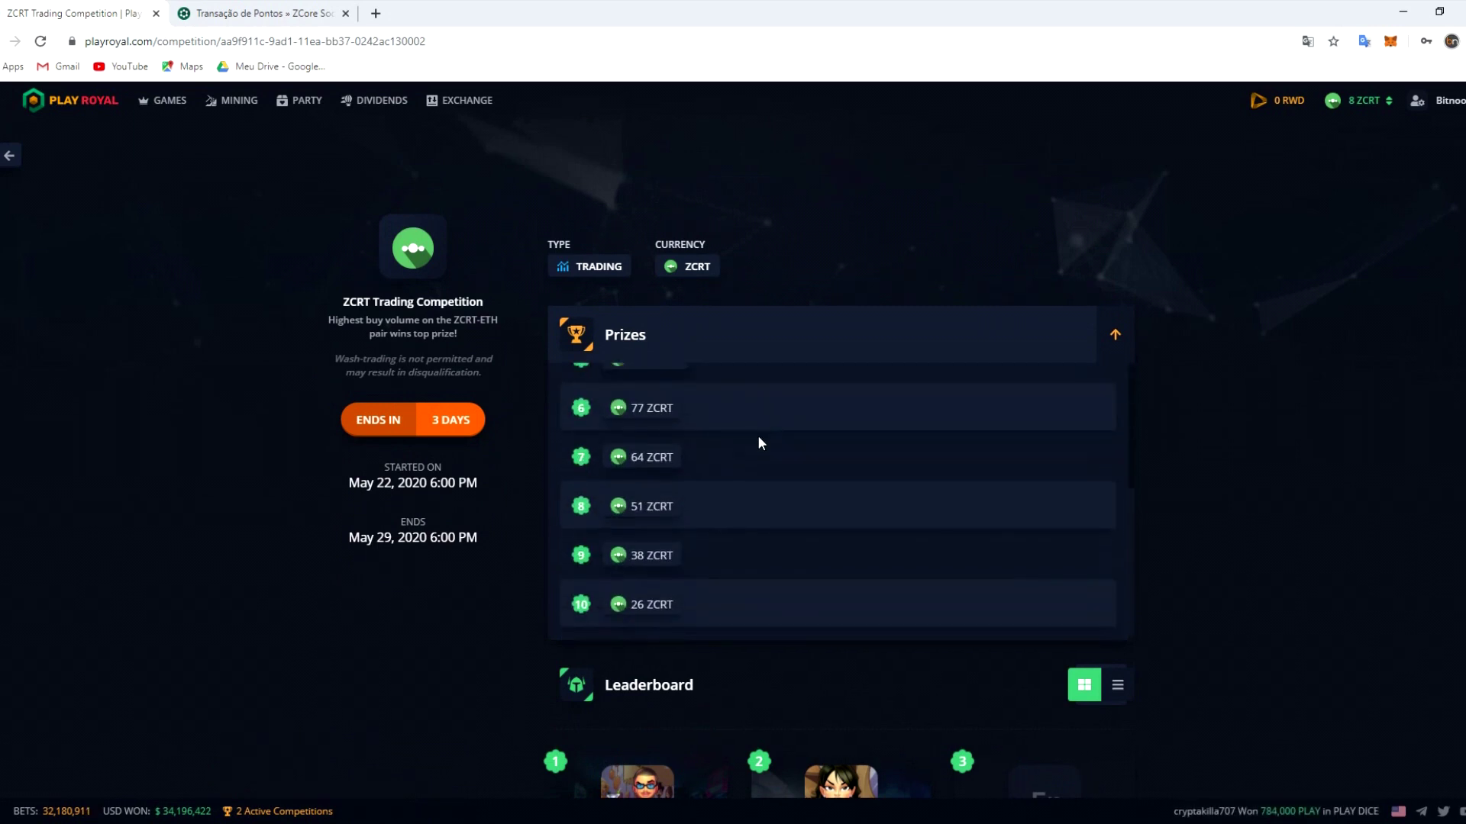
pyautogui.scroll(3, 821, 571)
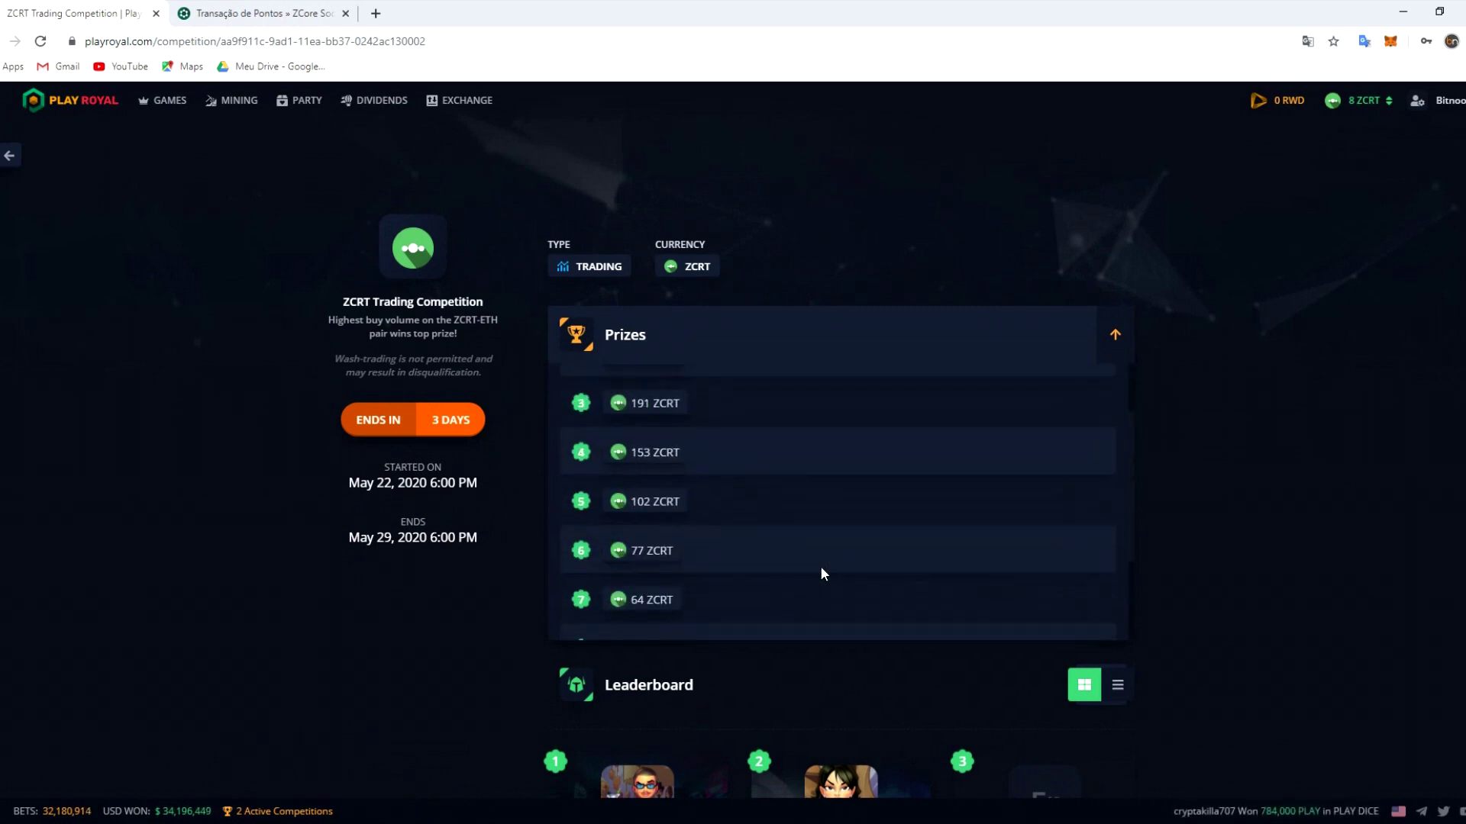
pyautogui.scroll(-1, 773, 528)
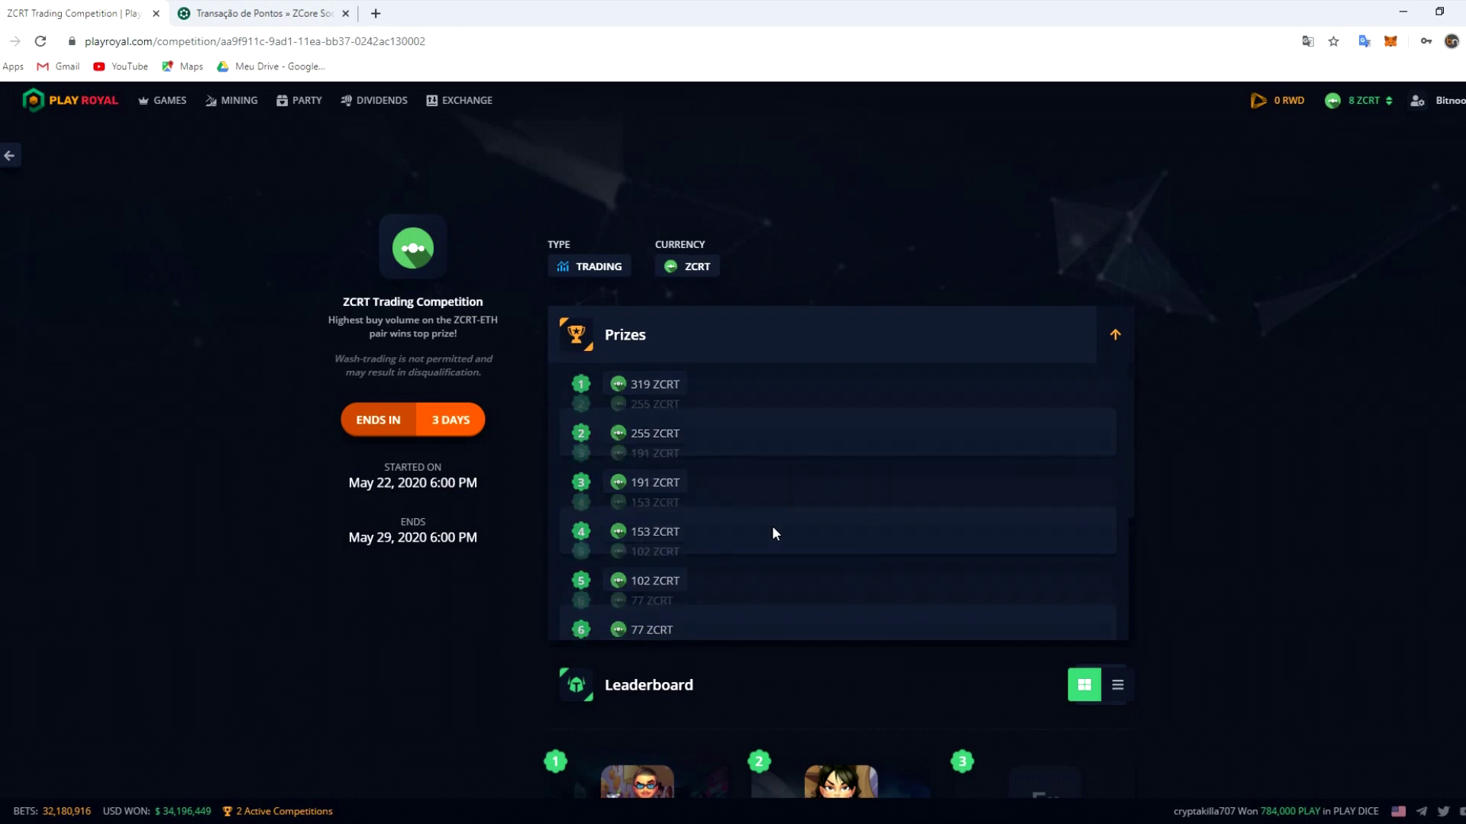
pyautogui.scroll(-2, 771, 535)
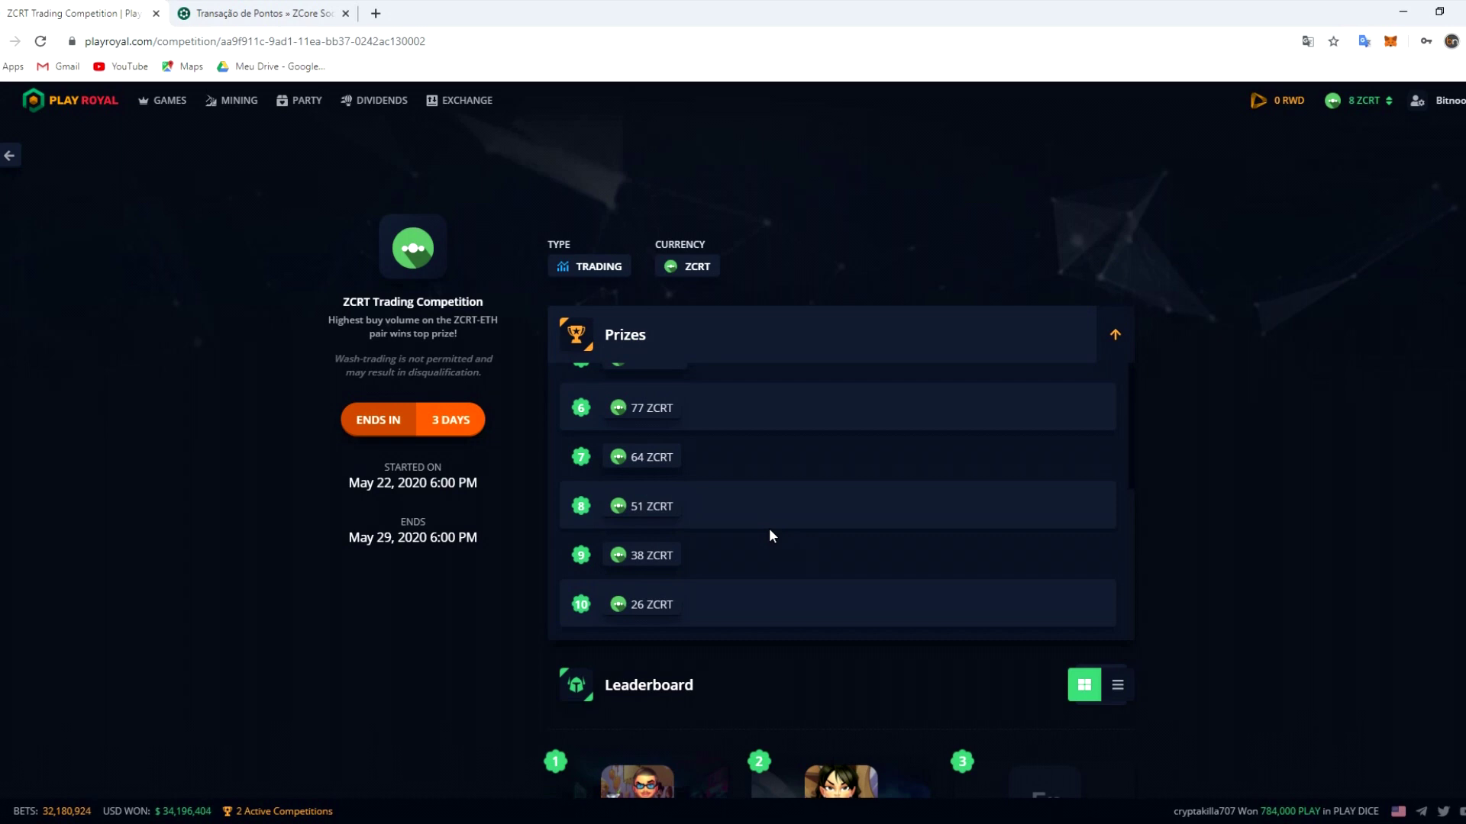
pyautogui.scroll(-1, 756, 555)
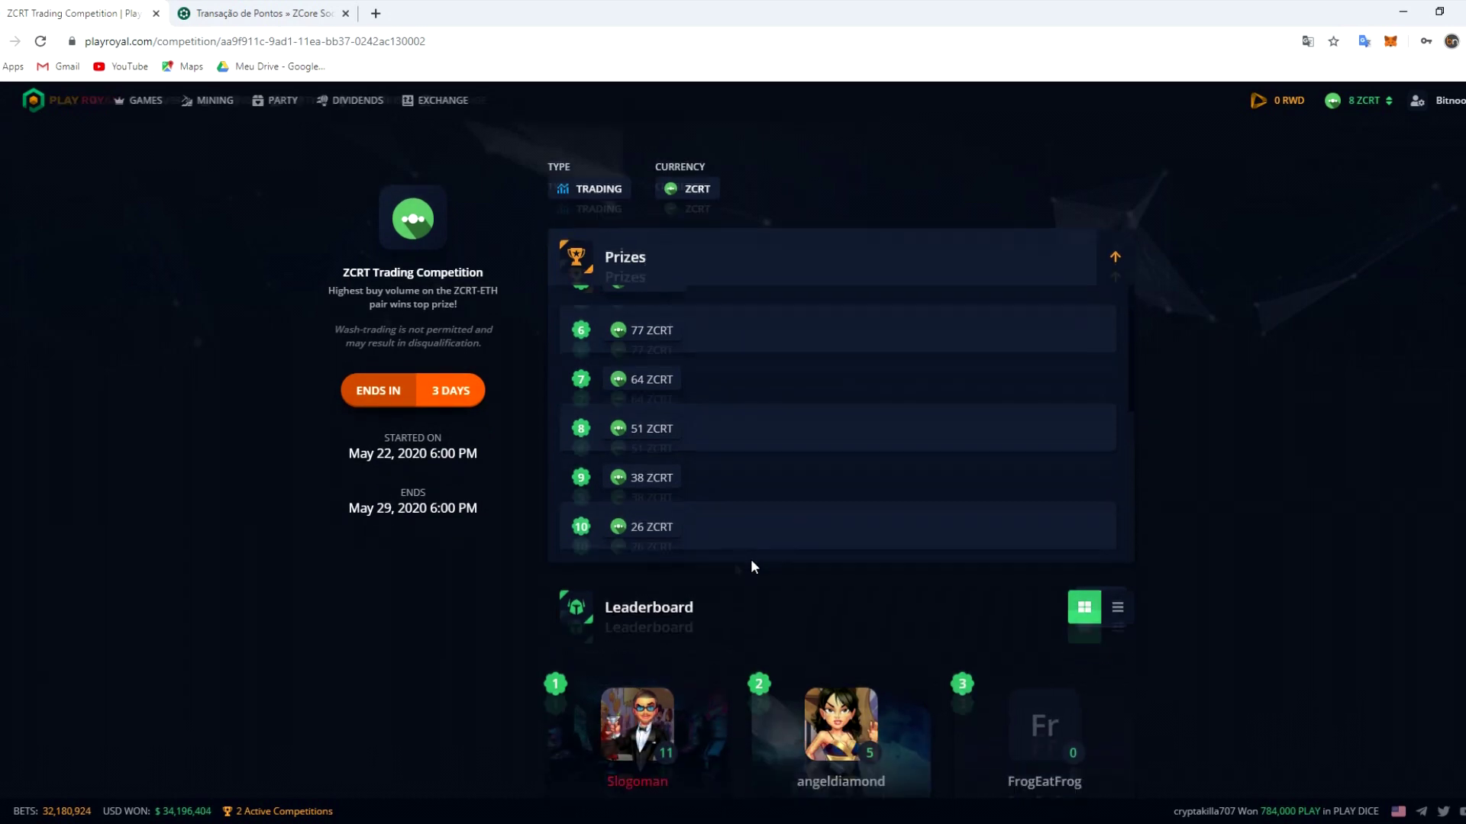
pyautogui.scroll(3, 667, 519)
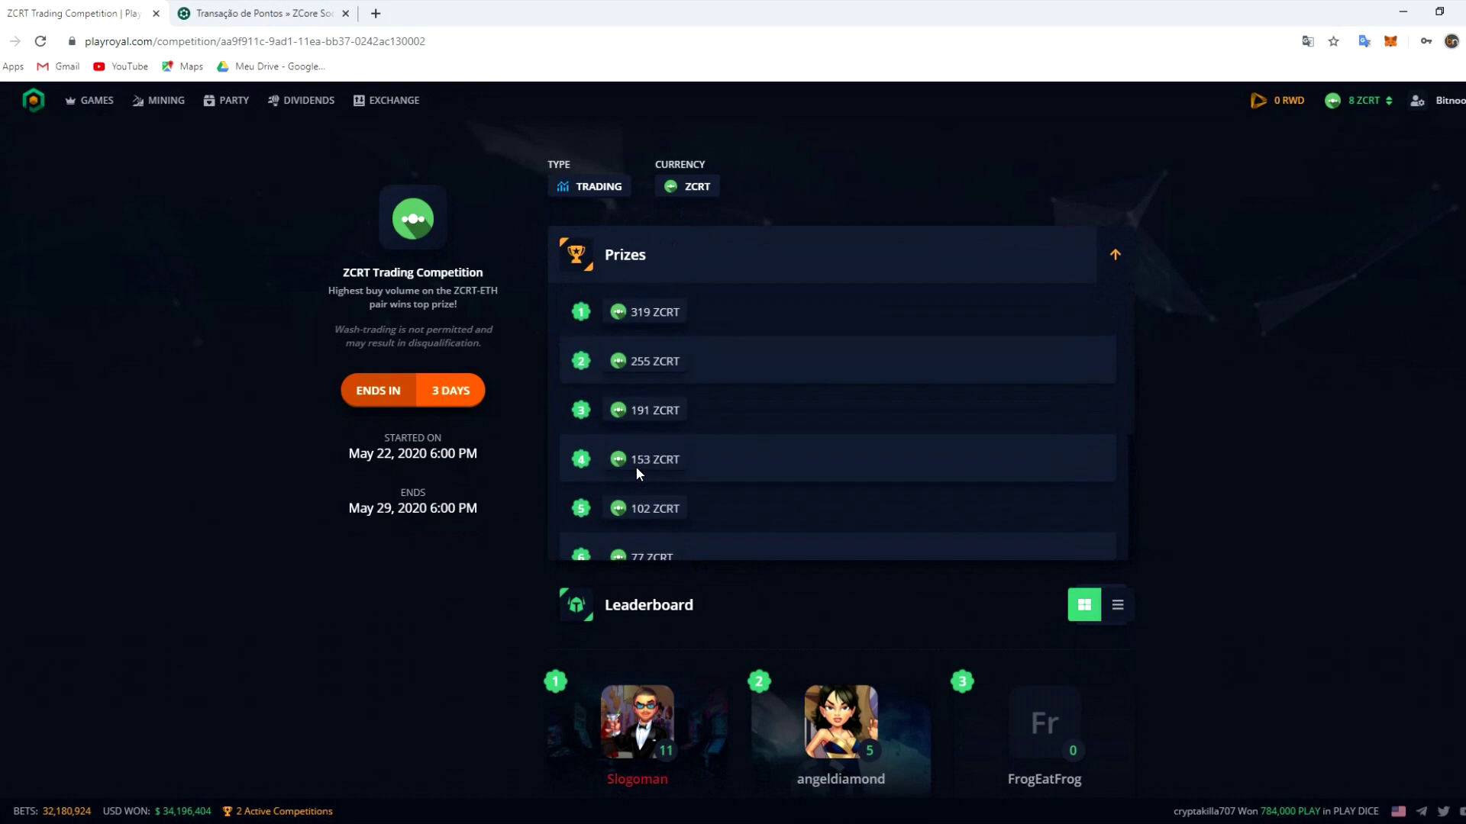
pyautogui.scroll(1, 635, 466)
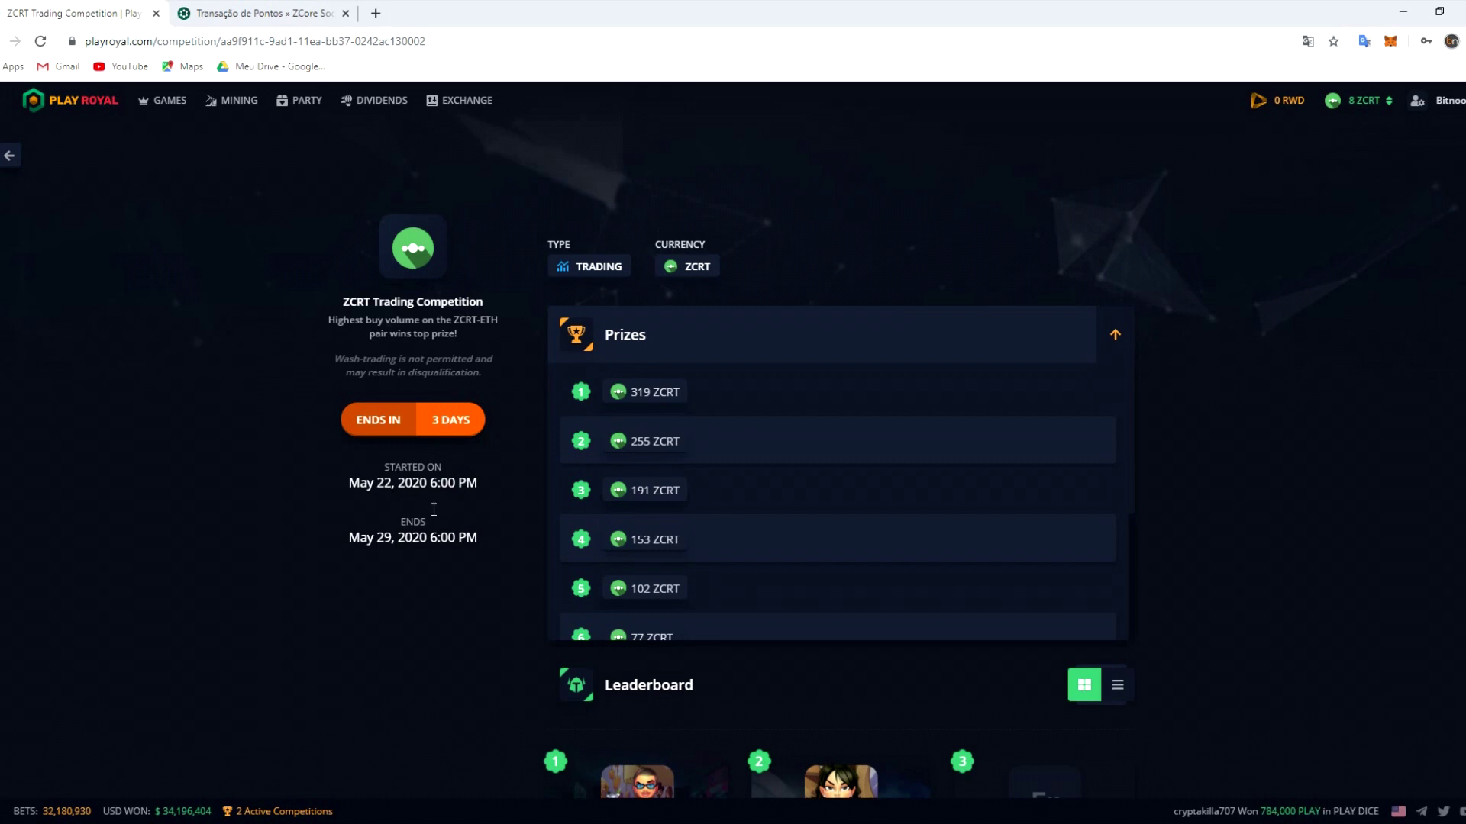
# Step: Check the trading competition's end date and go over the prizes for each rank again
pyautogui.moveTo(345, 537); pyautogui.dragTo(476, 547)
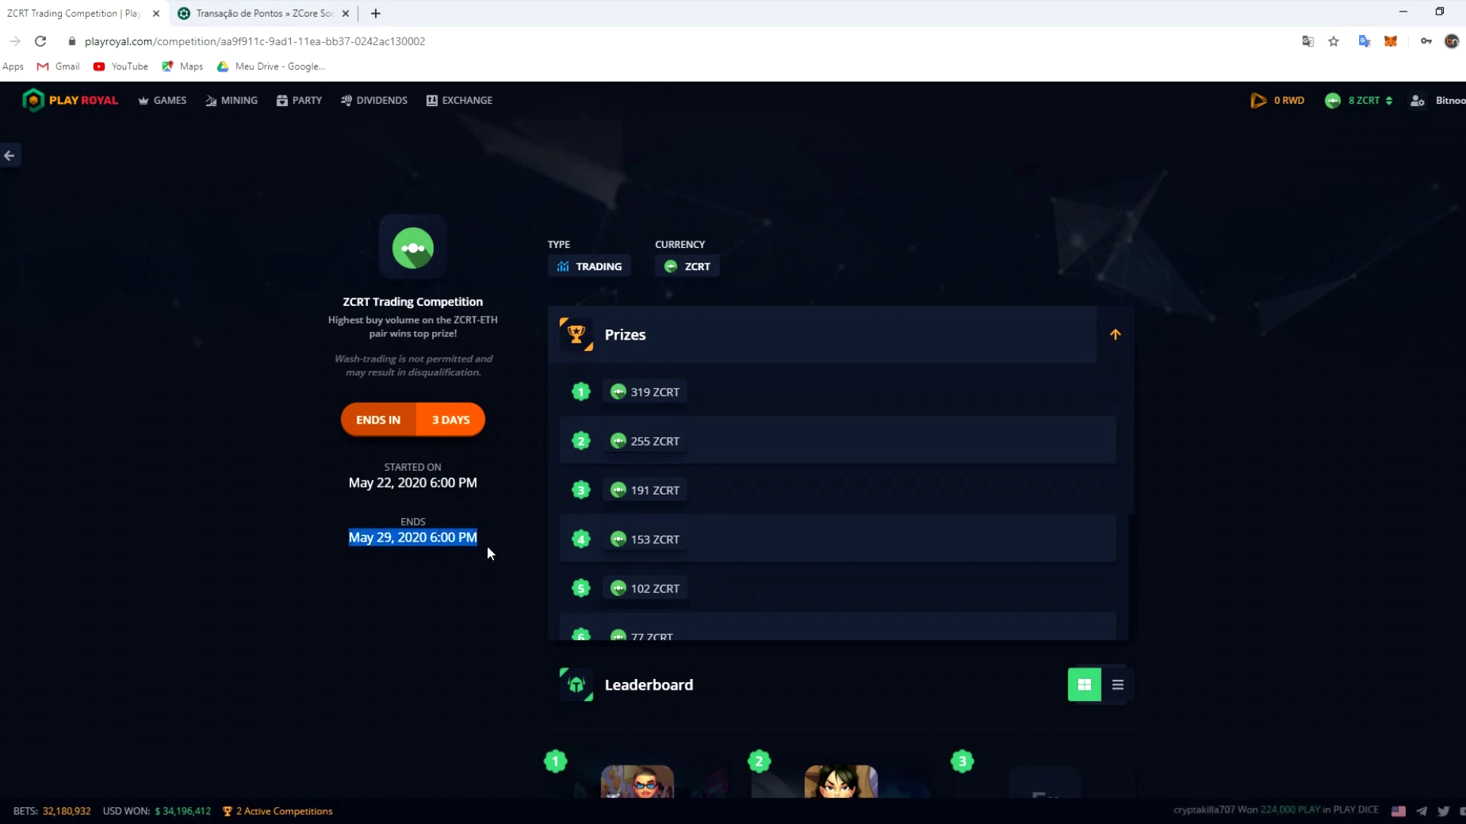
pyautogui.click(679, 404)
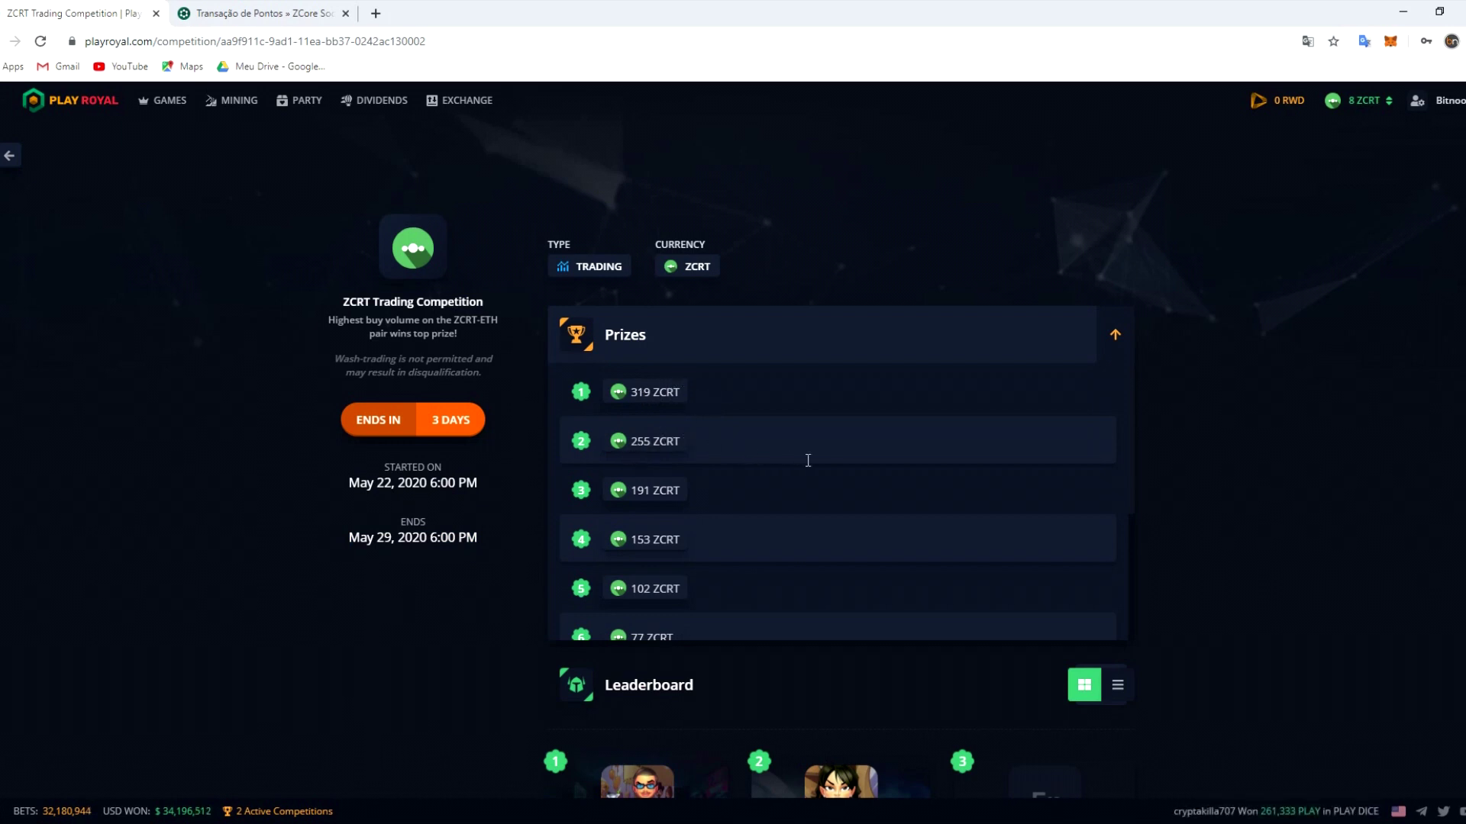
pyautogui.scroll(-3, 707, 469)
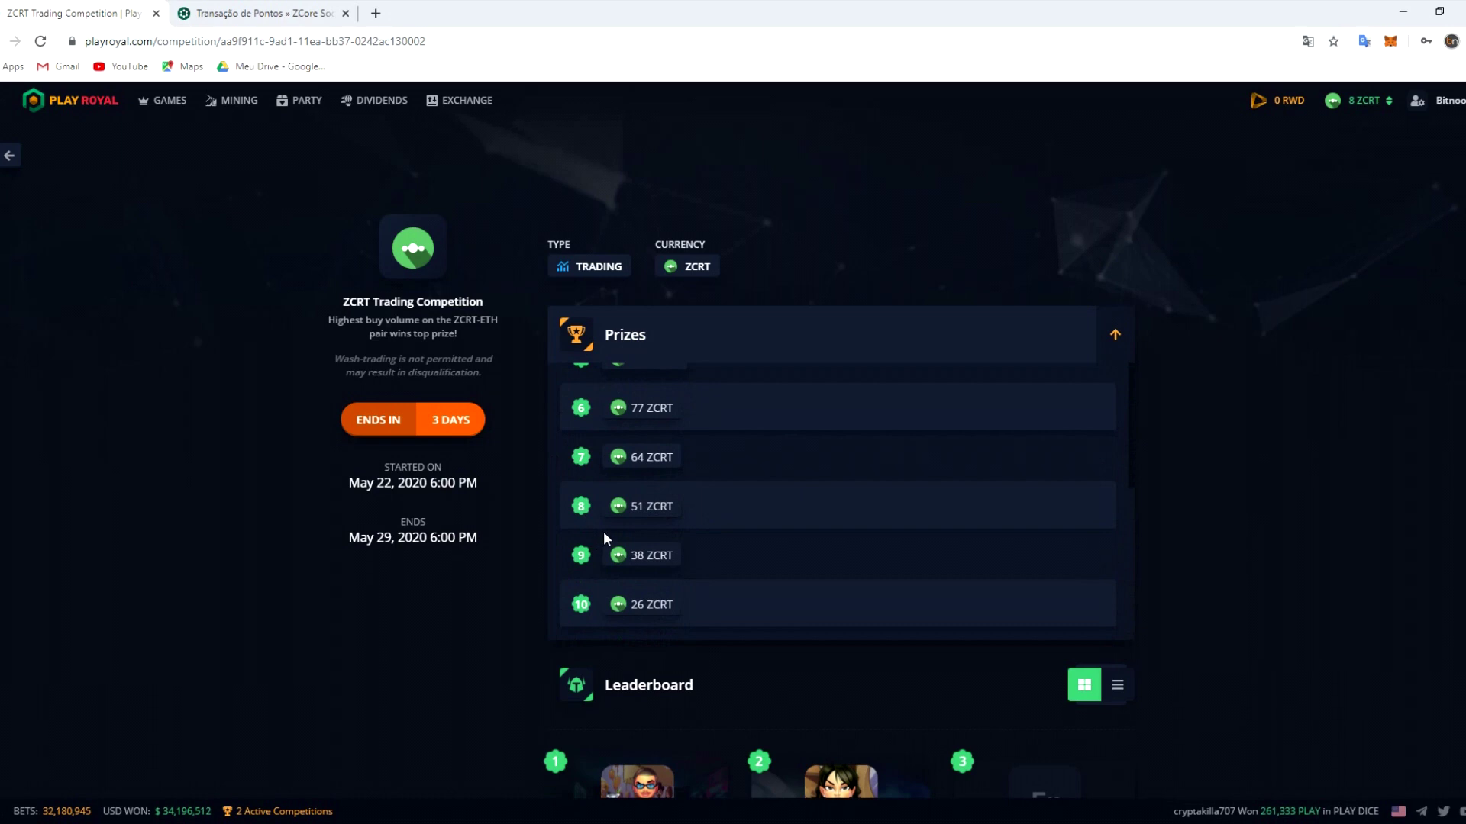
pyautogui.scroll(3, 603, 534)
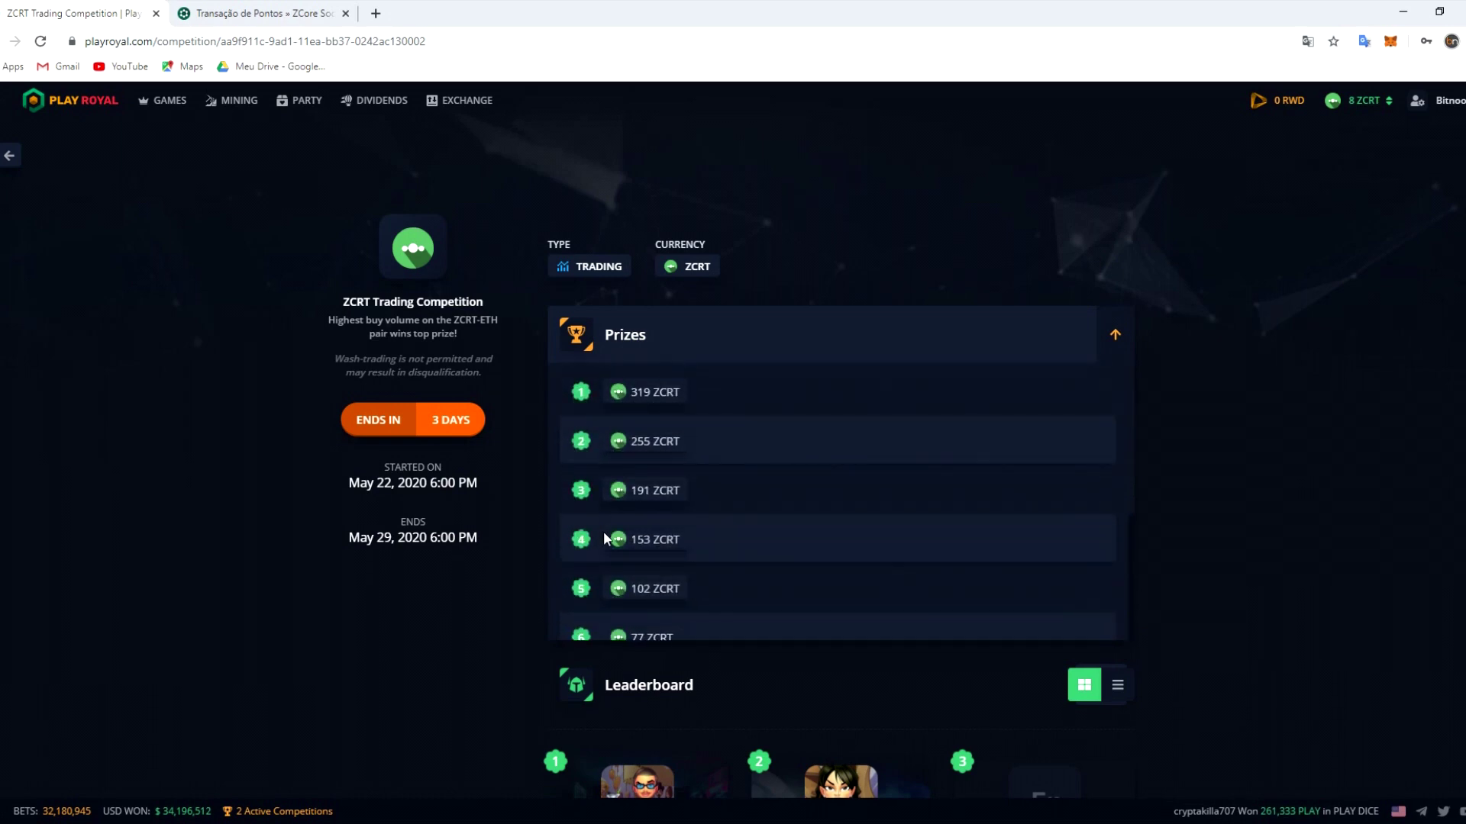
# Step: Examine the competition leaderboard, comparing the amount traded and the prize for ranks 1 to 10
pyautogui.scroll(-2, 1264, 598)
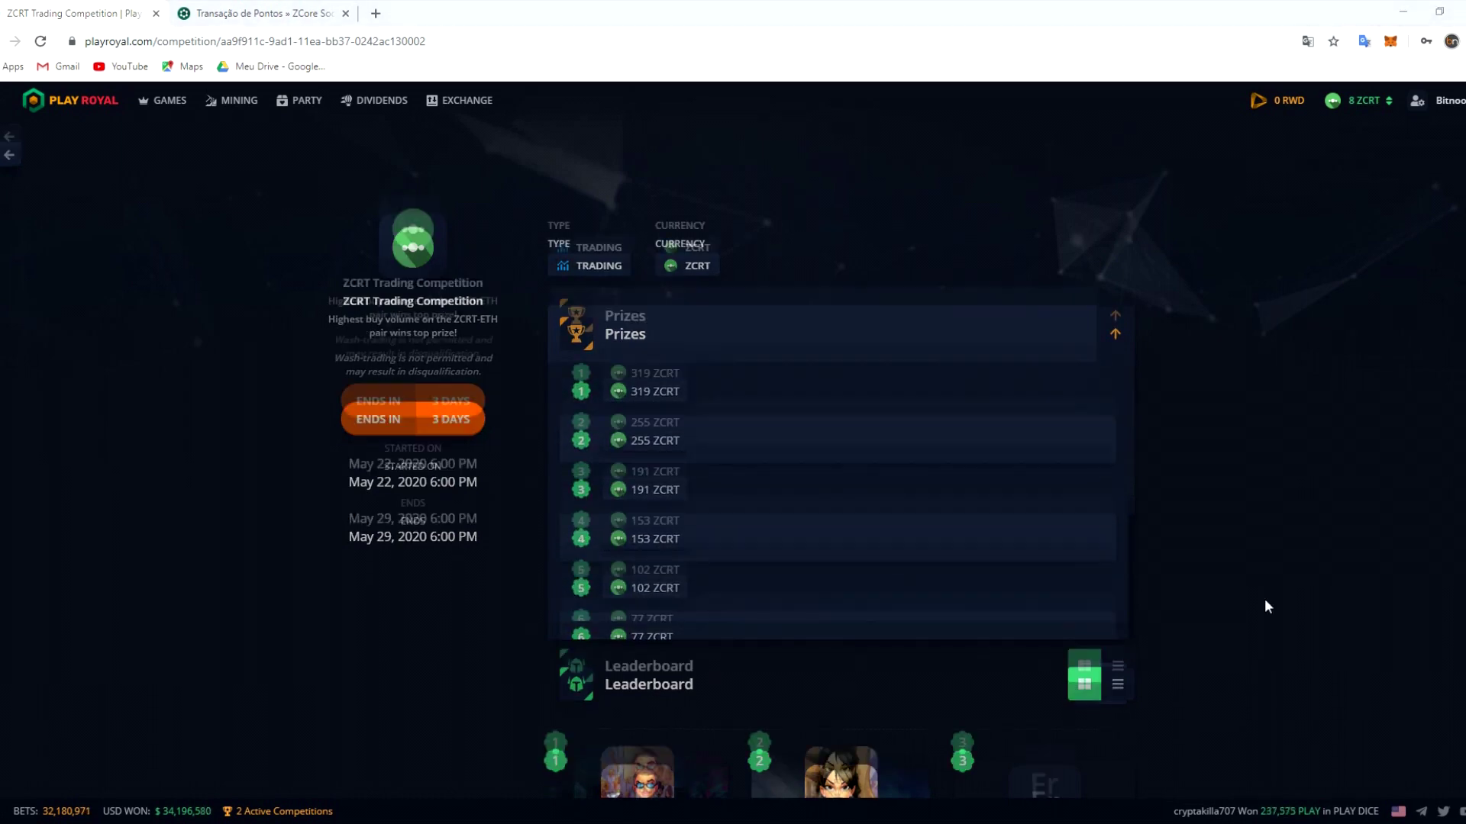
pyautogui.scroll(-3, 1211, 579)
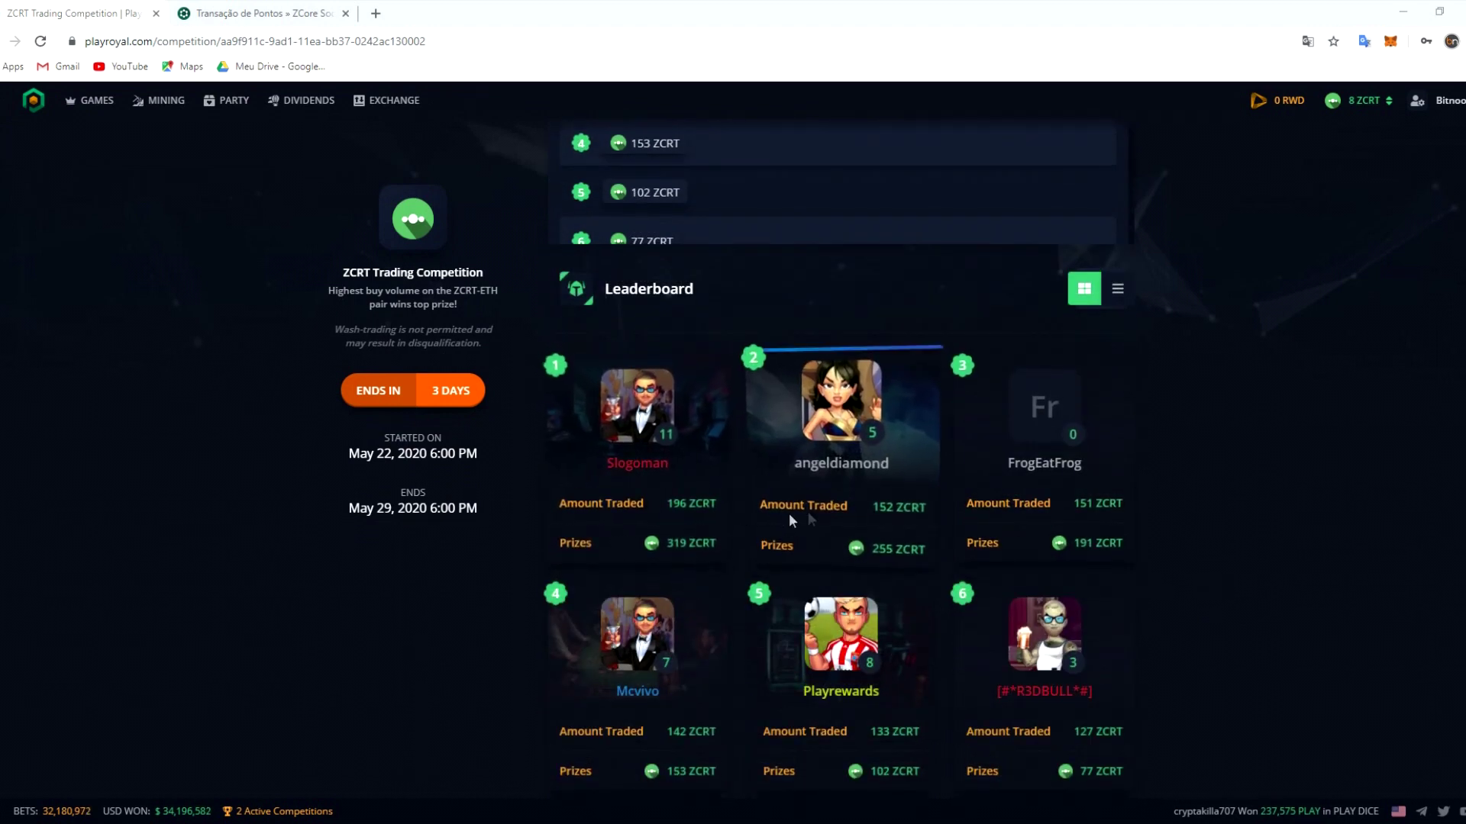
pyautogui.scroll(-2, 992, 527)
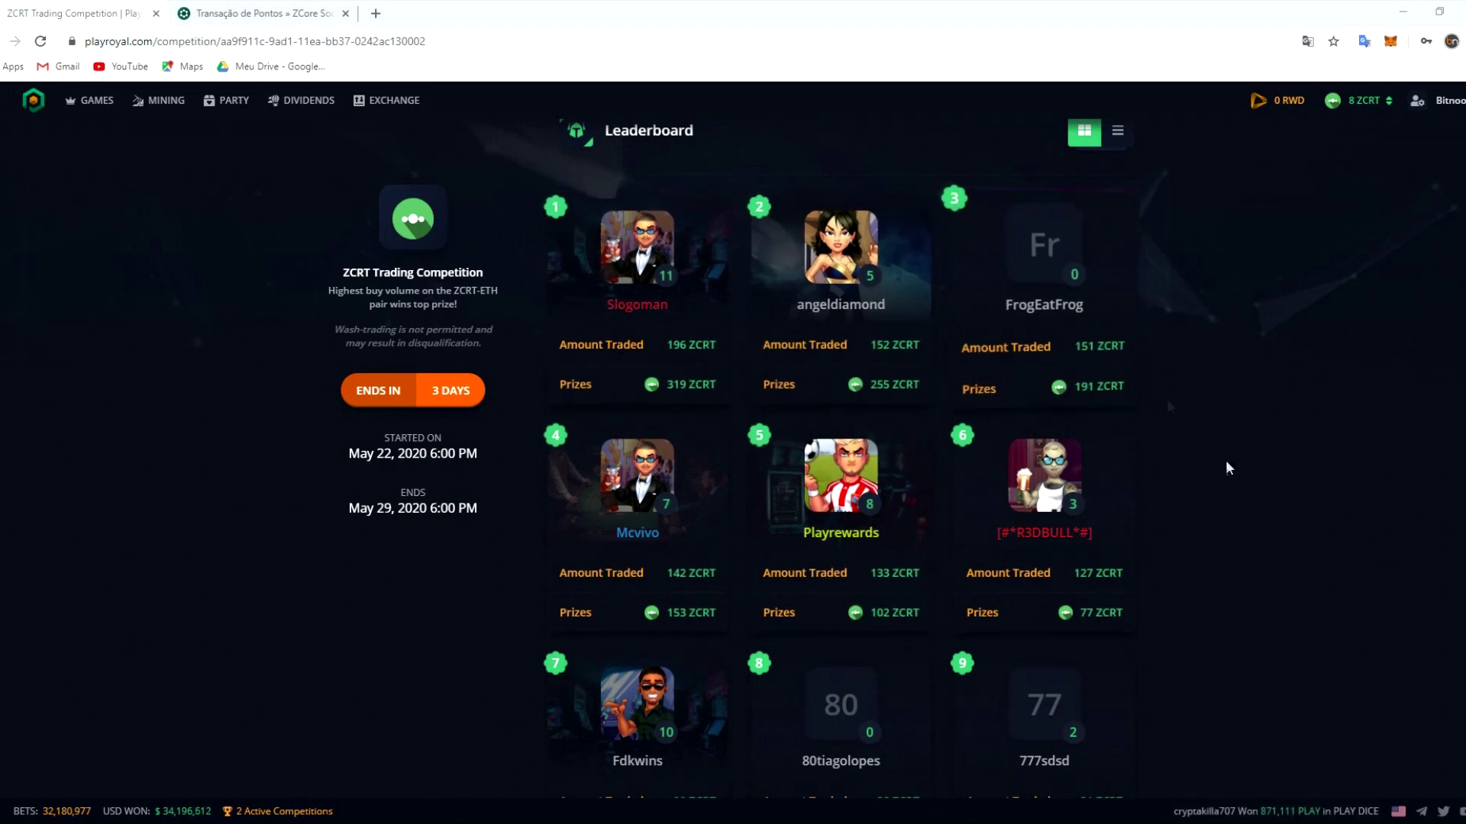
pyautogui.scroll(-3, 1044, 492)
pyautogui.scroll(-2, 864, 649)
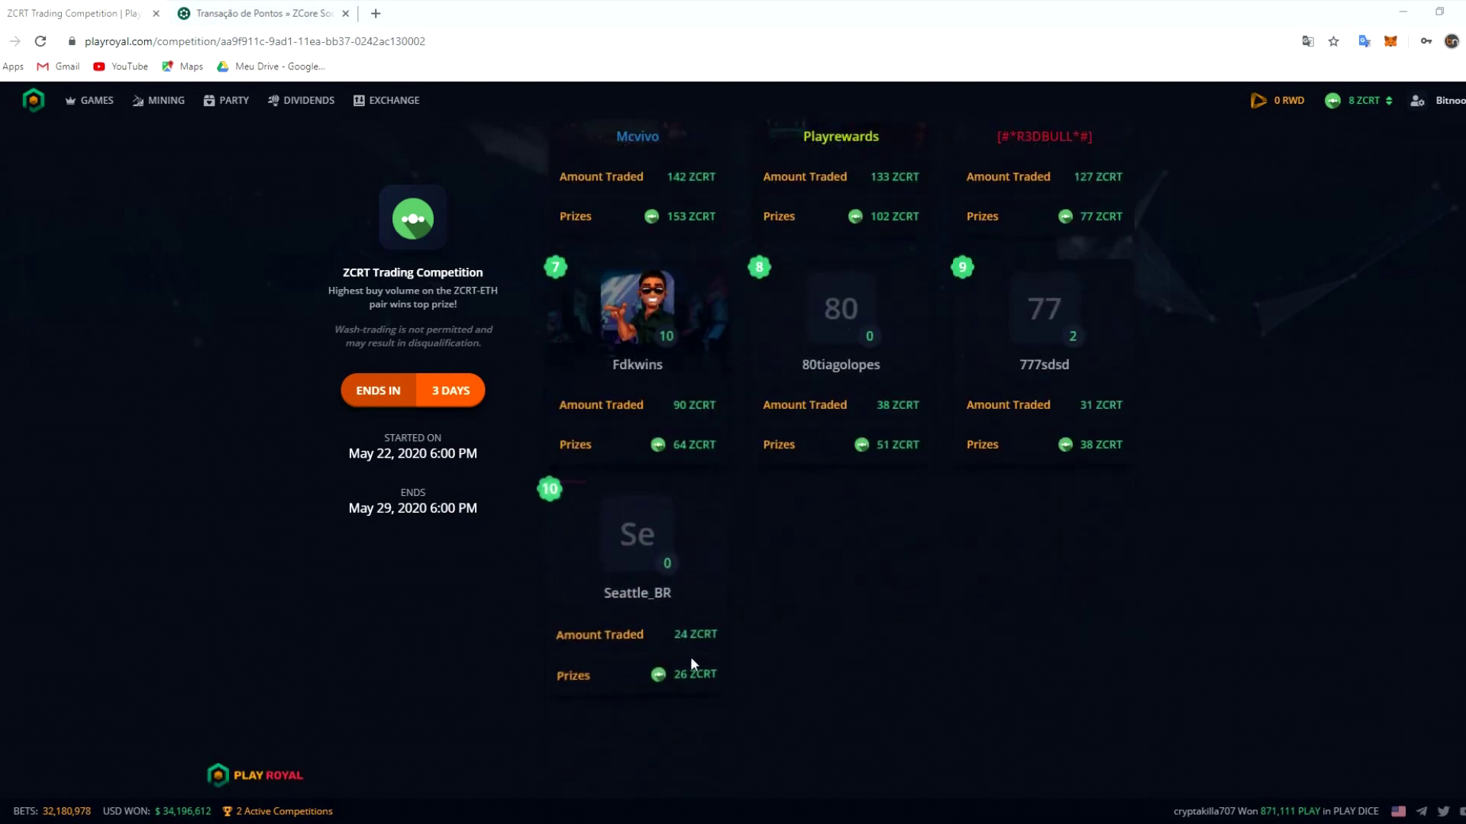
pyautogui.scroll(3, 763, 660)
pyautogui.scroll(-2, 987, 601)
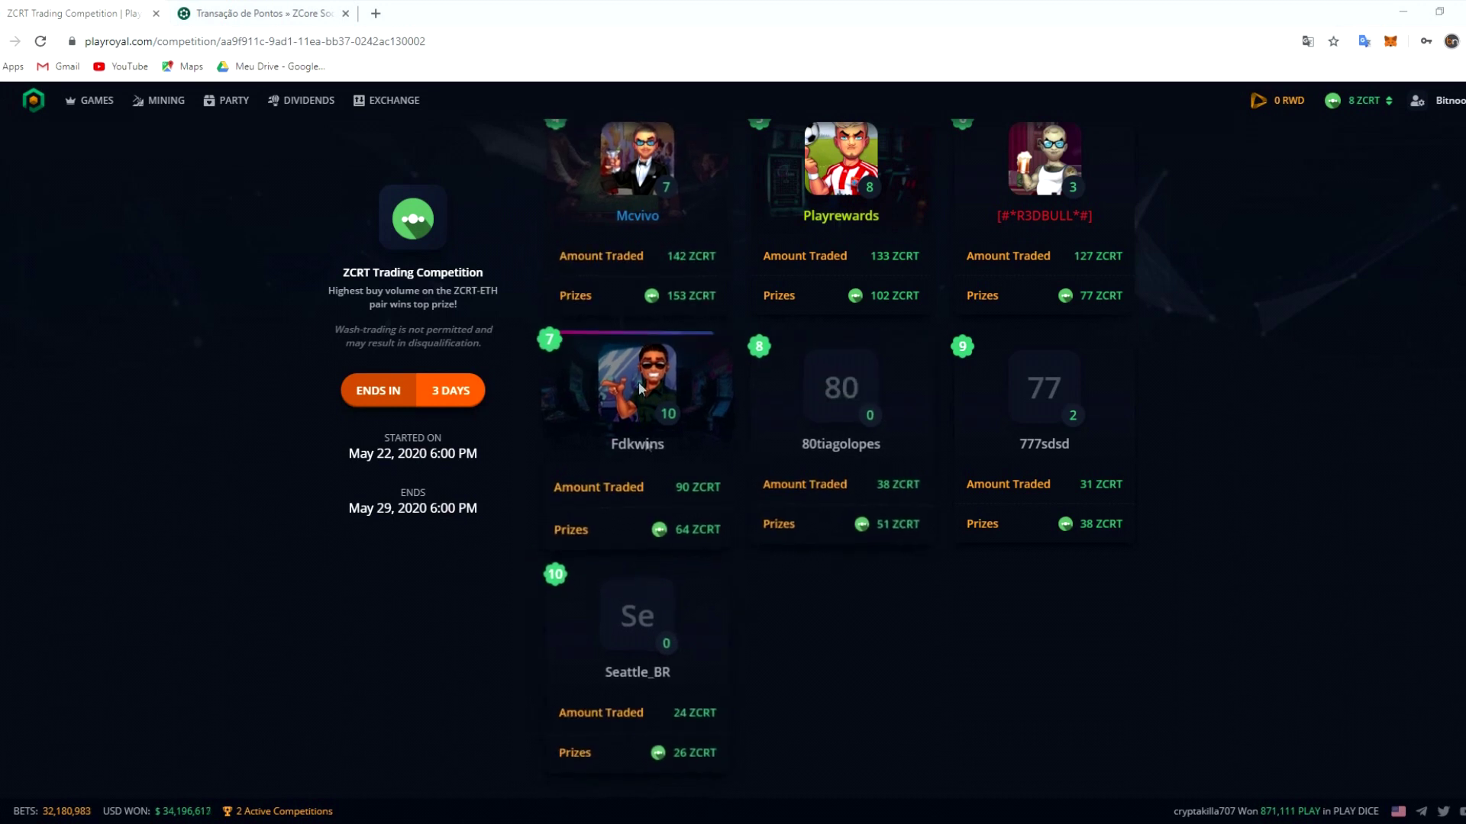
pyautogui.scroll(4, 1114, 480)
# Step: Go to the Play Royal exchange, search for ZCRT and open the ZCRT/ETH trading pair
pyautogui.moveTo(377, 100)
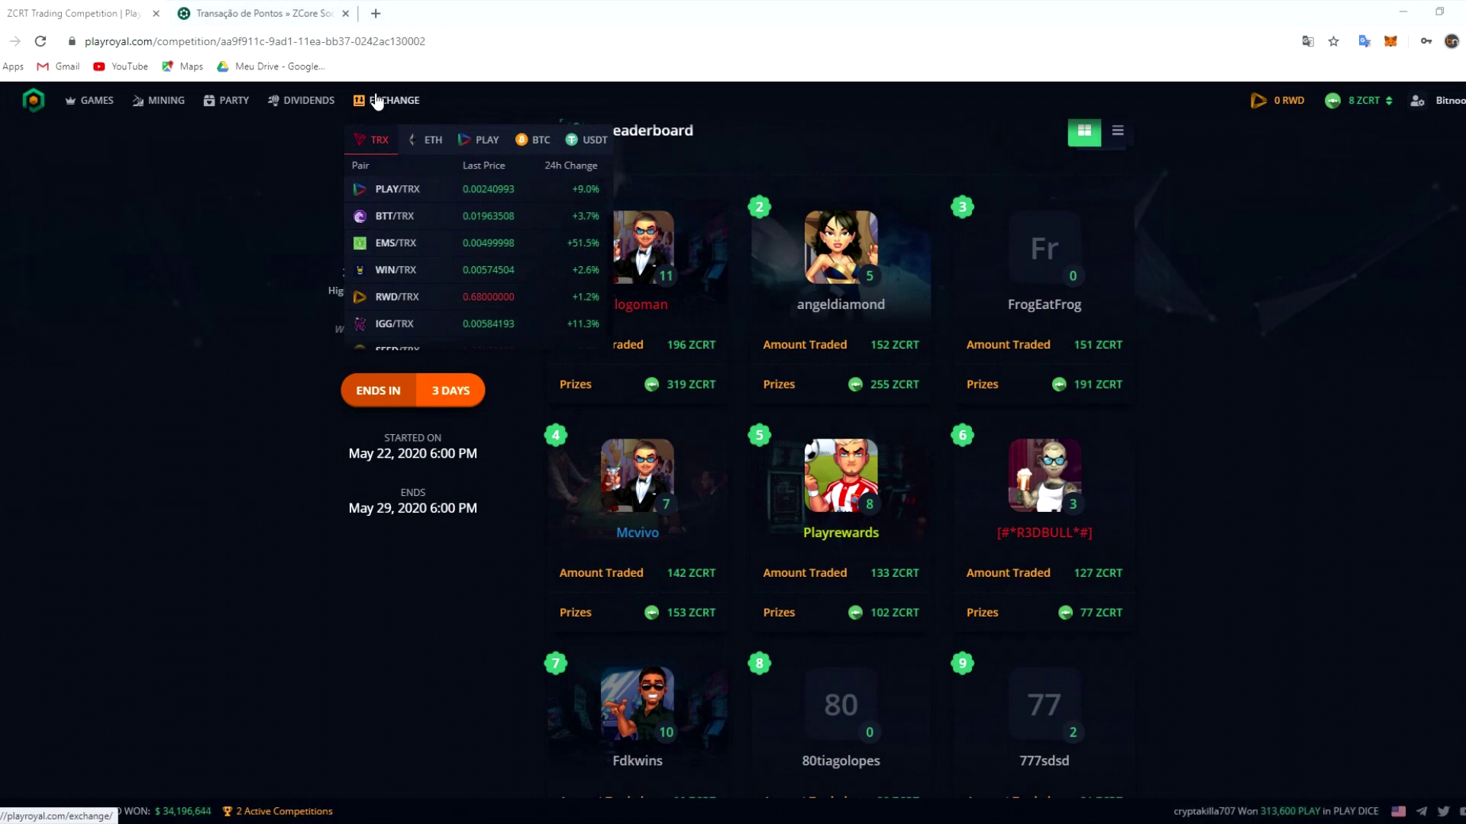
pyautogui.click(376, 100)
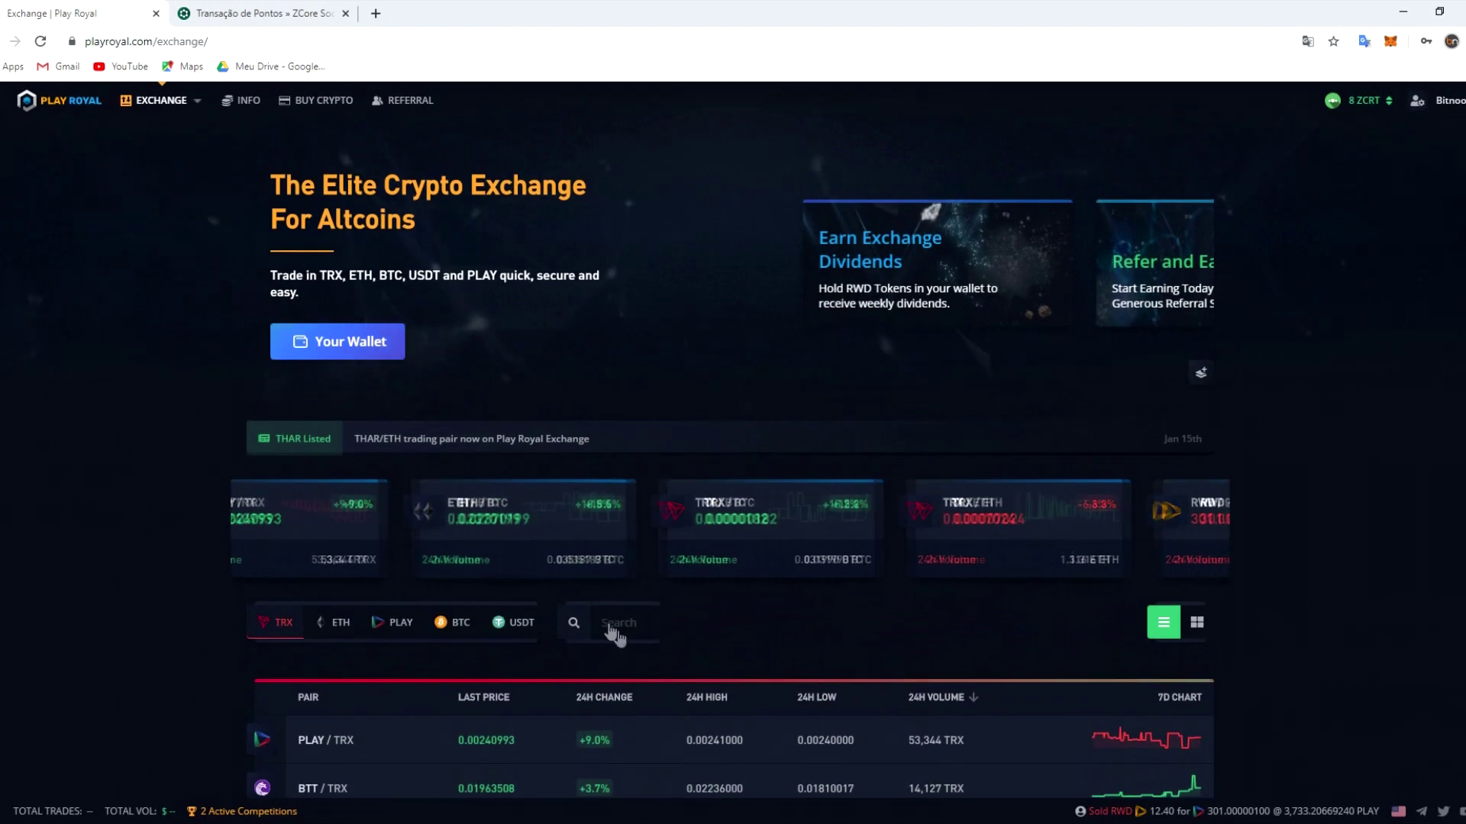
pyautogui.click(620, 620)
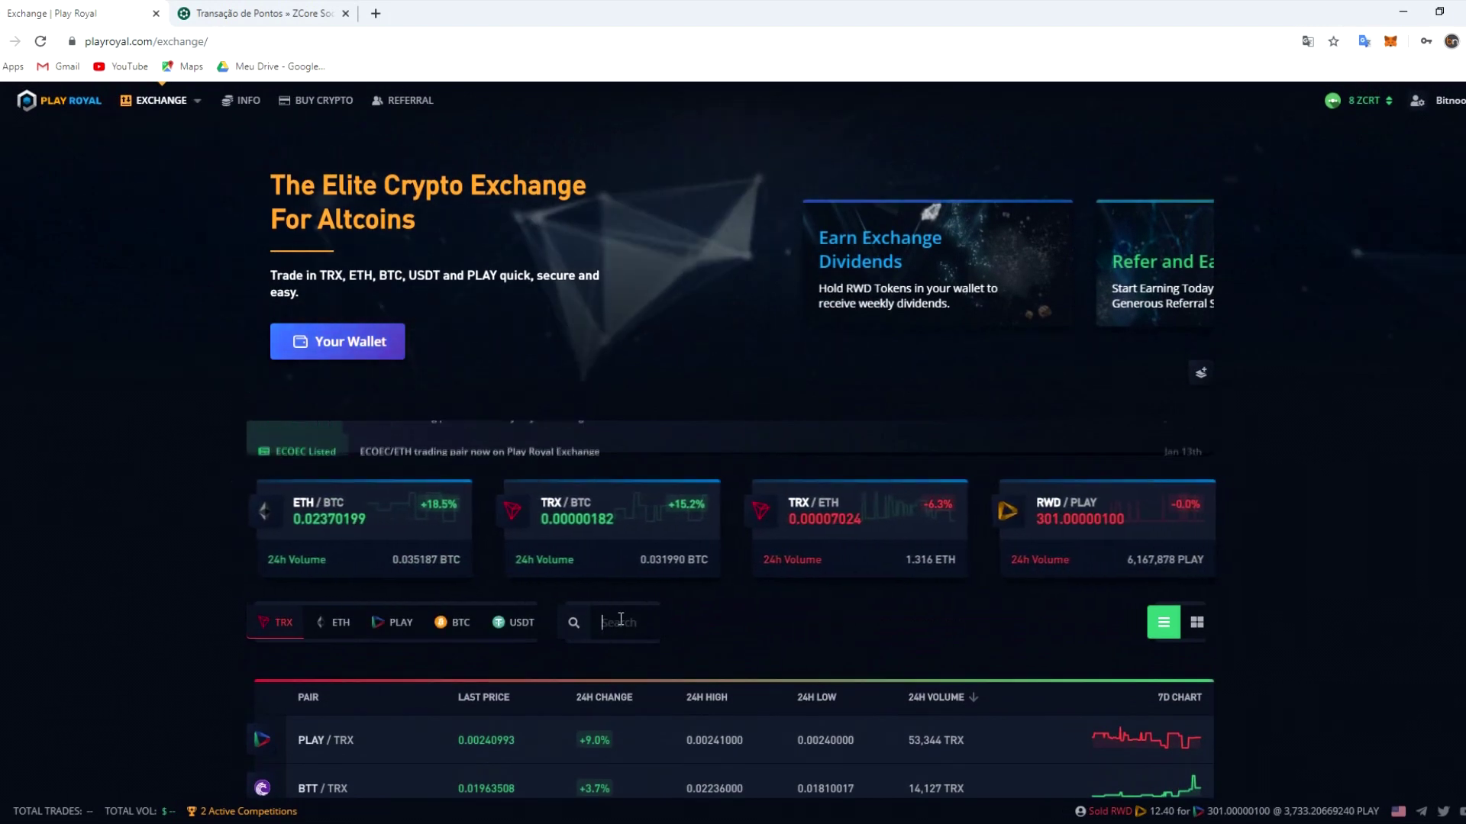
pyautogui.write('ZCRT')
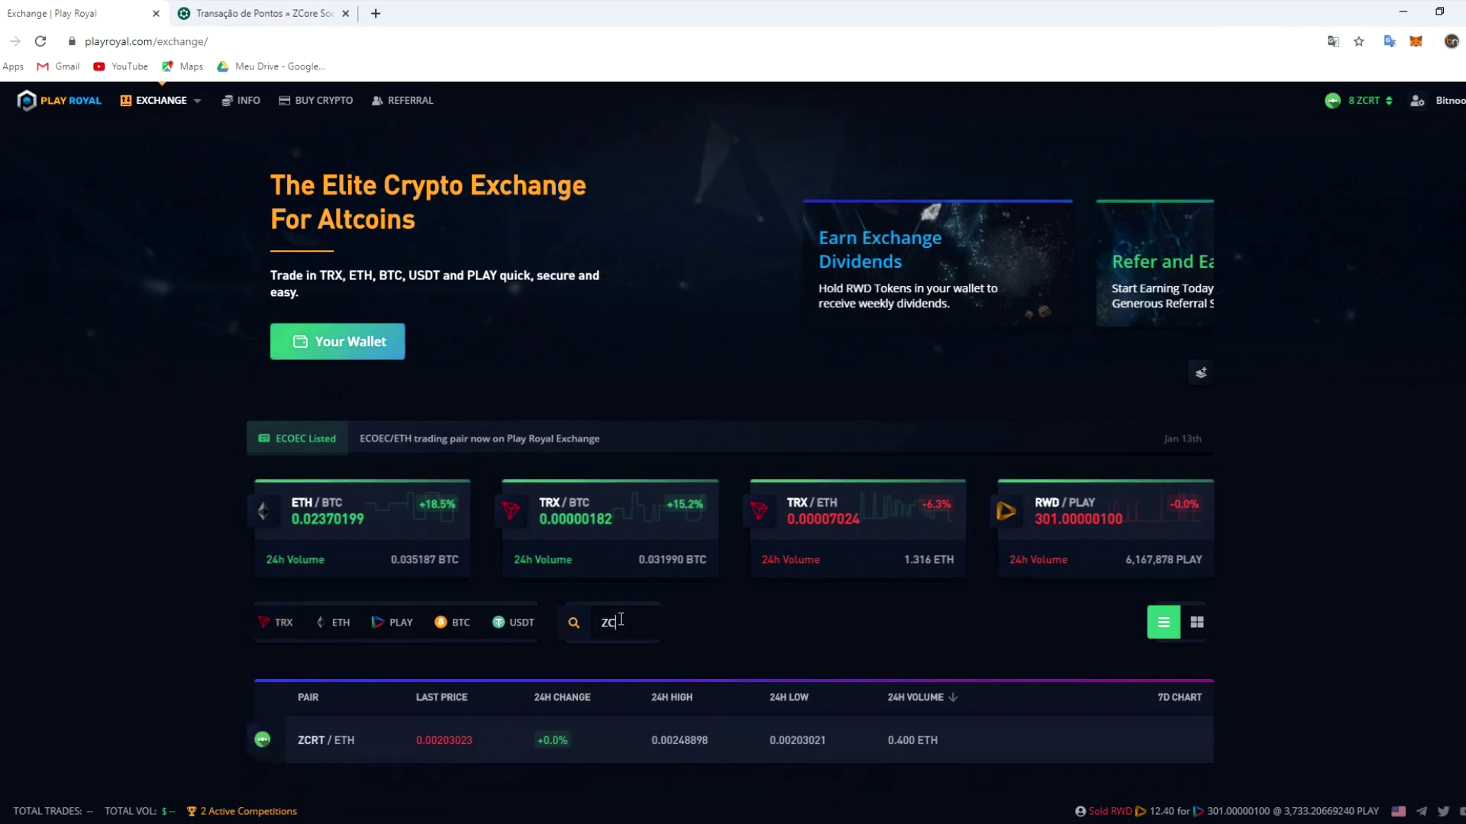
pyautogui.click(320, 750)
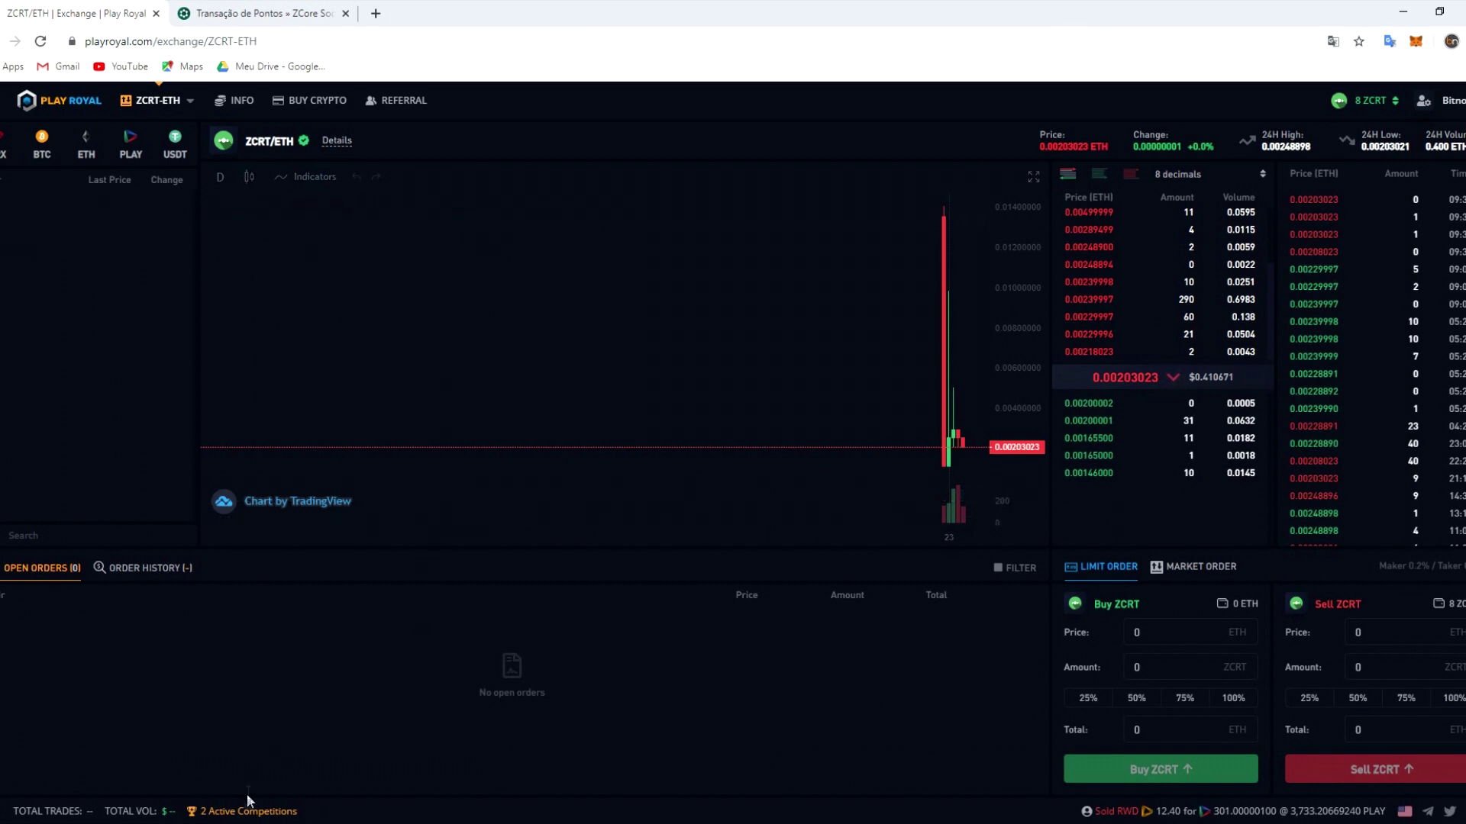
# Step: Return from the ZCRT/ETH market to the ZCRT Trading Competition and view its lower-ranked prizes
pyautogui.moveTo(248, 811)
pyautogui.click(279, 750)
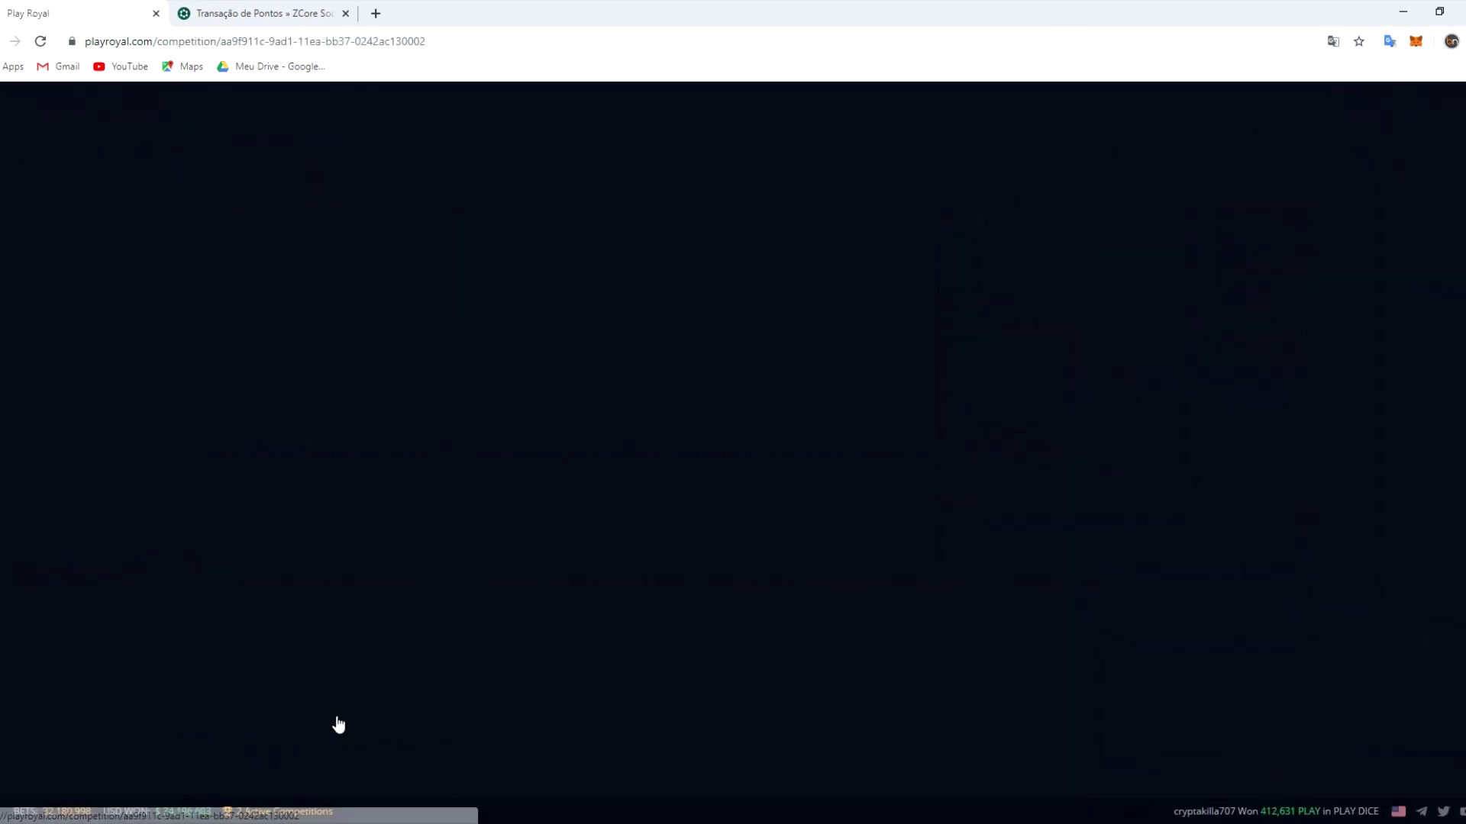
pyautogui.scroll(-3, 764, 563)
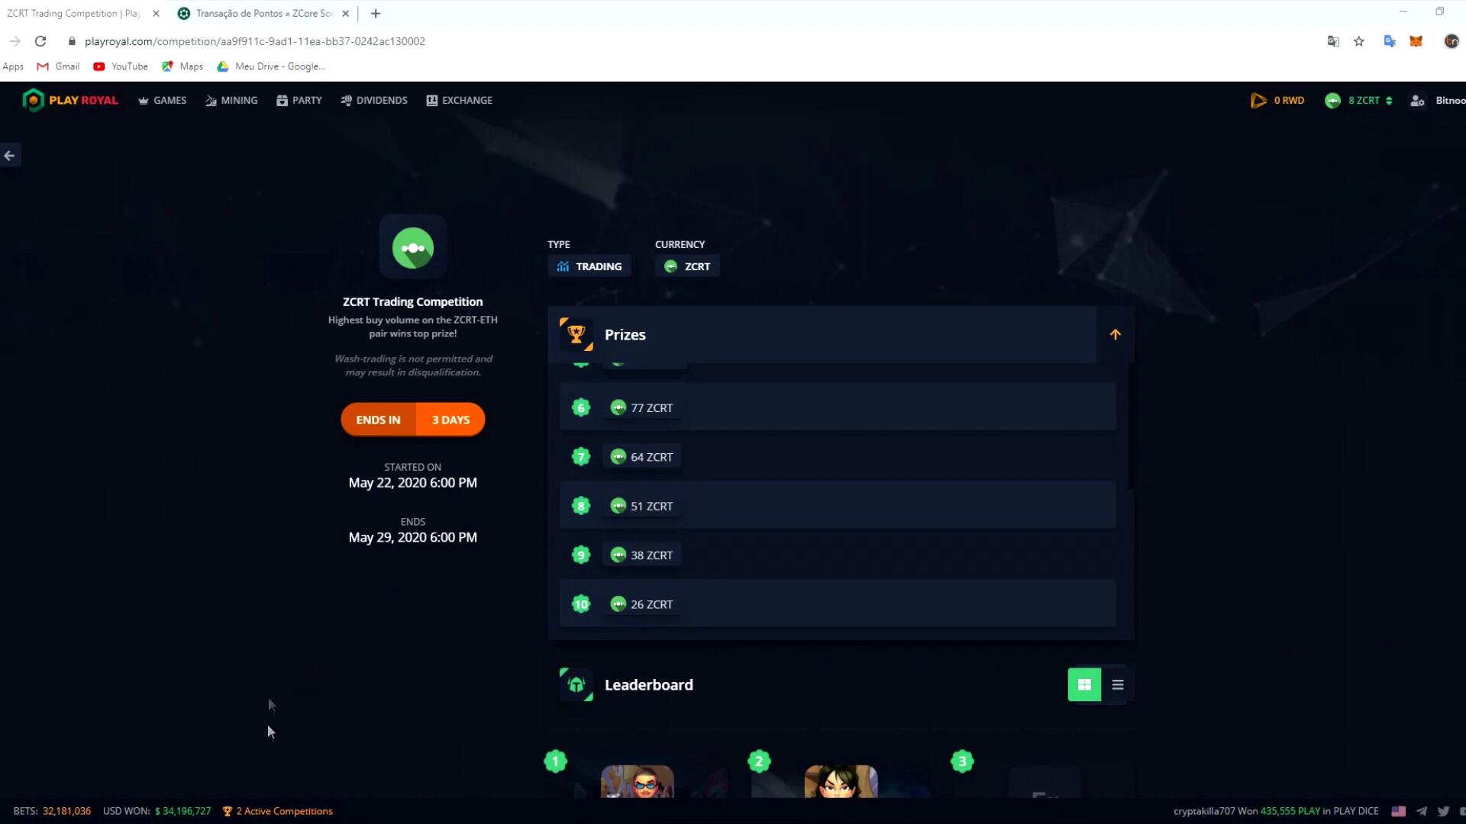
# Step: Open the ZCRT Dice Competition from the active competitions and go over its prizes for ranks 1 to 10
pyautogui.moveTo(276, 811)
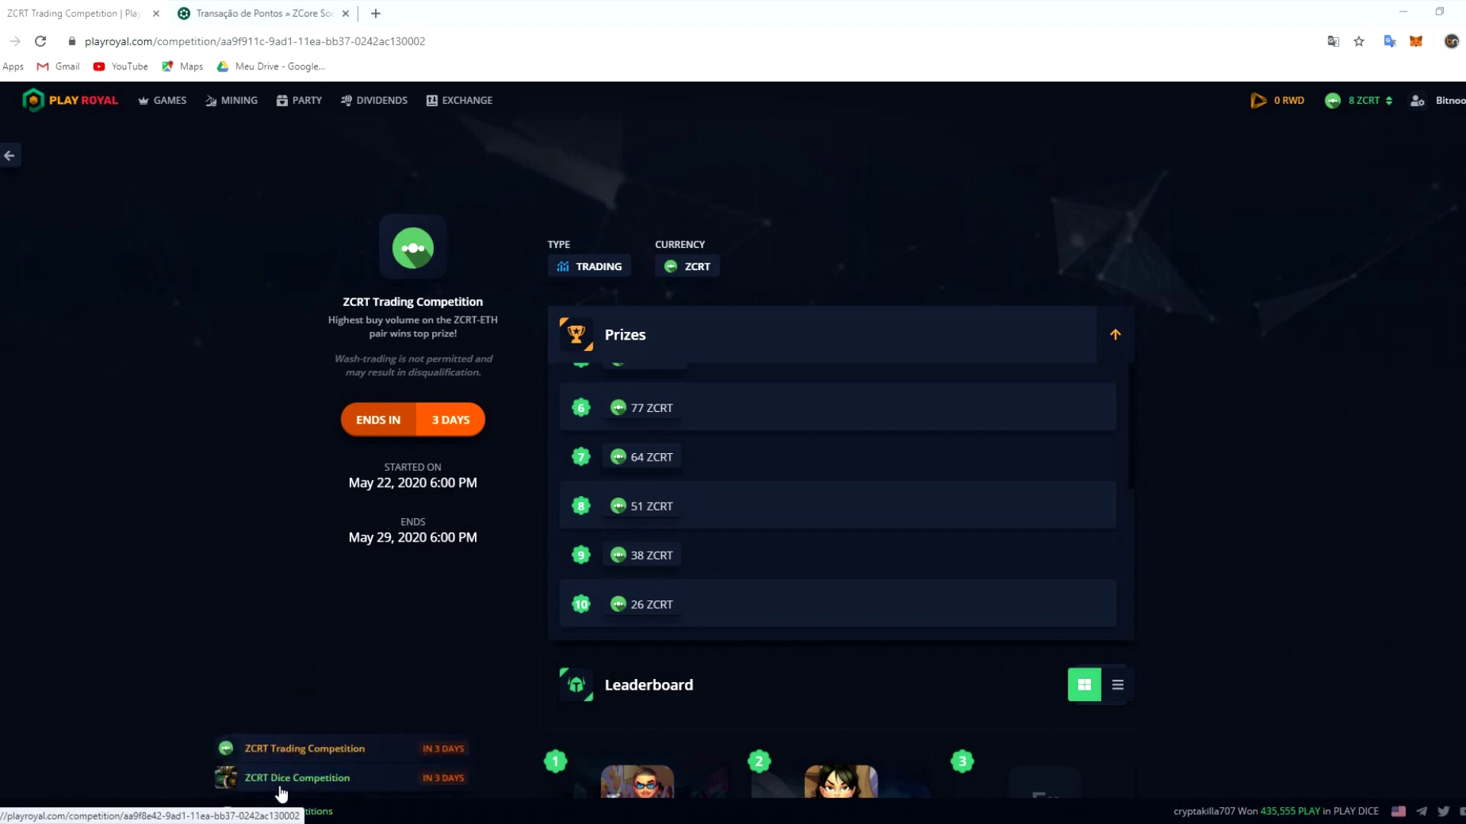
pyautogui.click(281, 794)
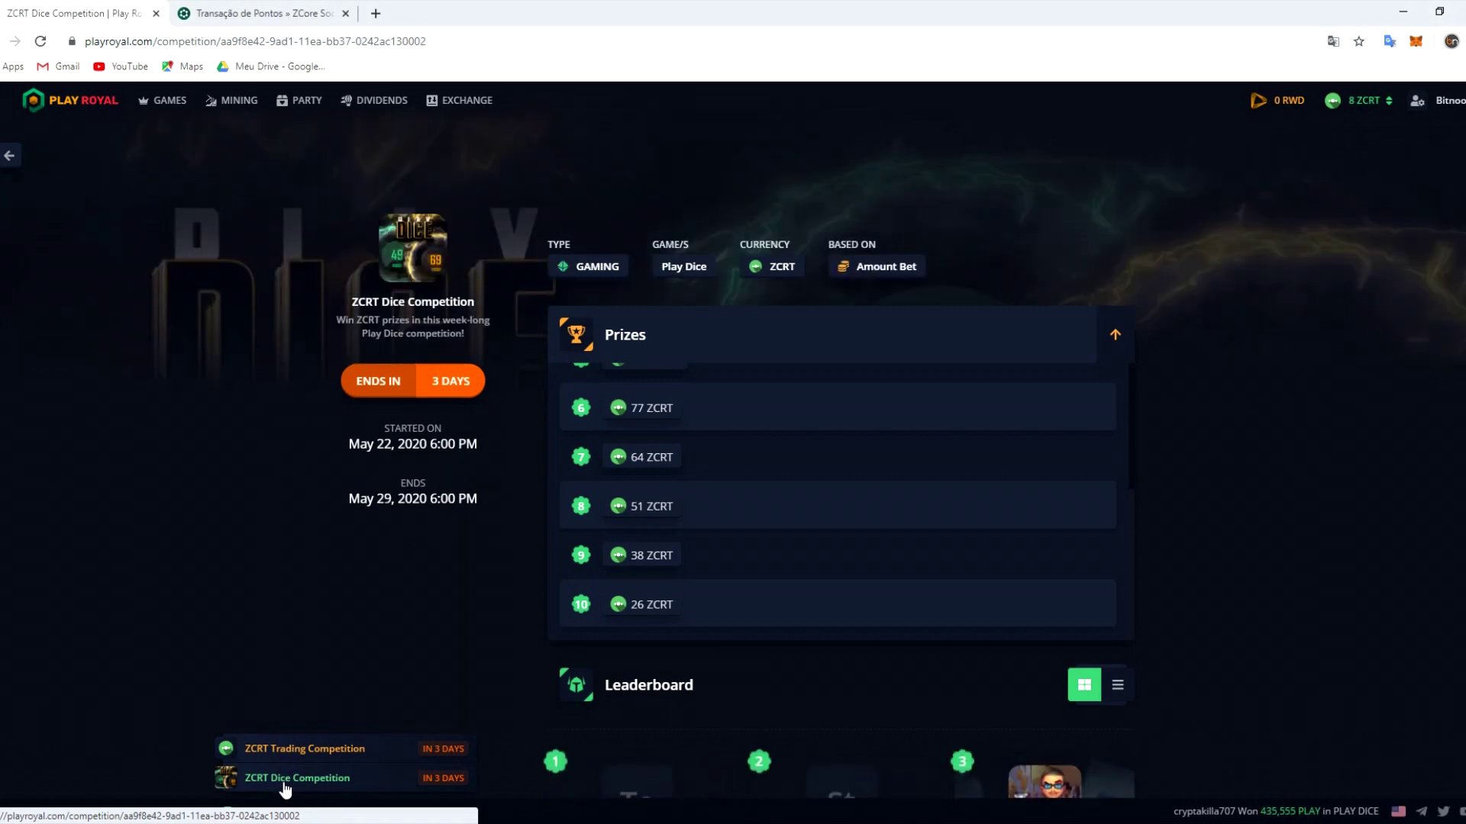
pyautogui.scroll(3, 788, 513)
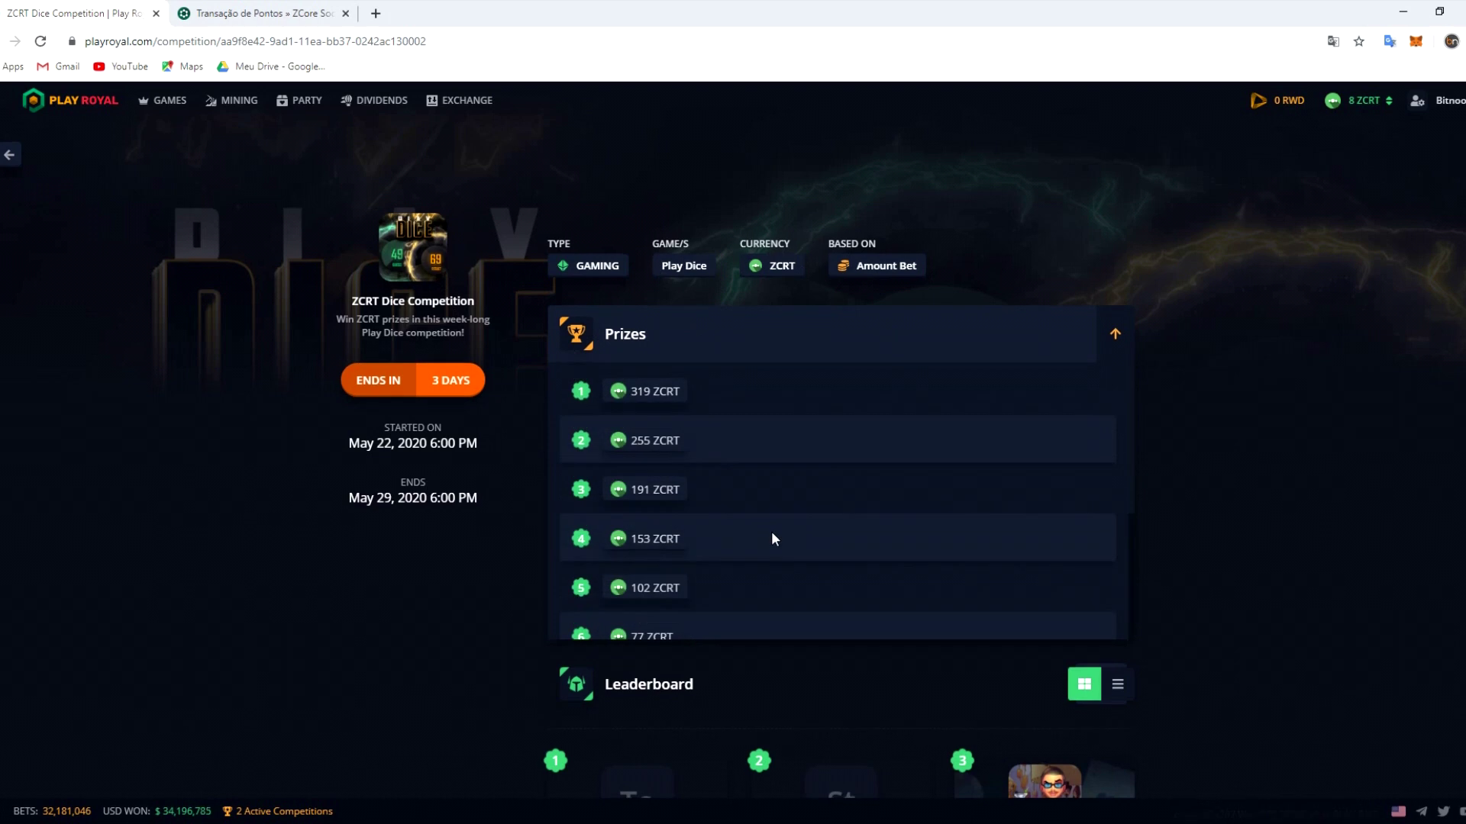
pyautogui.scroll(-3, 689, 521)
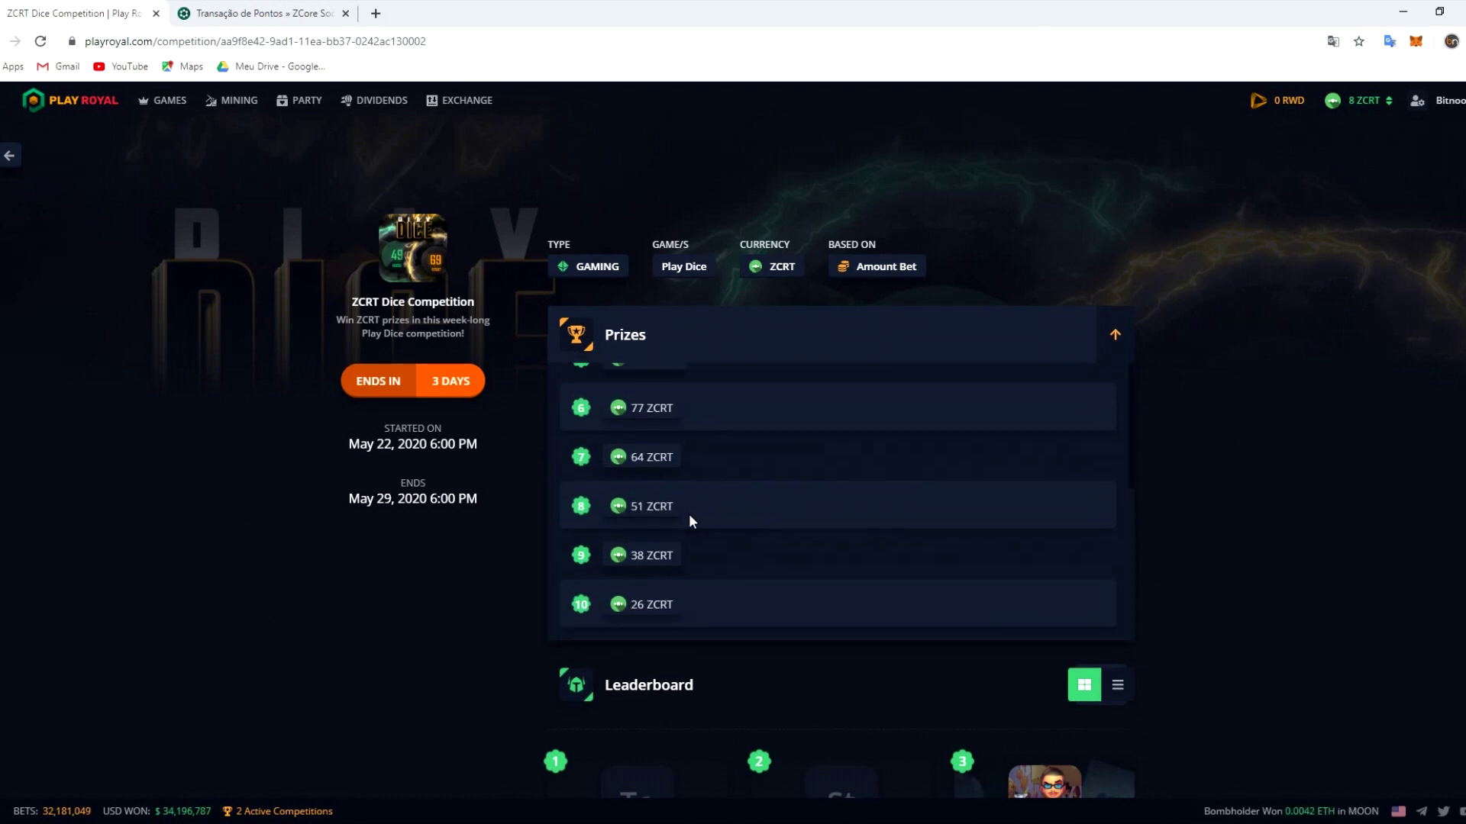
pyautogui.scroll(3, 689, 521)
pyautogui.scroll(-3, 779, 534)
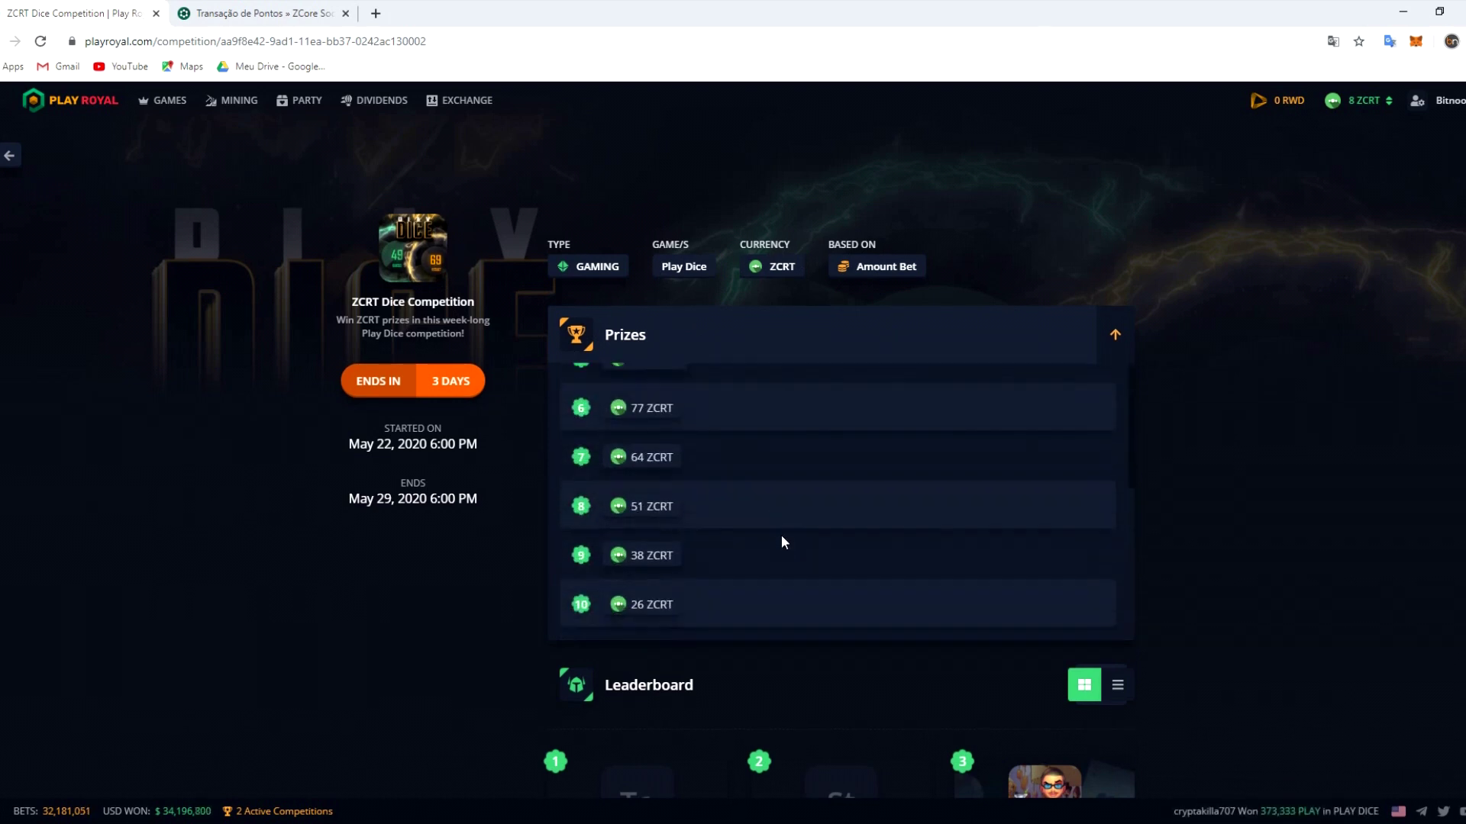
# Step: Examine the dice competition's leaderboard, comparing the amount bet and the prize for each ranked player
pyautogui.scroll(-1, 1202, 603)
pyautogui.scroll(-6, 1202, 603)
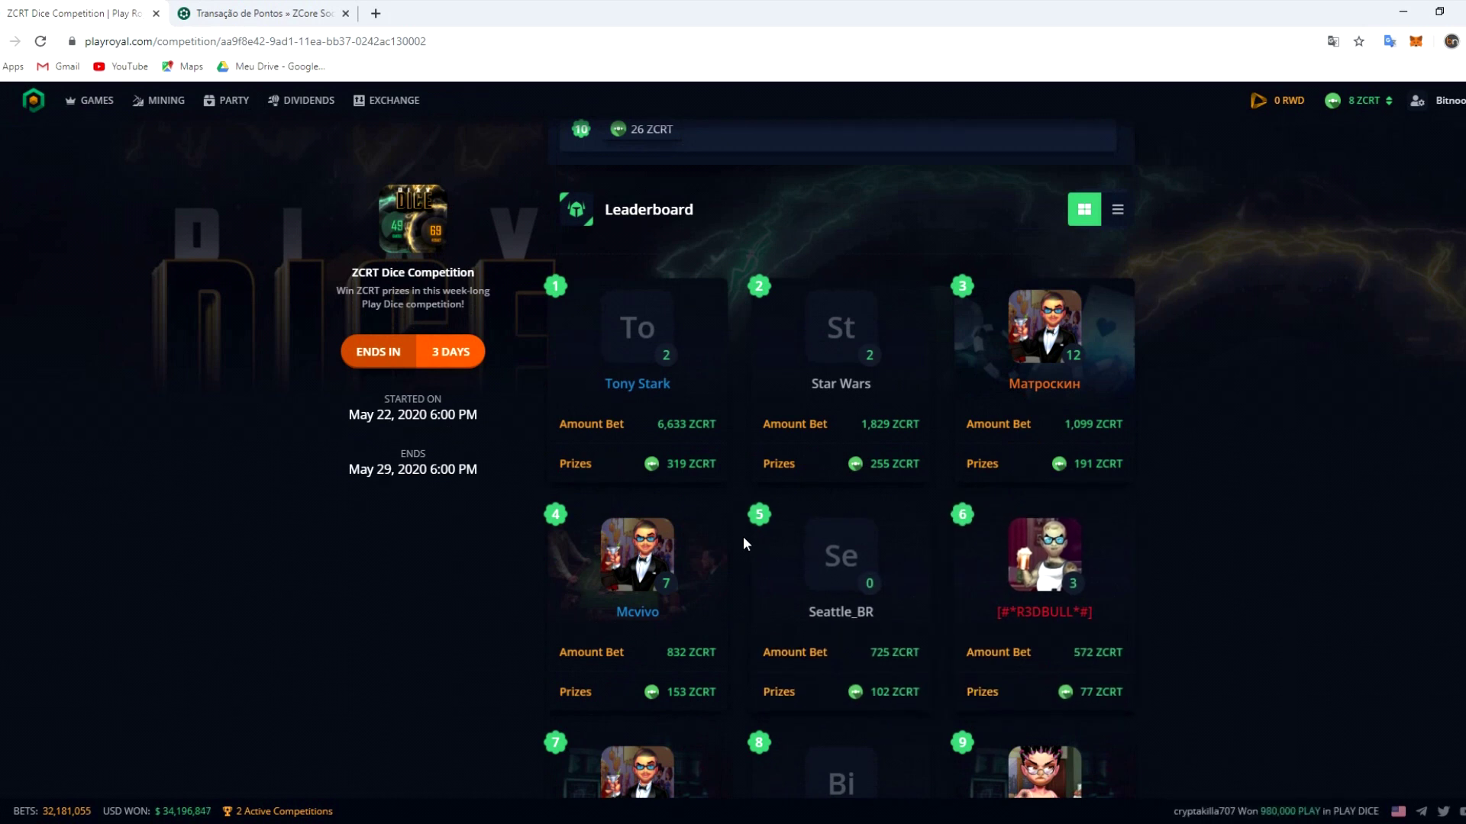
pyautogui.scroll(-1, 786, 542)
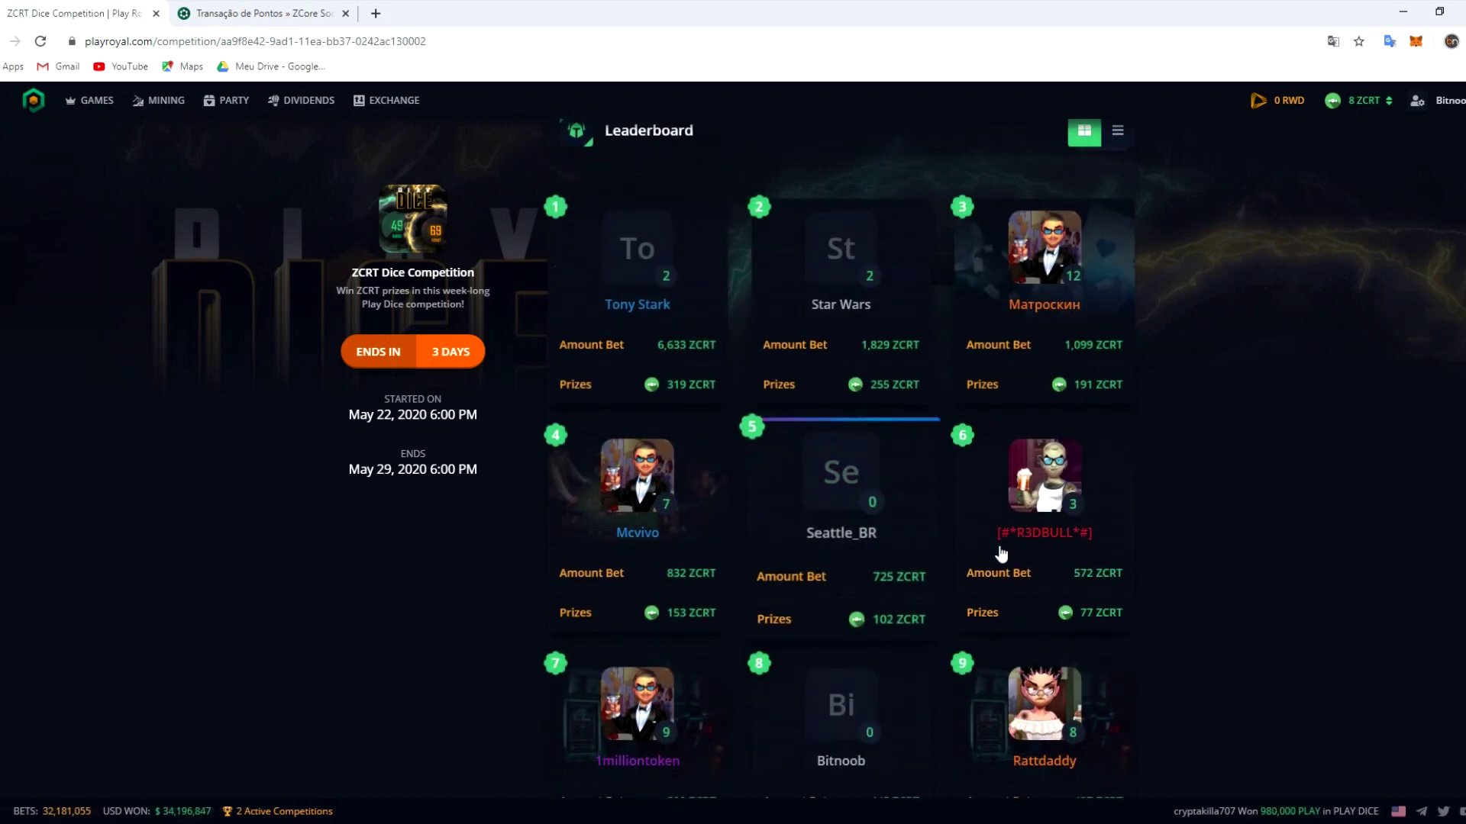
pyautogui.scroll(-3, 1175, 548)
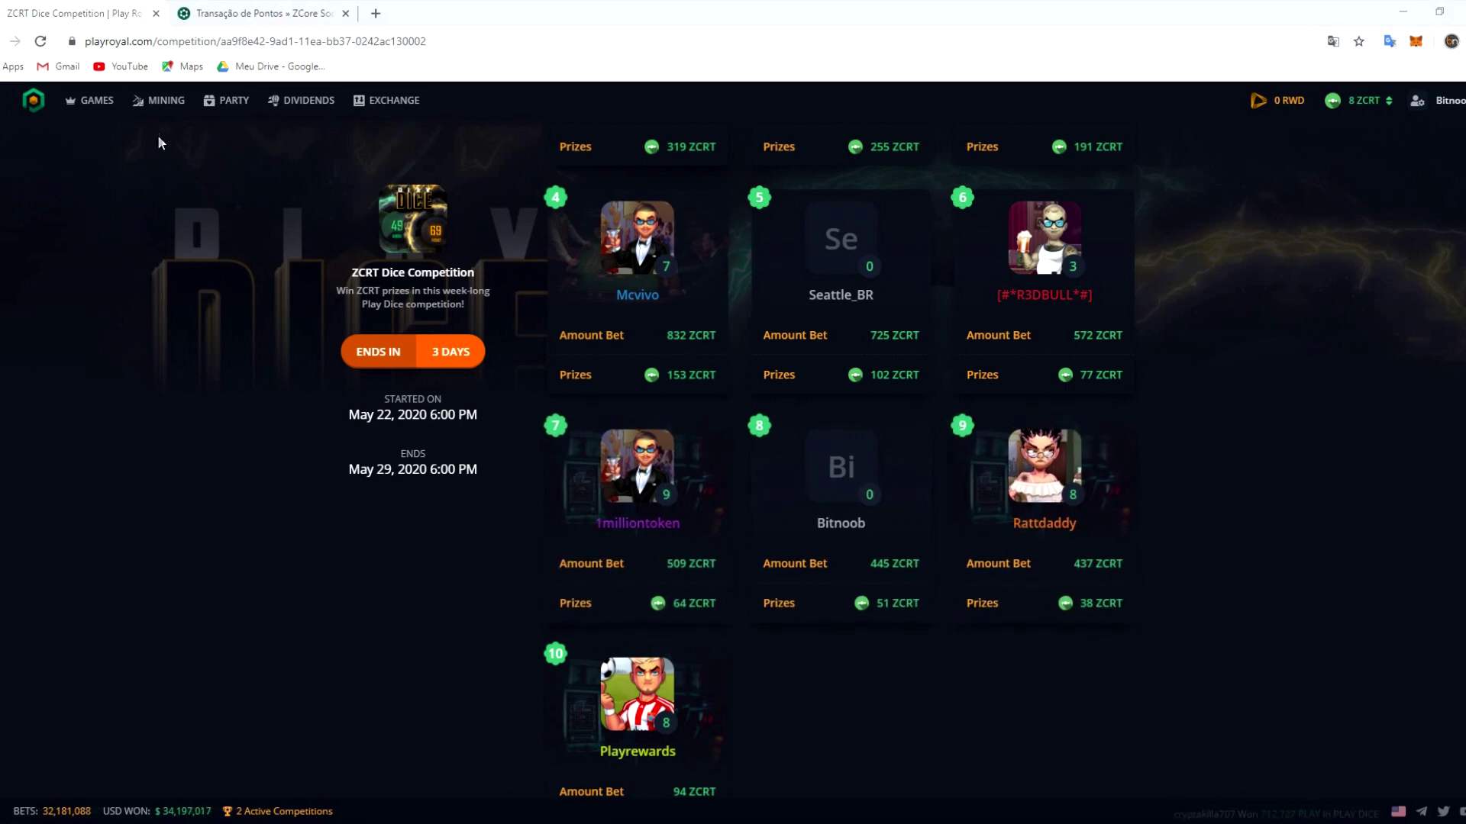
# Step: Open the Dice game from Play Royal's featured games
pyautogui.moveTo(98, 111)
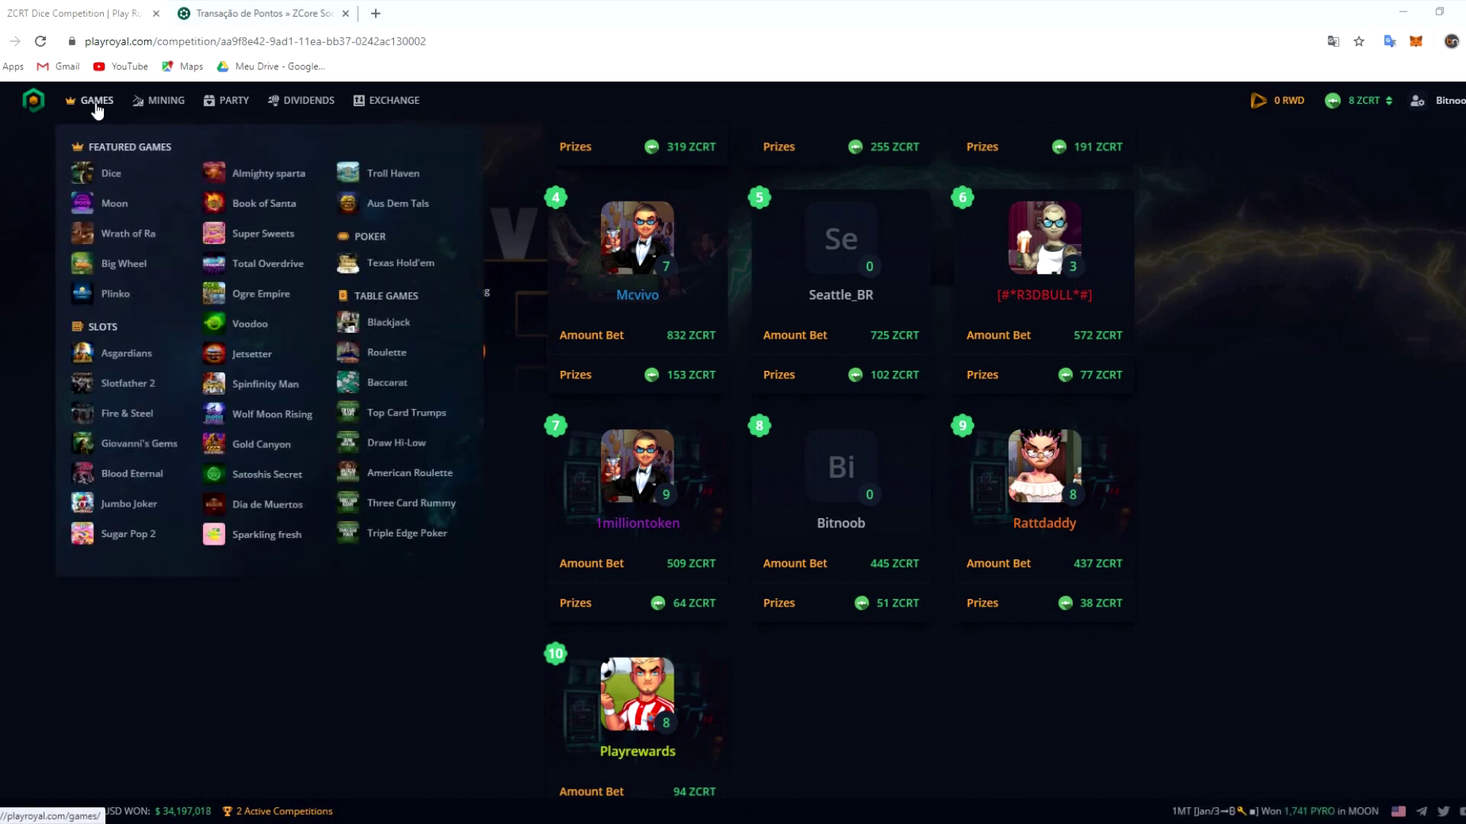
pyautogui.click(111, 174)
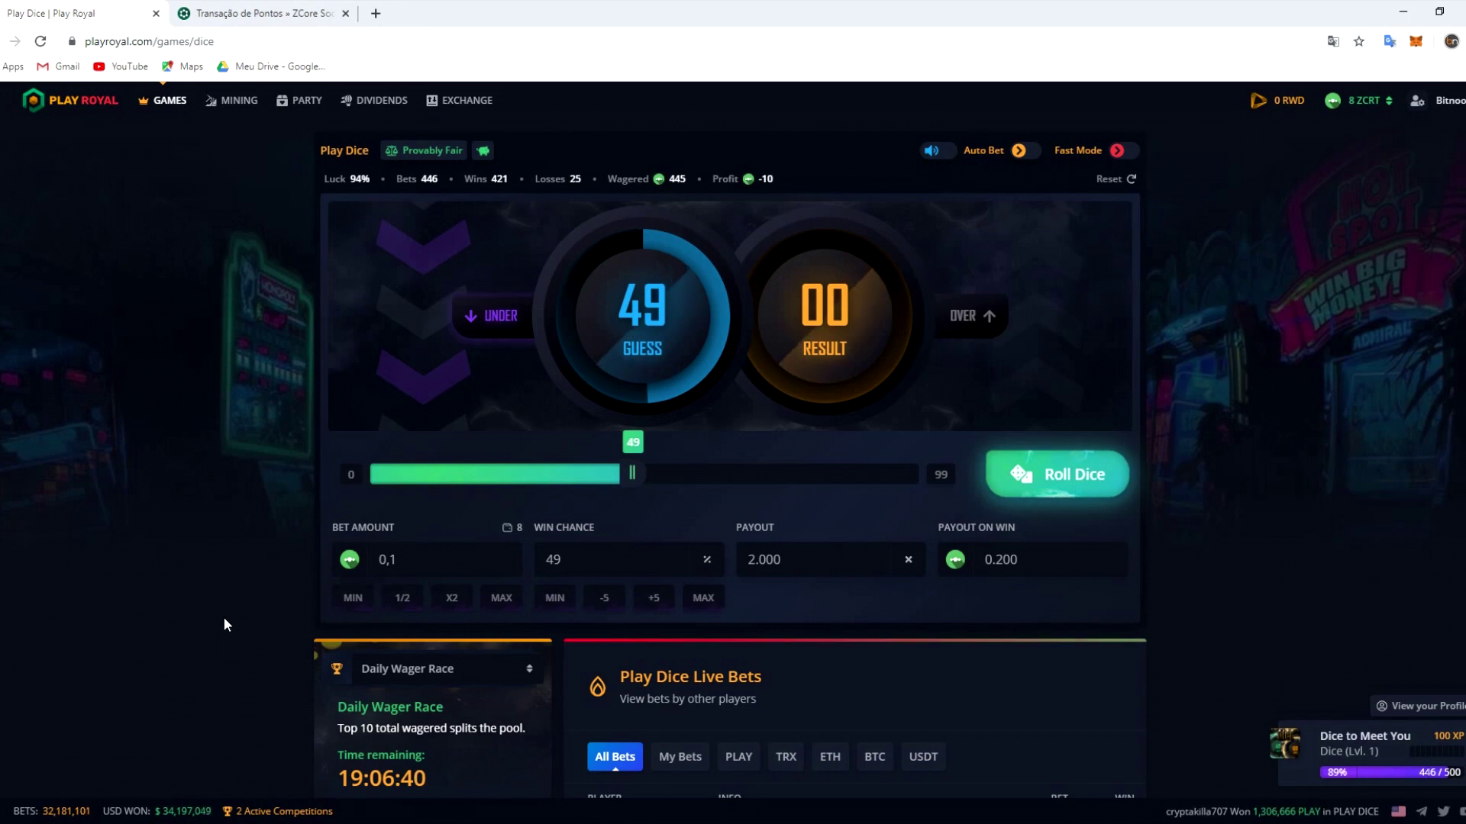